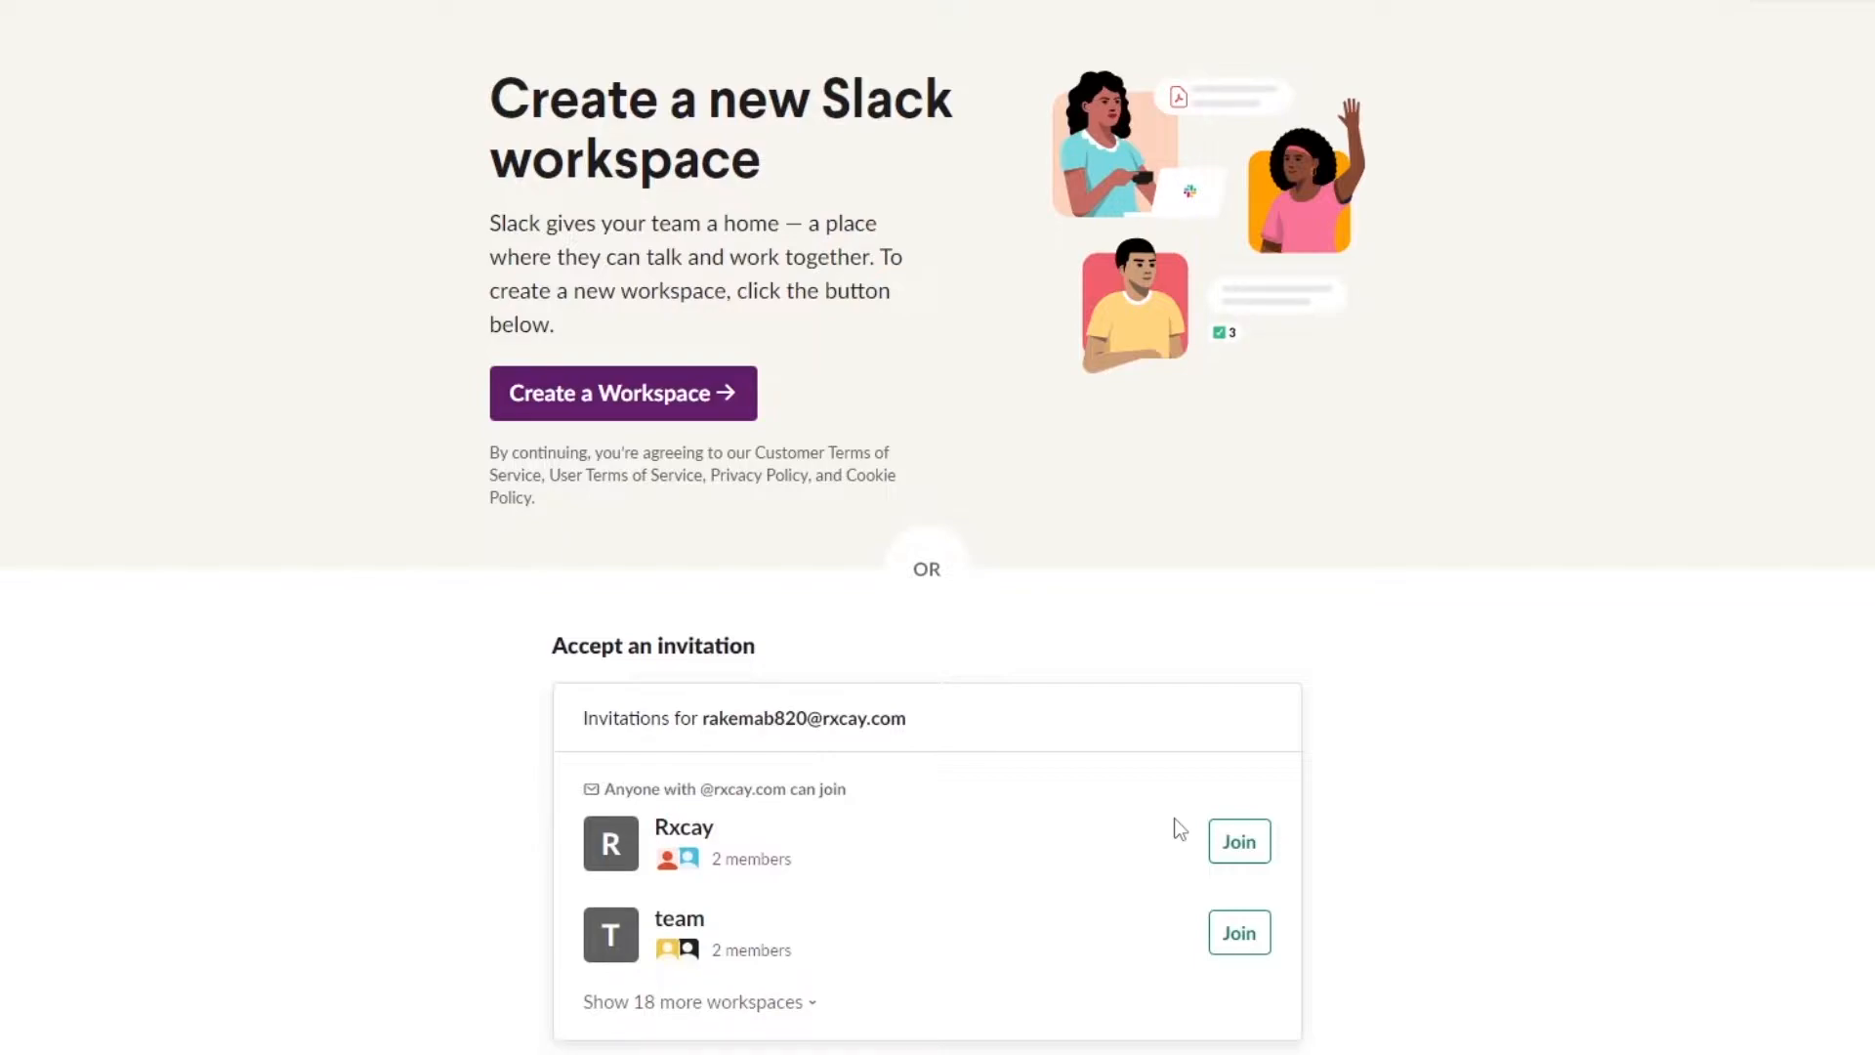
- Review the workspace creation text and the existing invitations, and start creating a new workspace
{"action": "left_click_drag", "start_coordinate": [491, 178], "coordinate": [758, 143]}
{"action": "left_click", "coordinate": [817, 176]}
{"action": "scroll", "coordinate": [859, 280], "scroll_direction": "down", "scroll_amount": 2}
{"action": "left_click_drag", "start_coordinate": [550, 422], "coordinate": [803, 409]}
{"action": "left_click", "coordinate": [513, 485]}
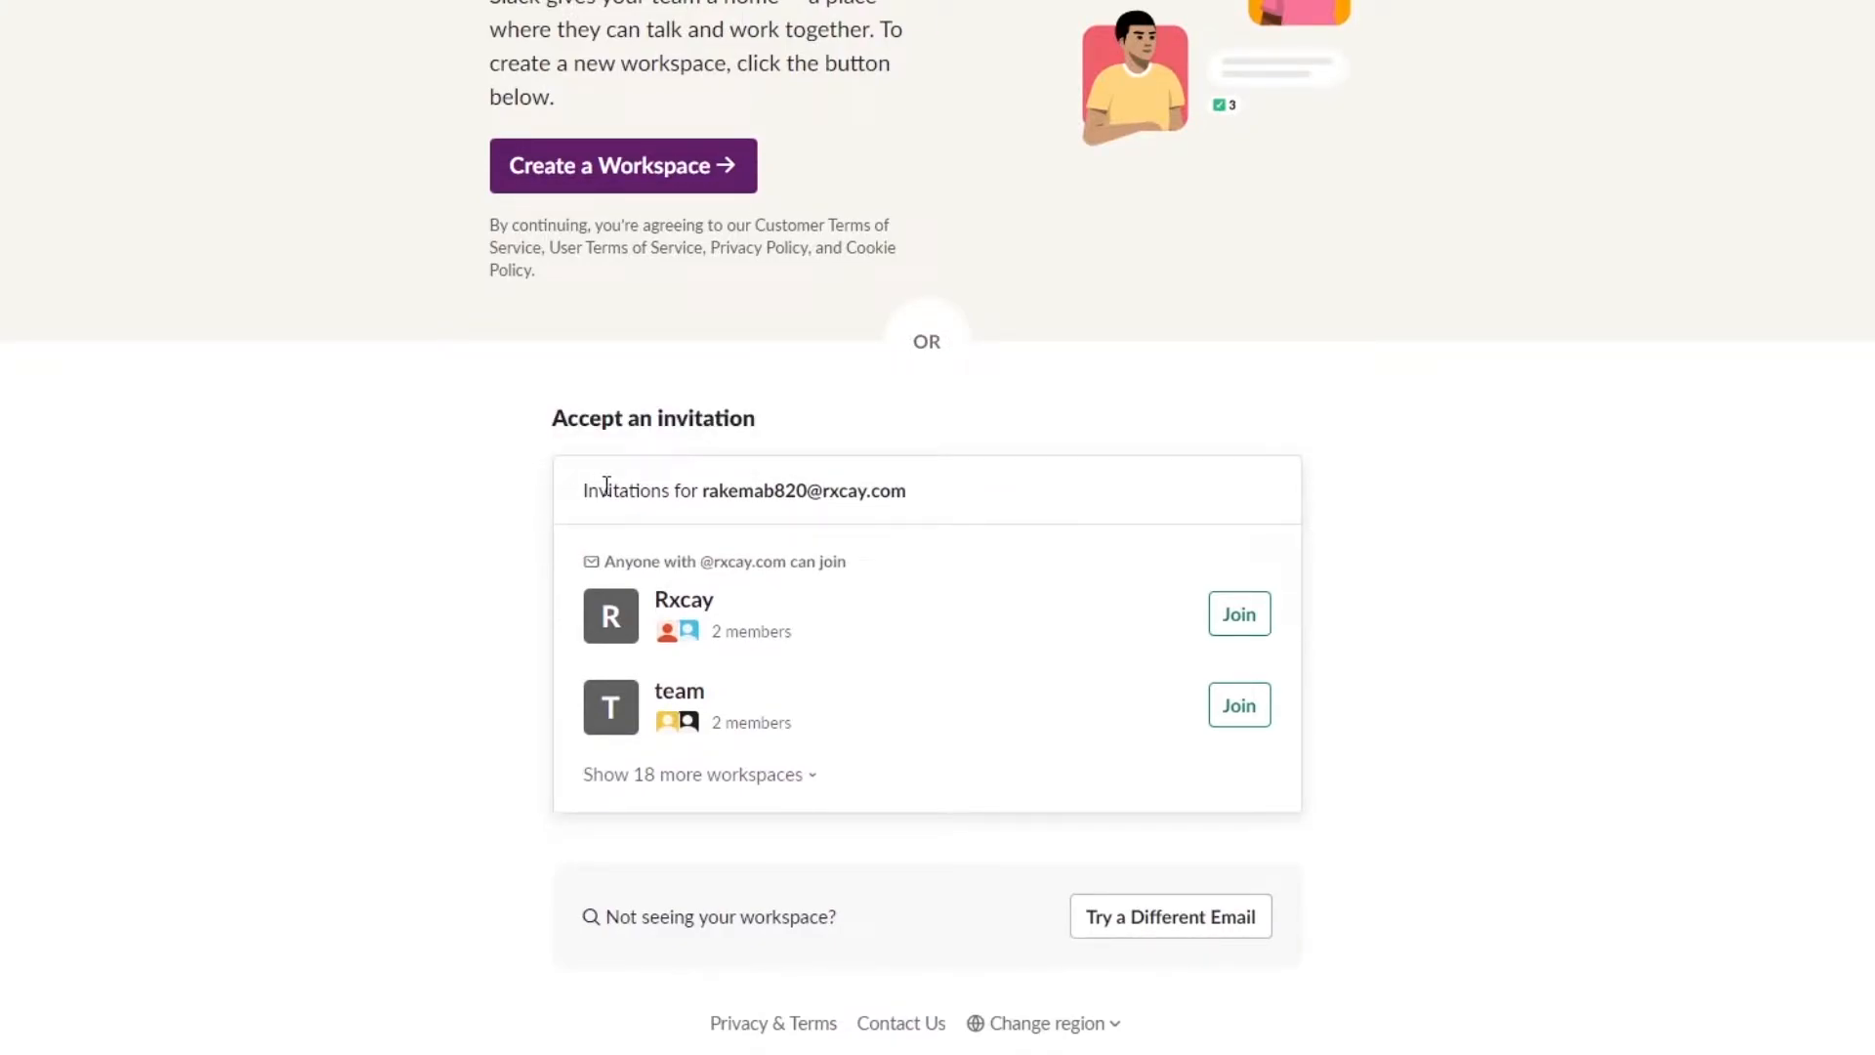
{"action": "left_click_drag", "start_coordinate": [587, 495], "coordinate": [914, 499]}
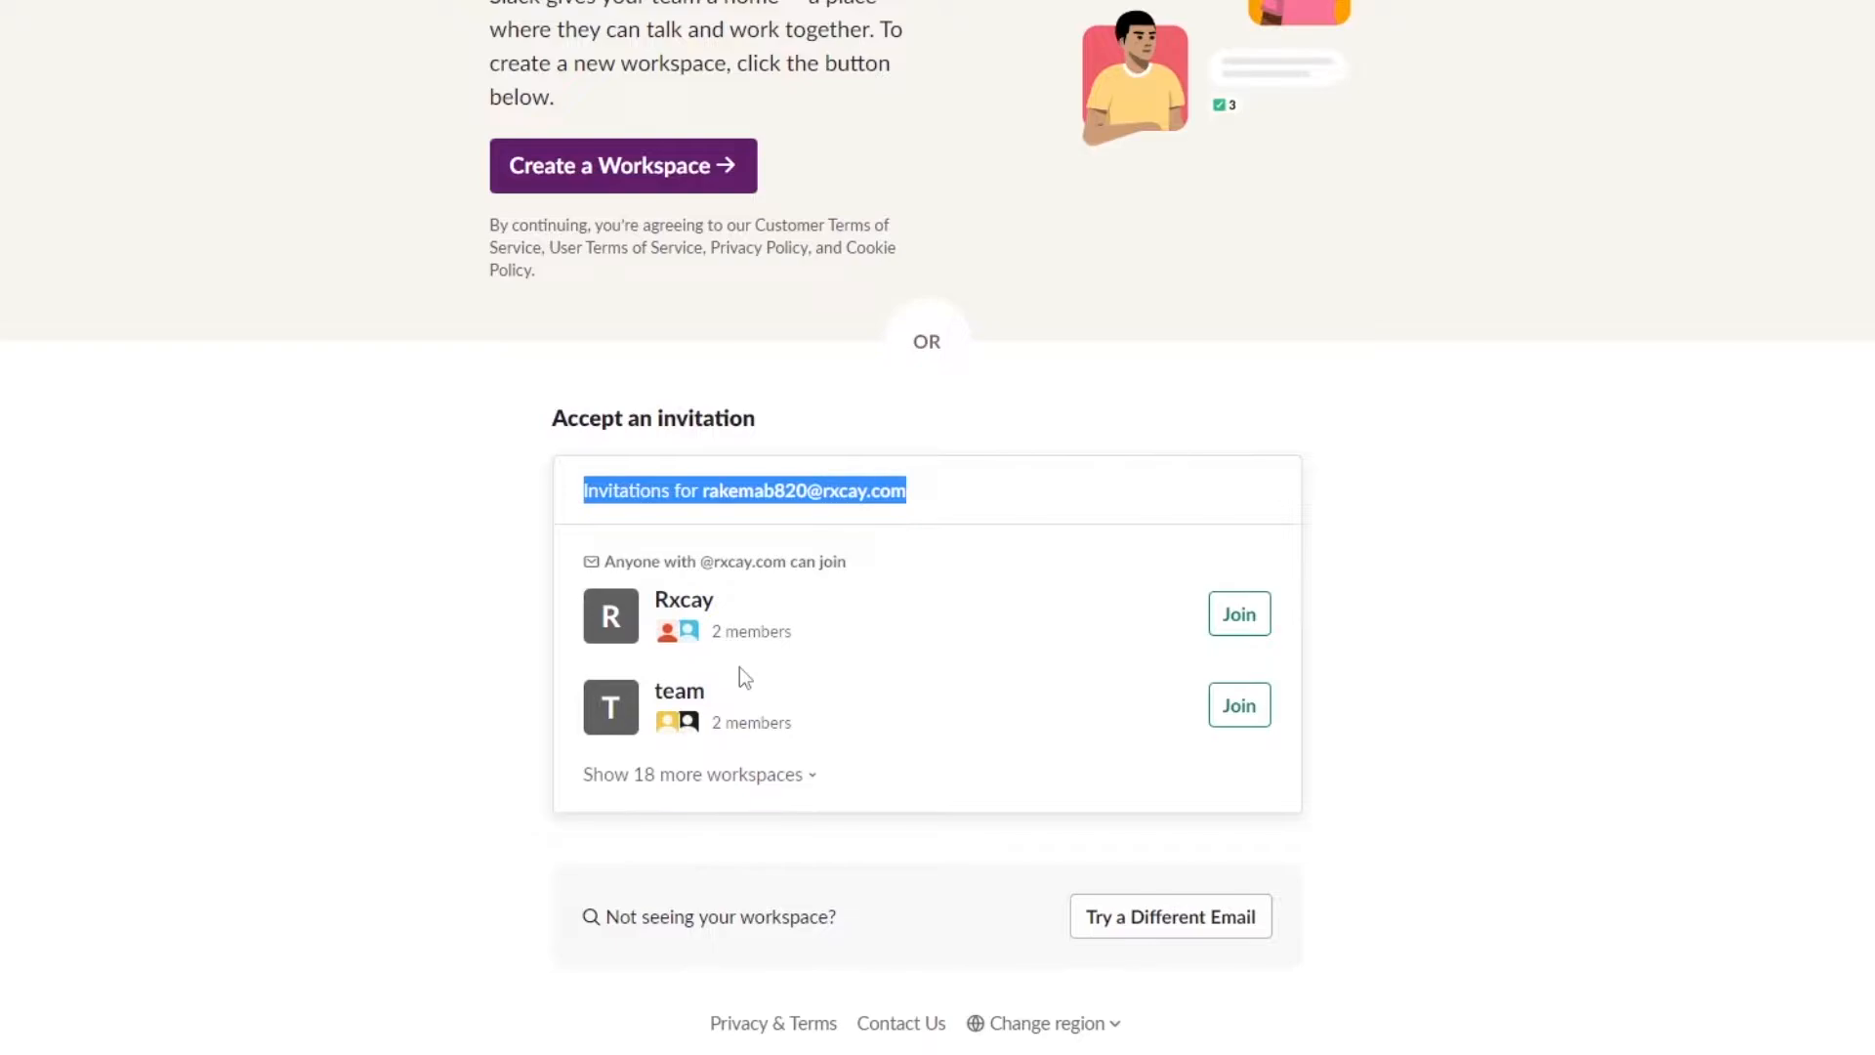
{"action": "scroll", "coordinate": [732, 669], "scroll_direction": "up", "scroll_amount": 2}
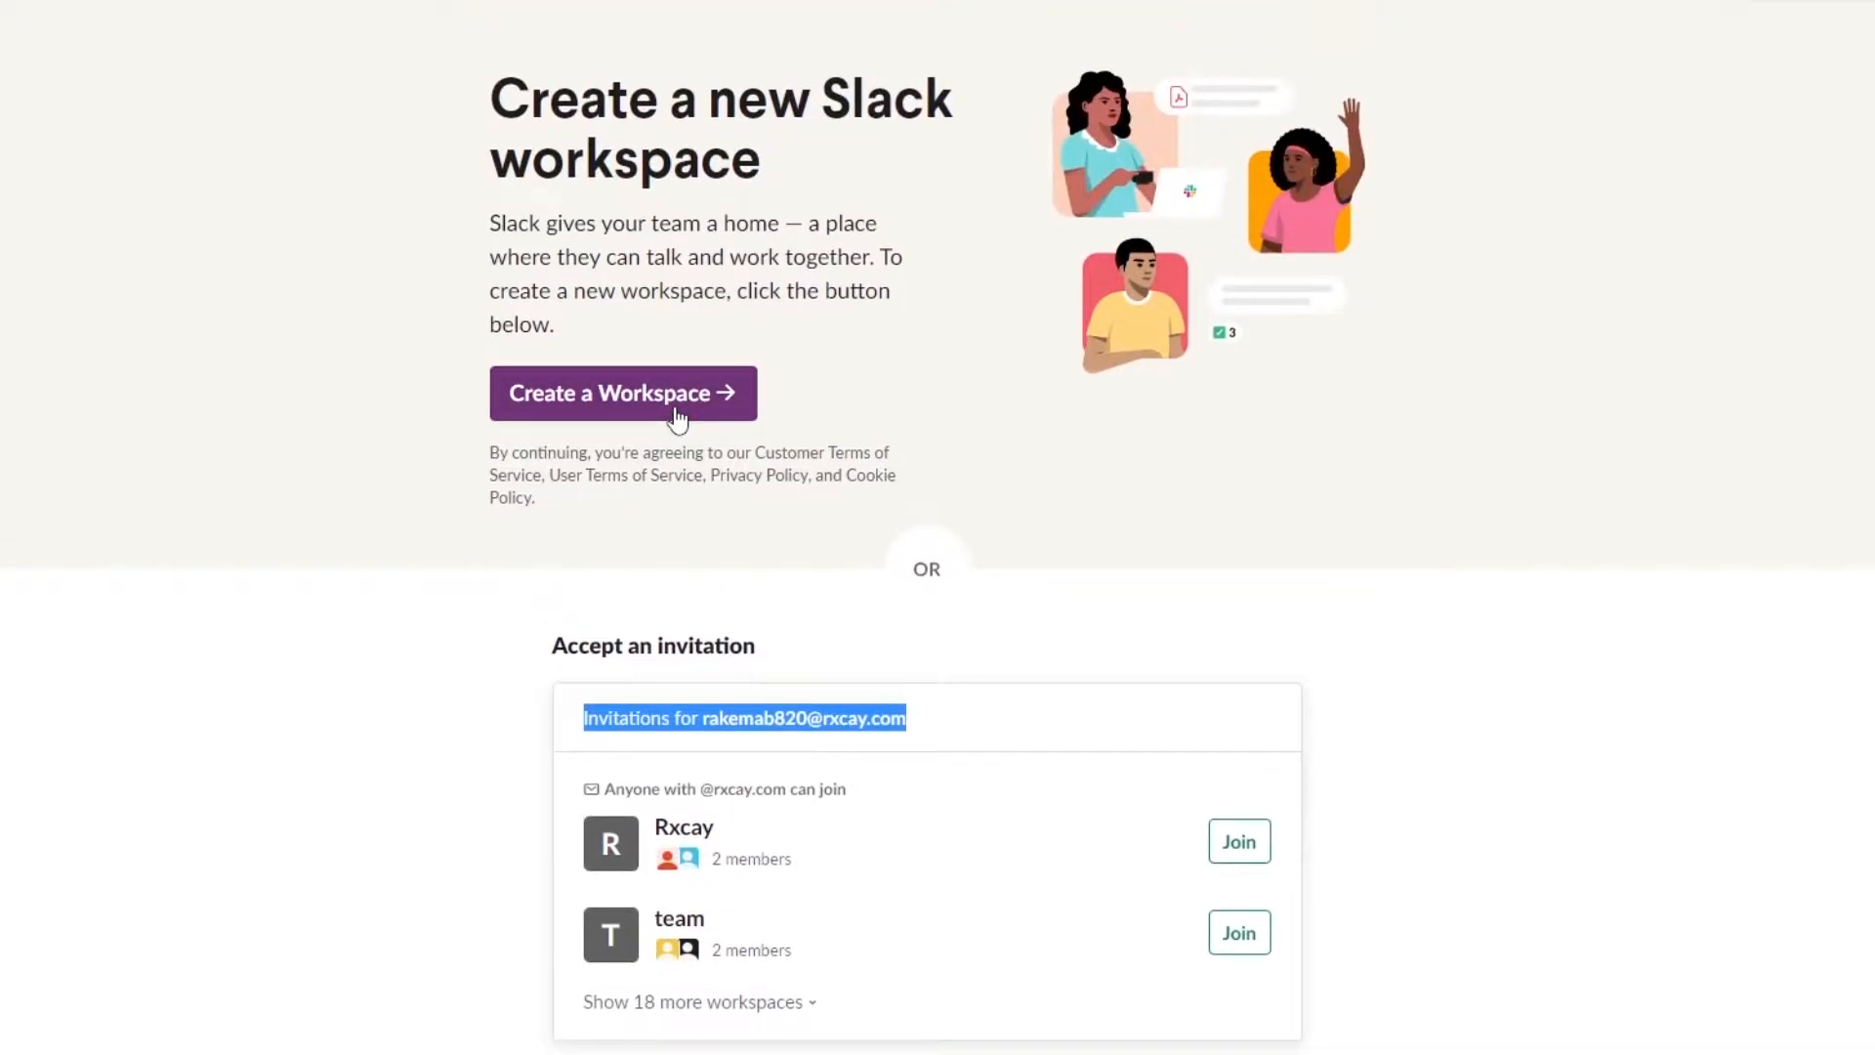
{"action": "left_click", "coordinate": [677, 415]}
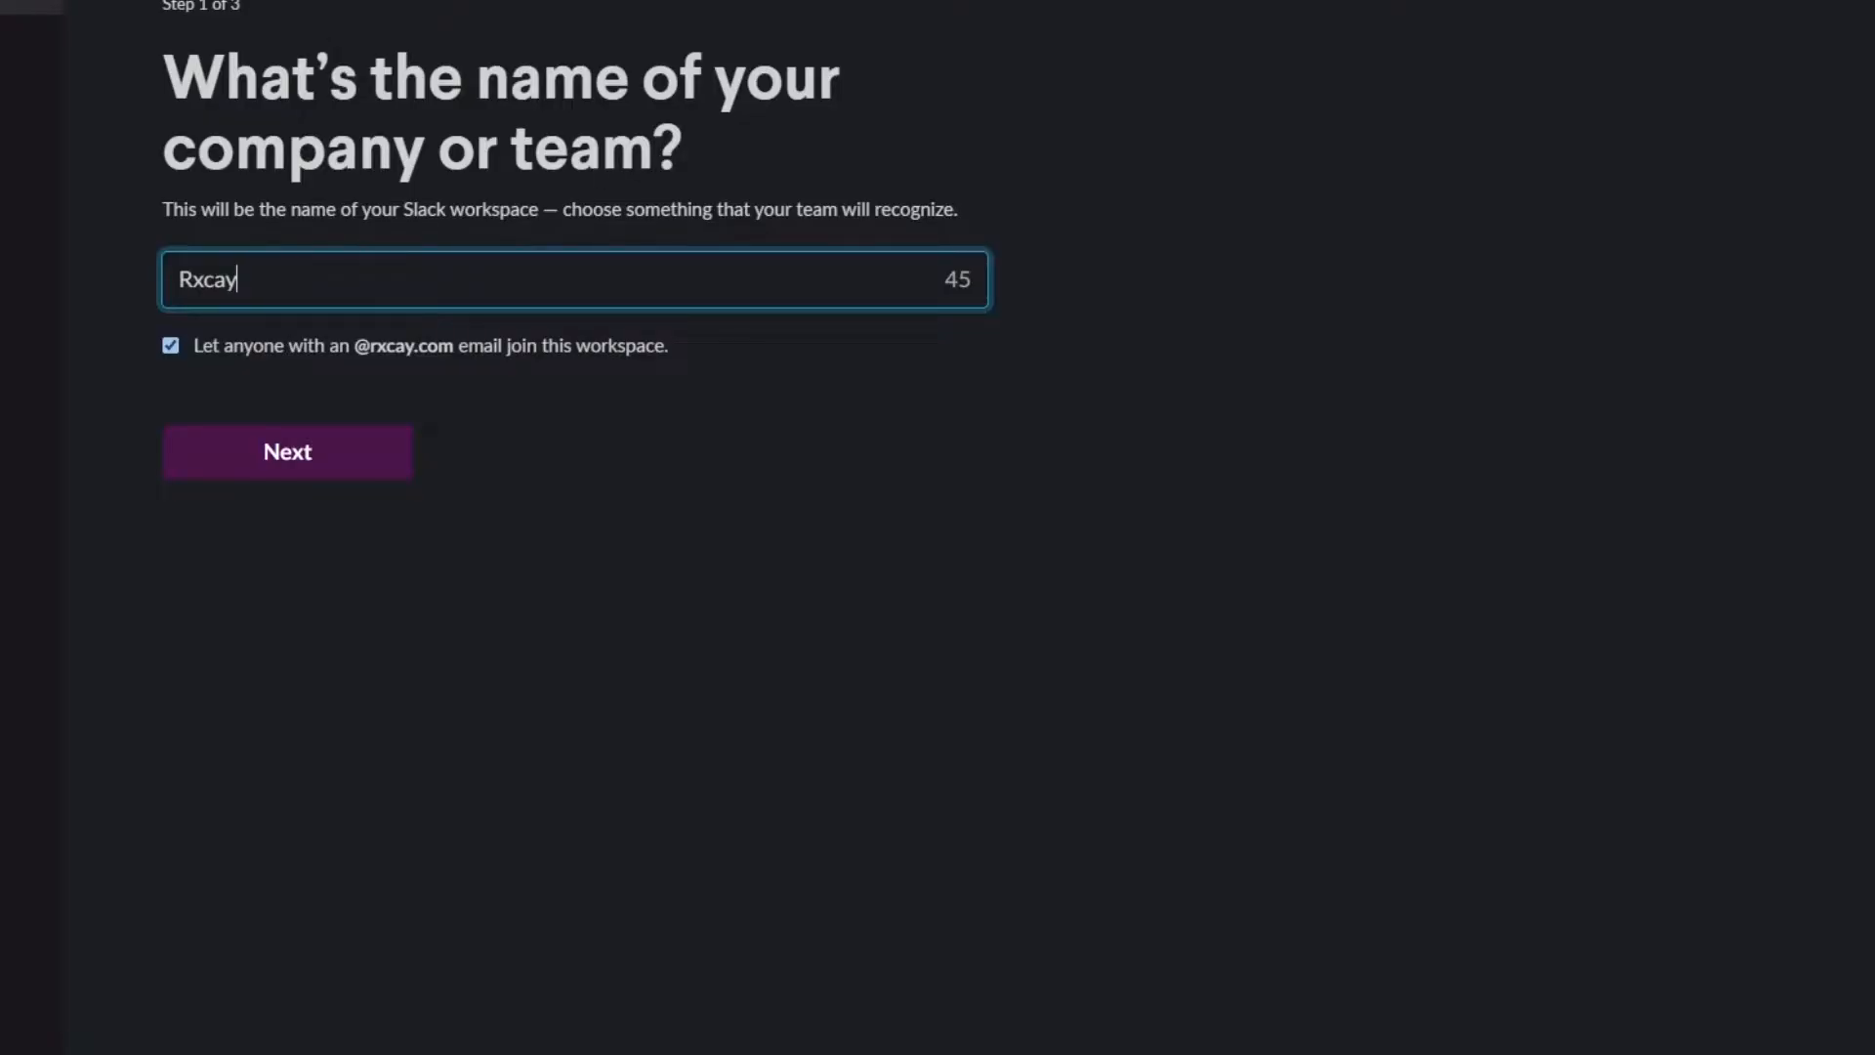
- Keep Rxcay as the workspace name and enter Website Ideas as what the team is working on
{"action": "left_click_drag", "start_coordinate": [477, 151], "coordinate": [535, 151]}
{"action": "left_click_drag", "start_coordinate": [192, 279], "coordinate": [269, 279]}
{"action": "left_click", "coordinate": [270, 280]}
{"action": "key", "text": "ctrl+a"}
{"action": "left_click", "coordinate": [280, 281]}
{"action": "left_click", "coordinate": [265, 467]}
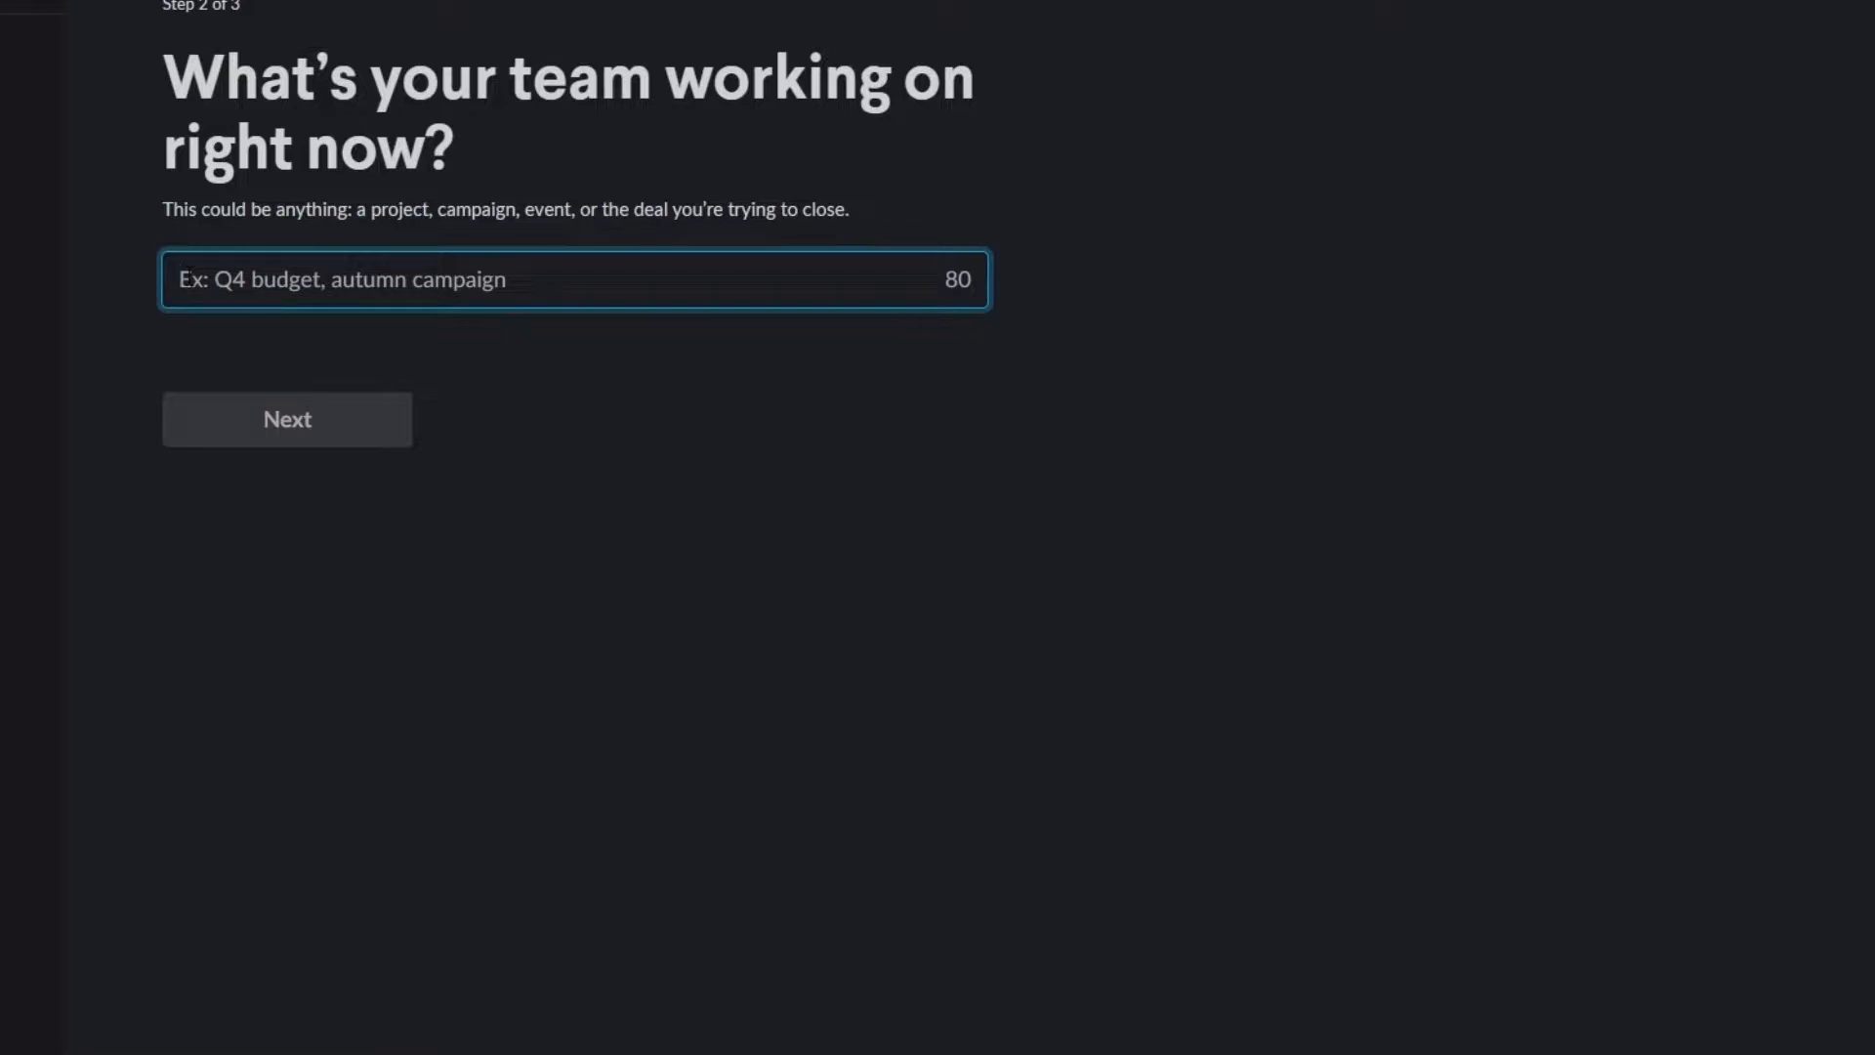
{"action": "type", "text": "Website Ideas"}
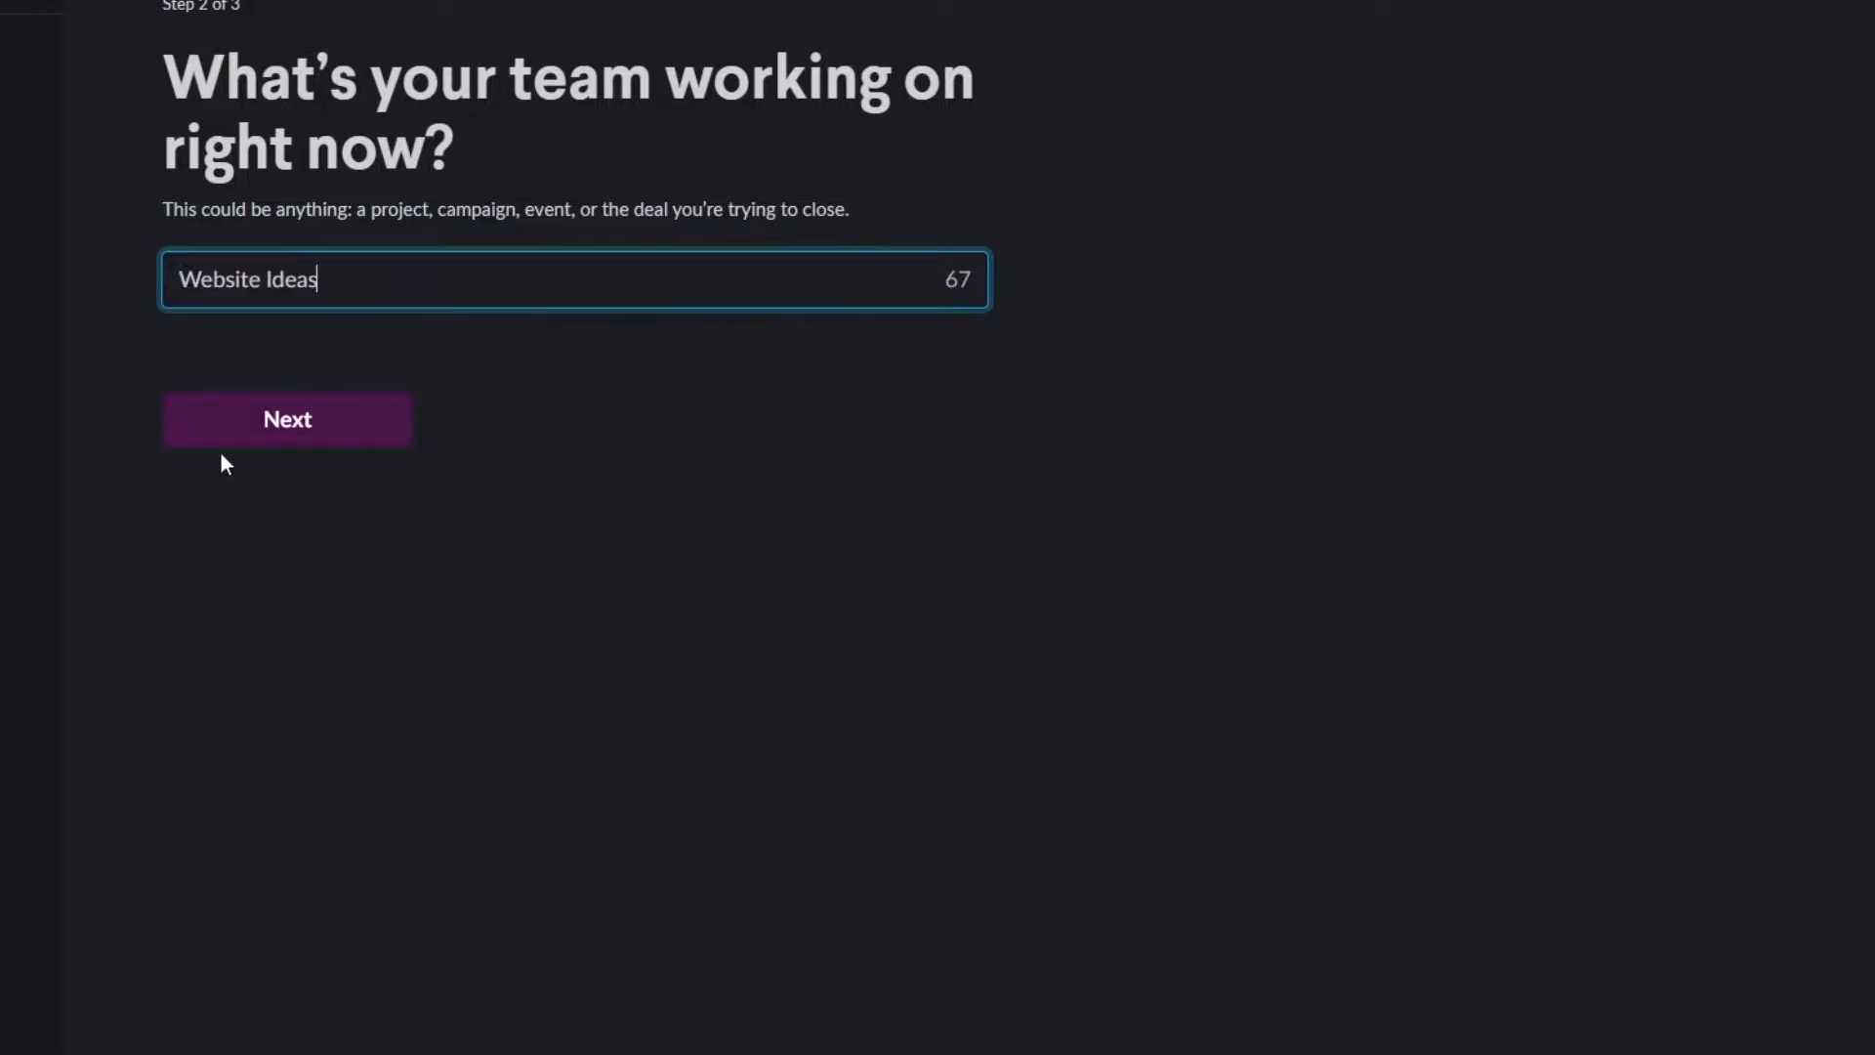
{"action": "left_click", "coordinate": [249, 430]}
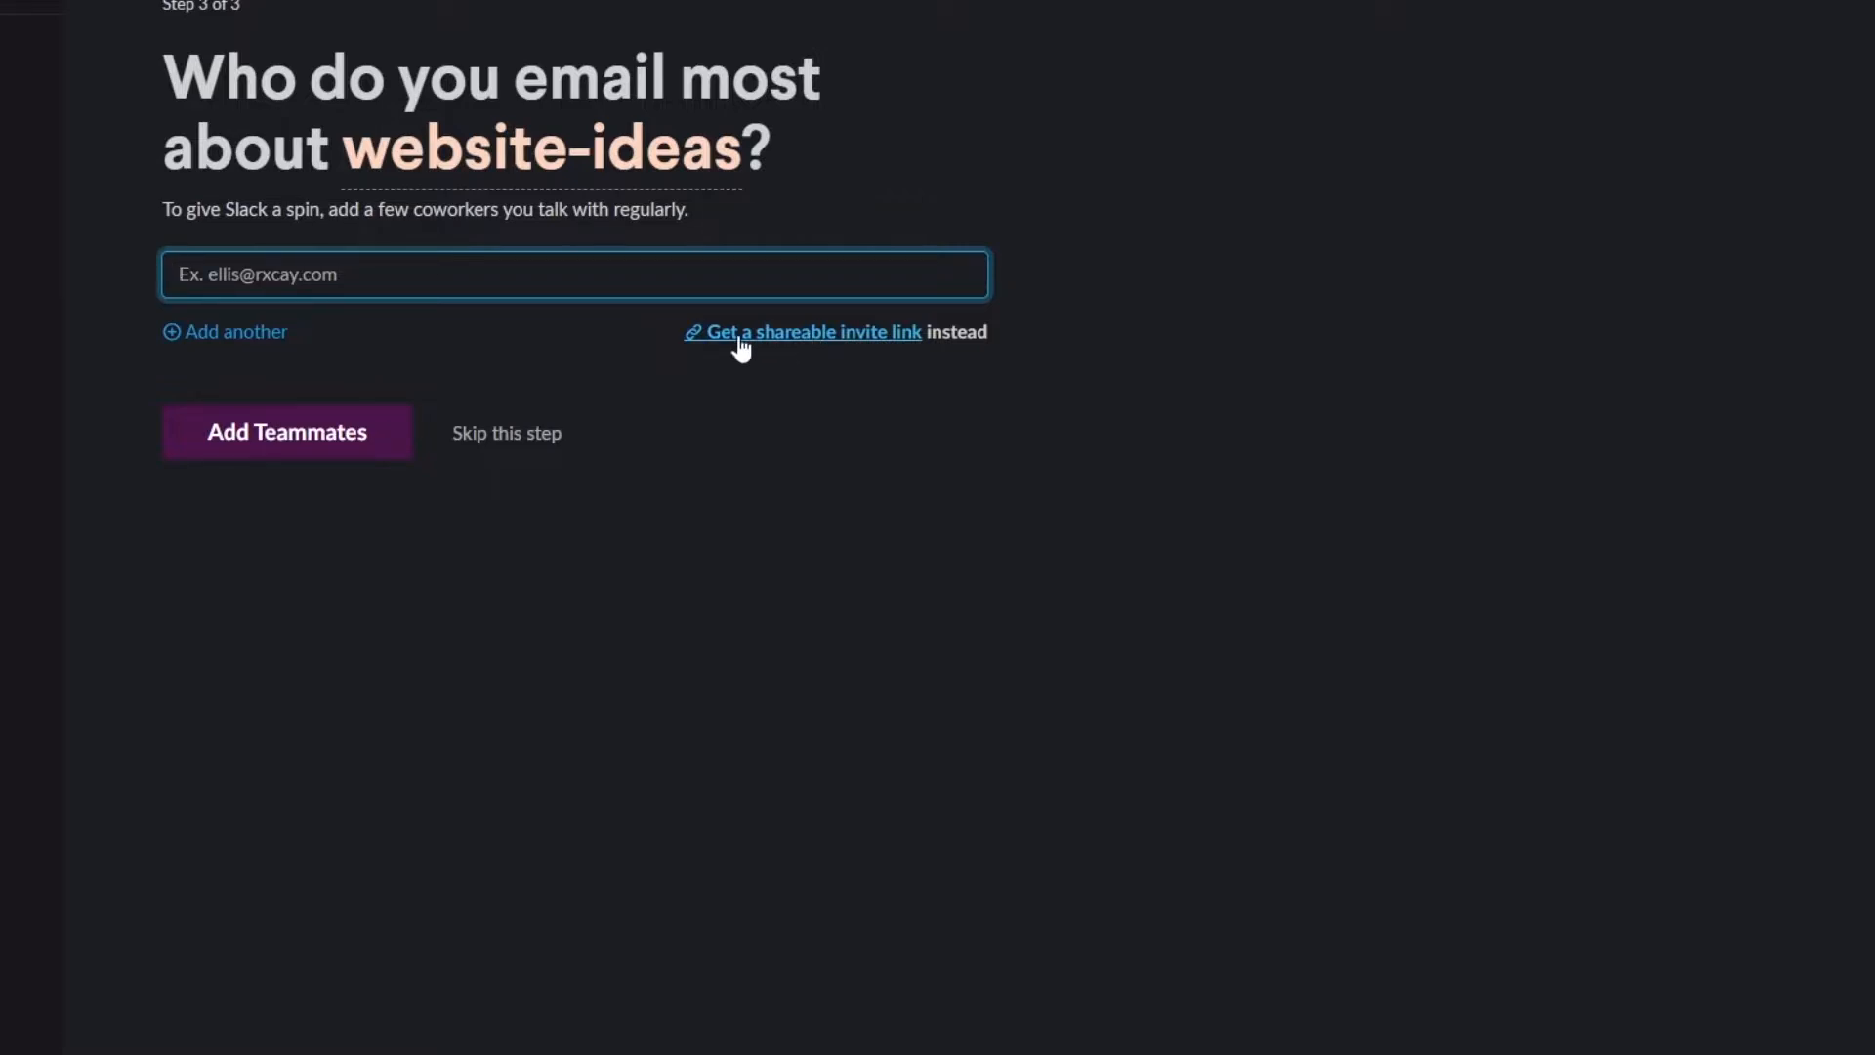
- Skip adding teammates during setup and dismiss the introduction to the website-ideas channel
{"action": "left_click", "coordinate": [498, 433]}
{"action": "left_click", "coordinate": [1190, 589]}
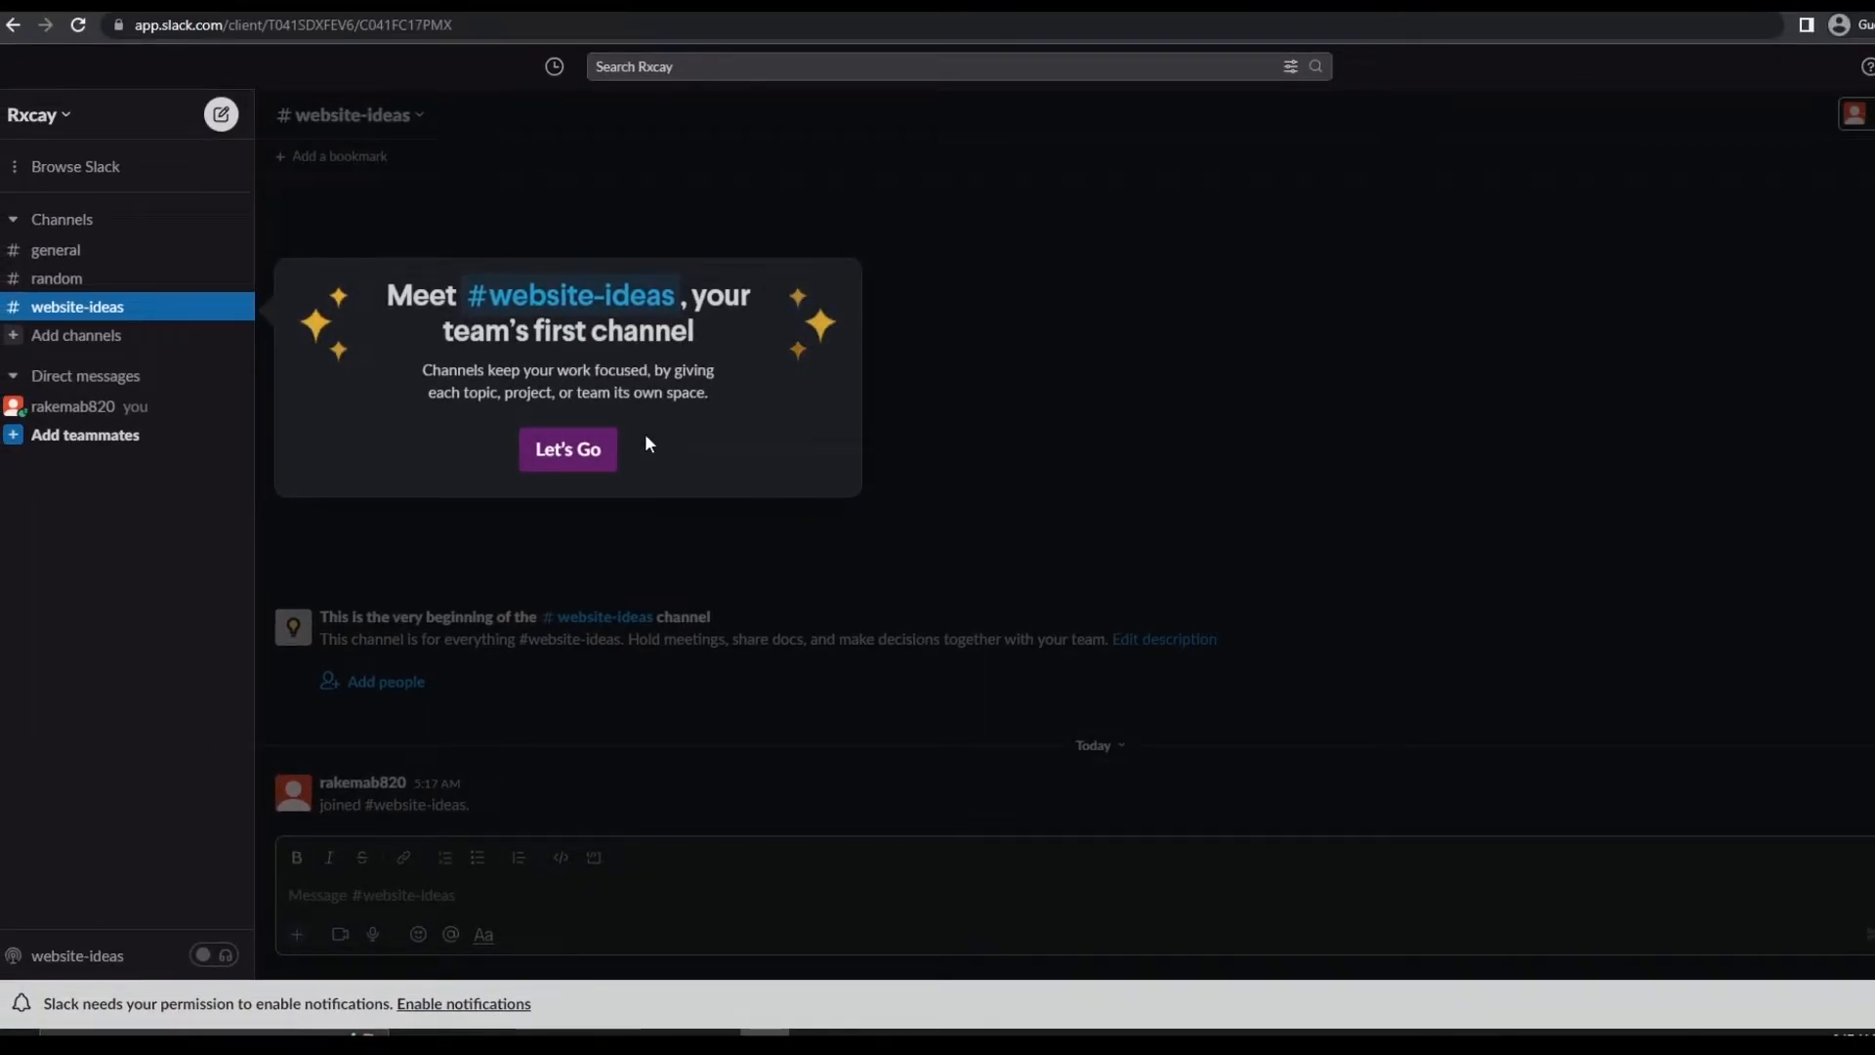
{"action": "left_click", "coordinate": [598, 455]}
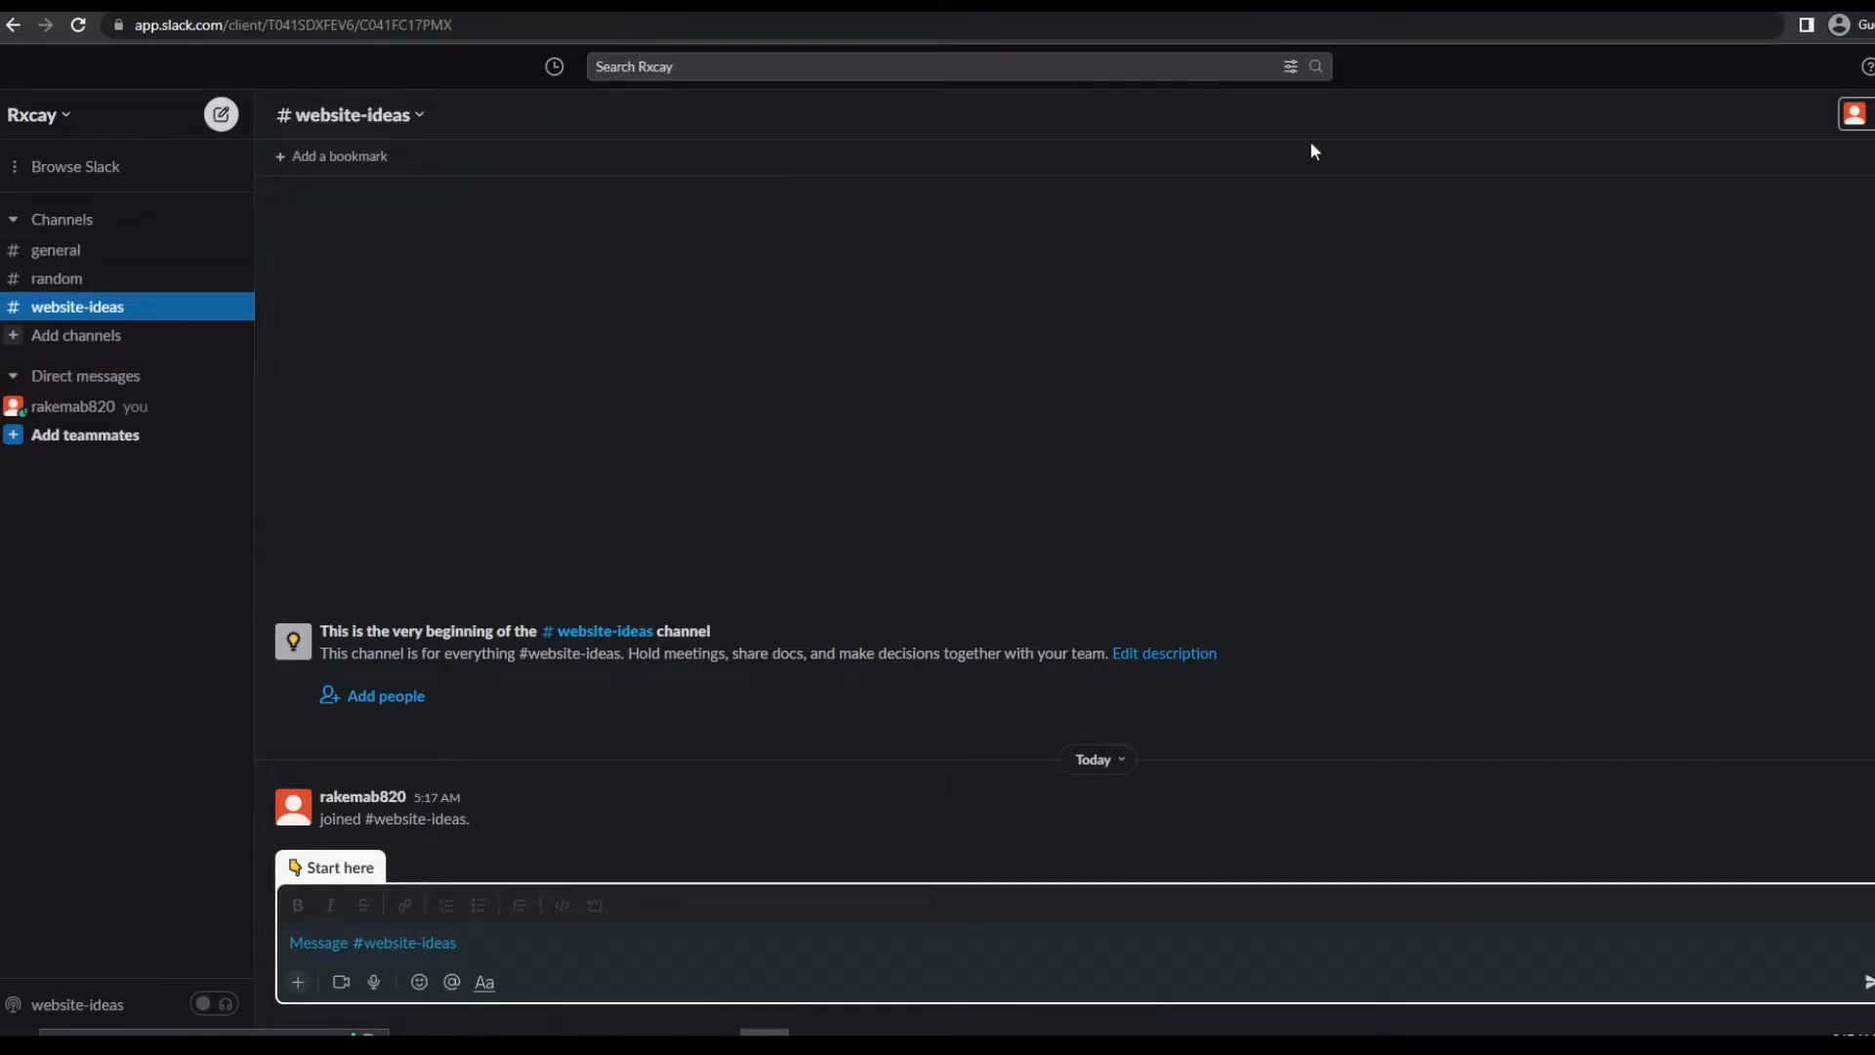
- Look through the Rxcay workspace options for inviting people, preferences, adding workspaces and the desktop and mobile apps
{"action": "left_click", "coordinate": [54, 115]}
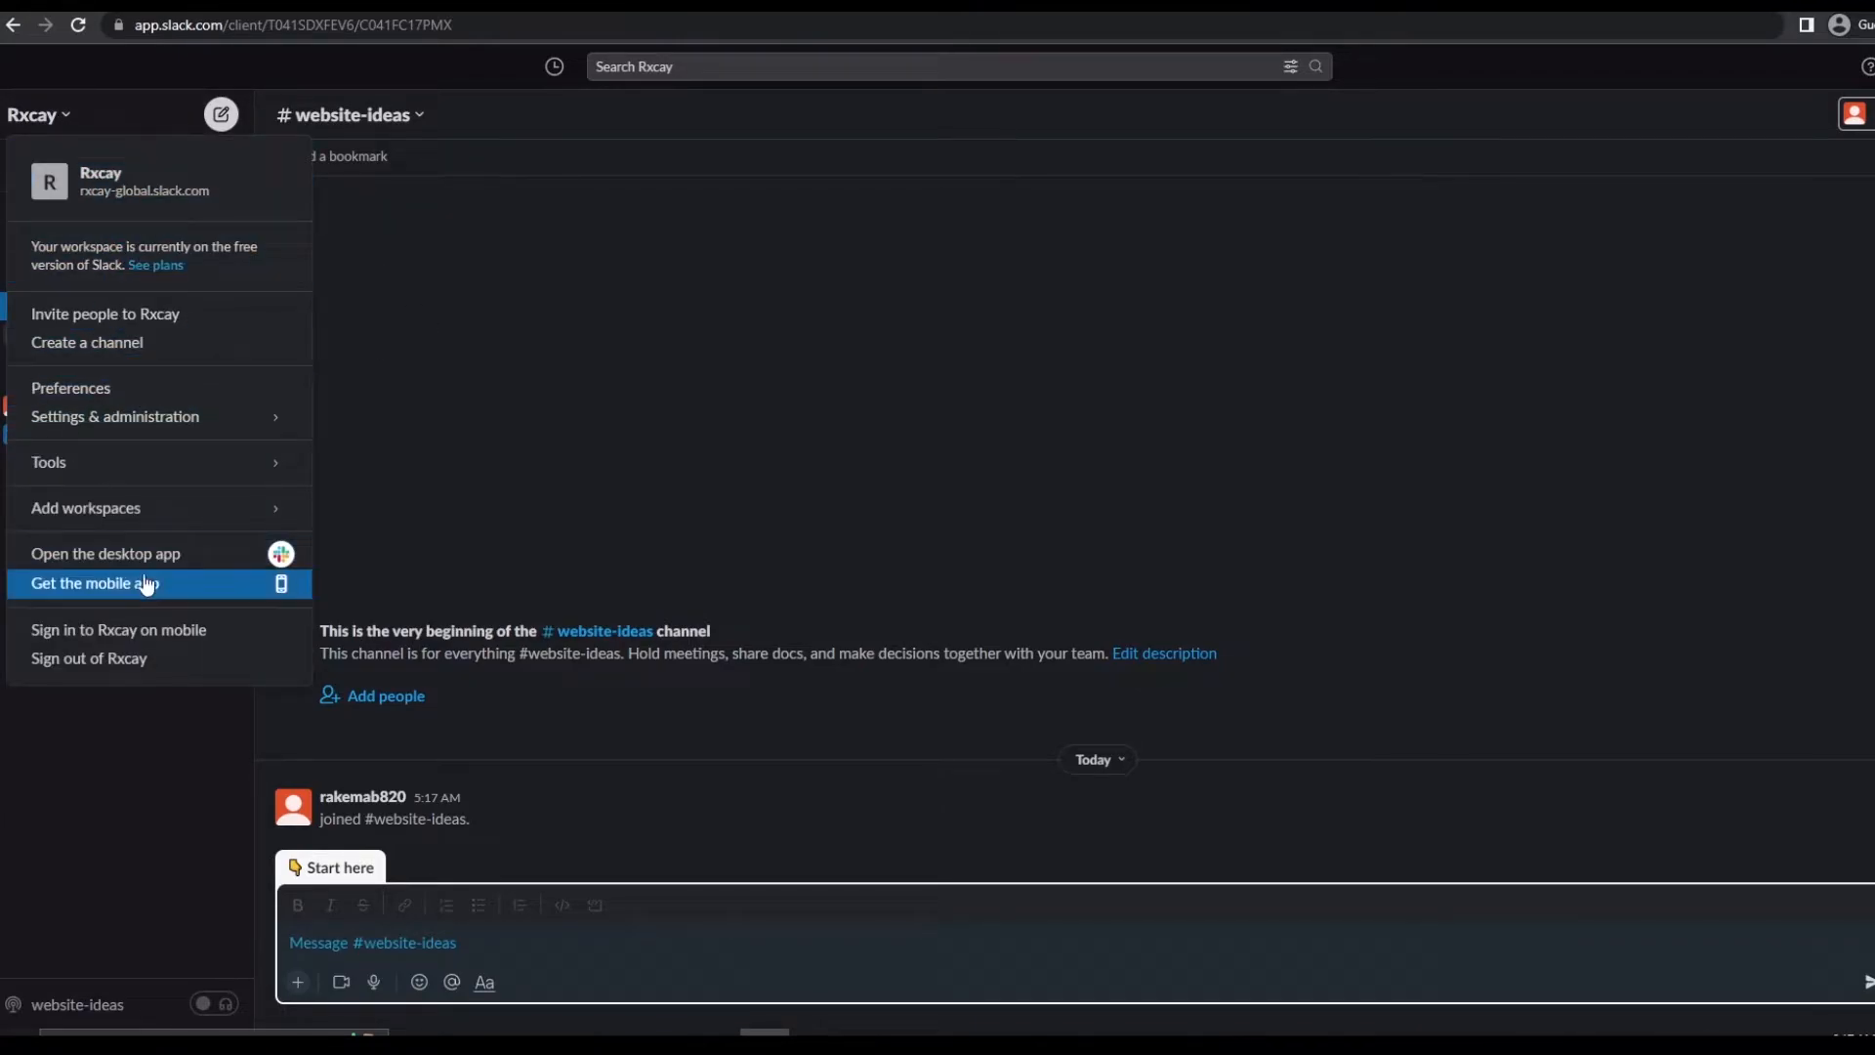
{"action": "mouse_move", "coordinate": [141, 510]}
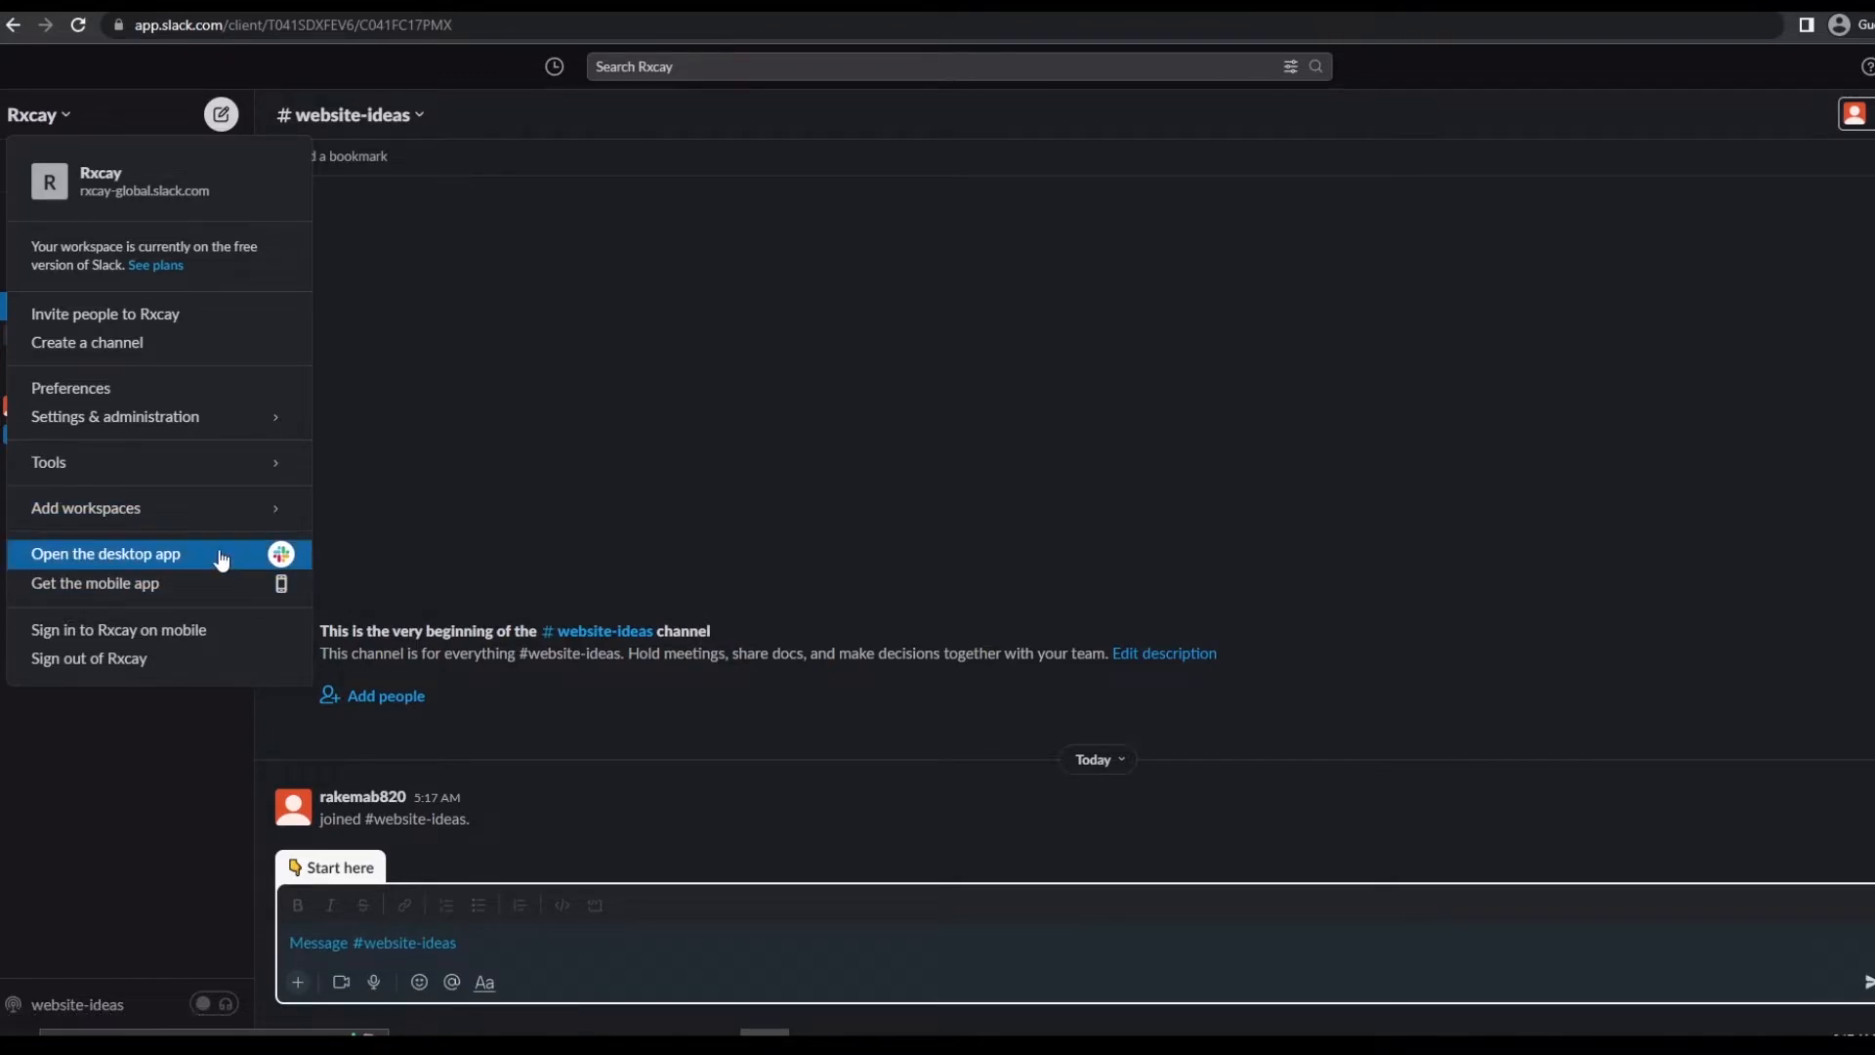
{"action": "left_click", "coordinate": [566, 385]}
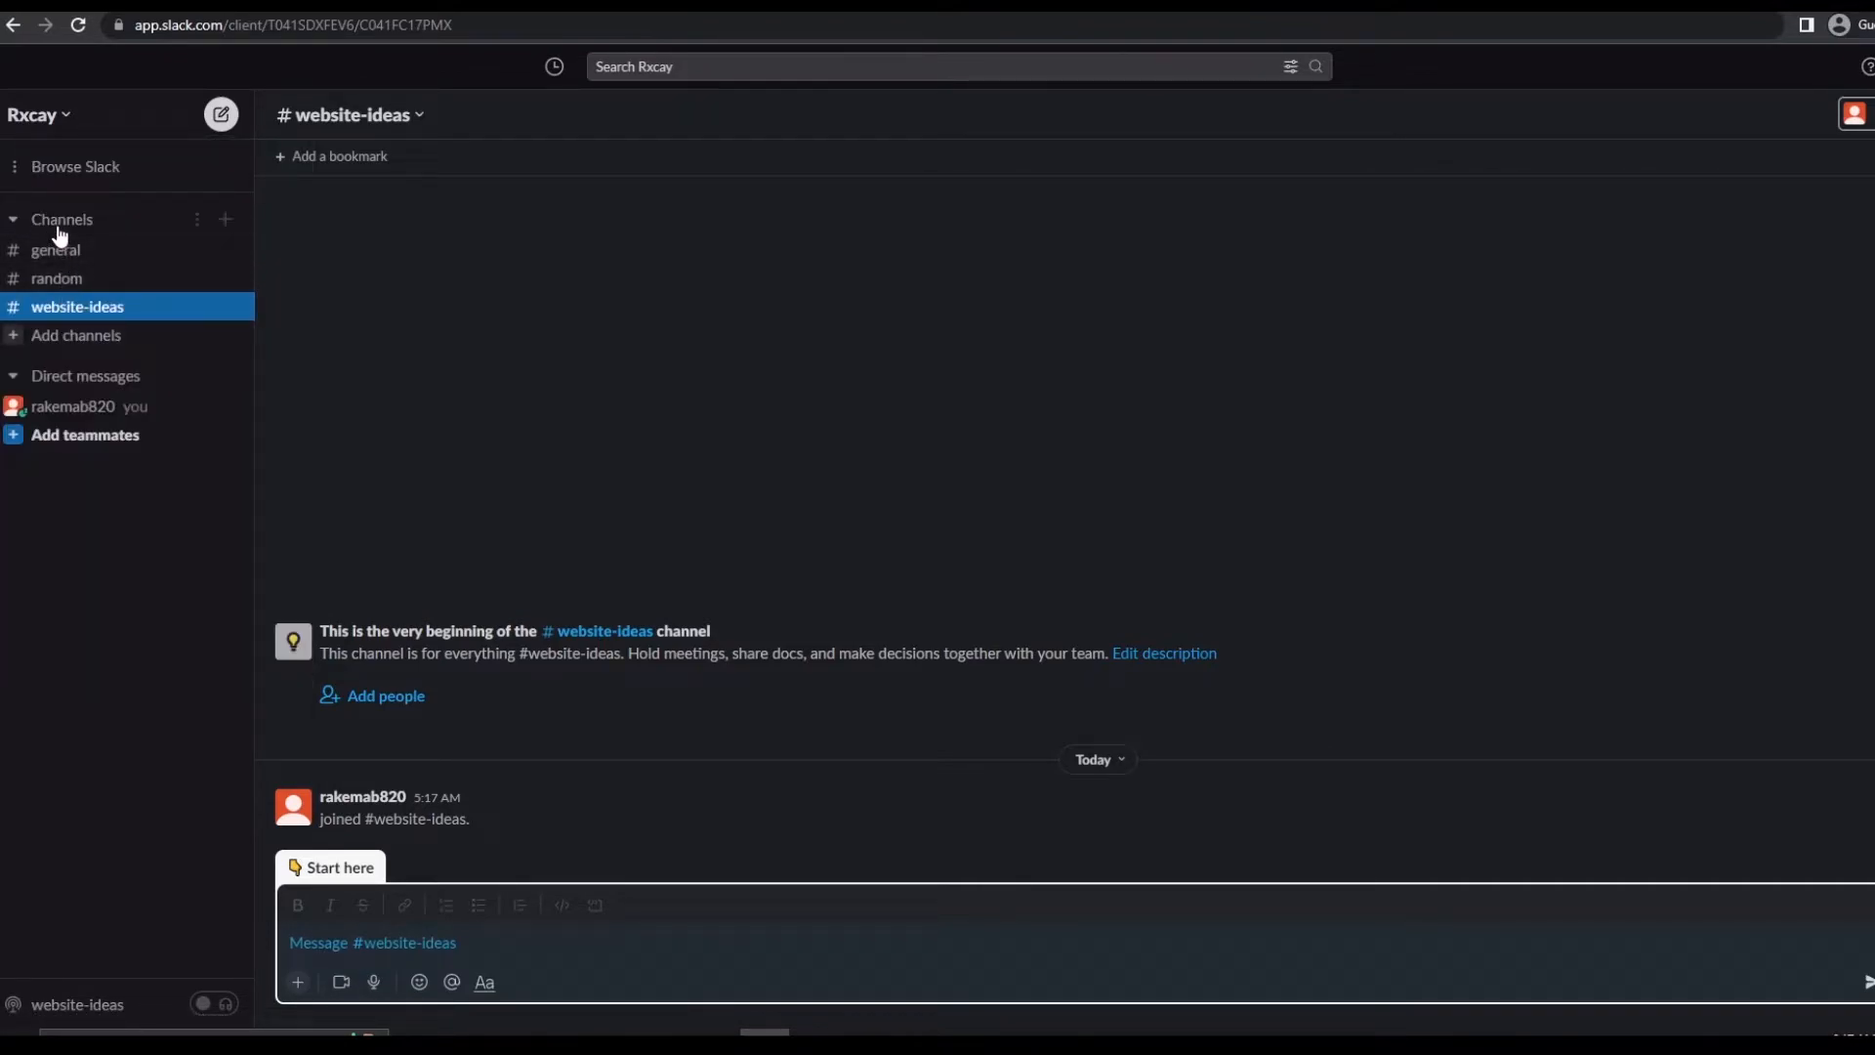
- View the general, random and website-ideas channels one after another, ending on general
{"action": "left_click", "coordinate": [48, 252]}
{"action": "left_click", "coordinate": [63, 281]}
{"action": "left_click", "coordinate": [71, 305]}
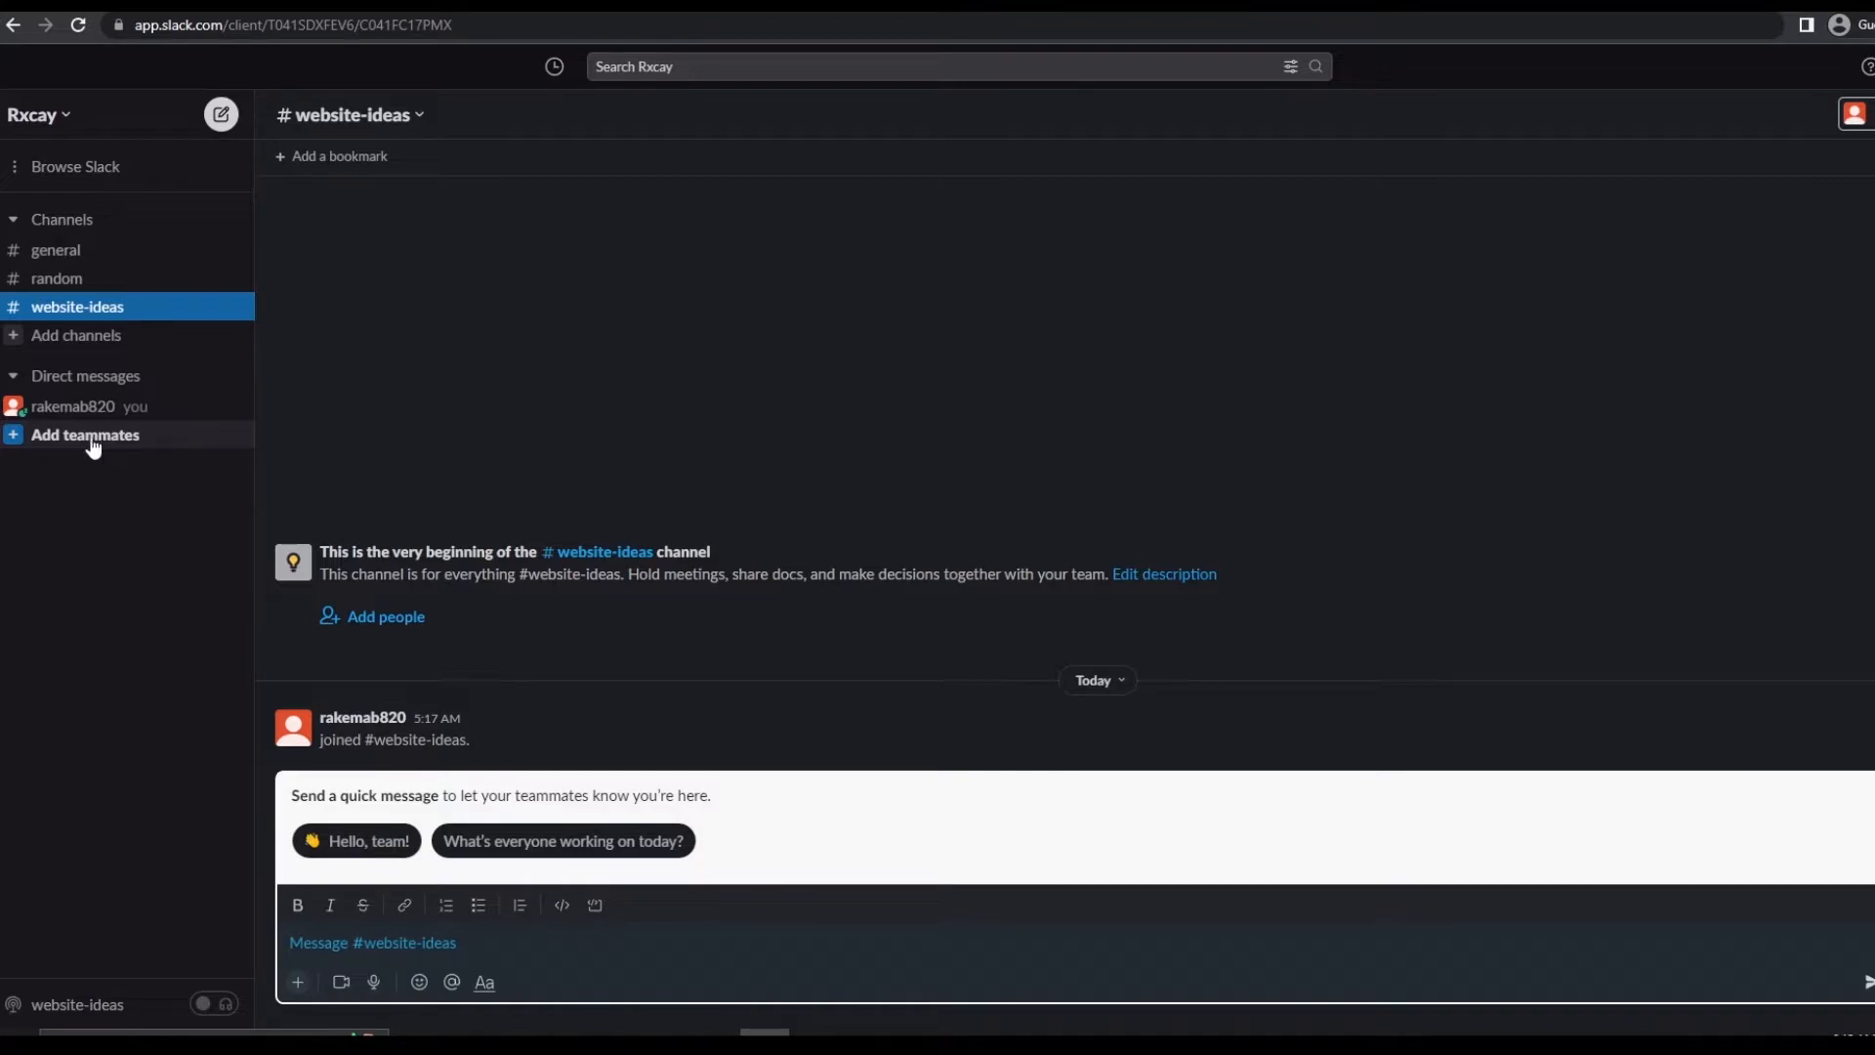
{"action": "left_click", "coordinate": [86, 260]}
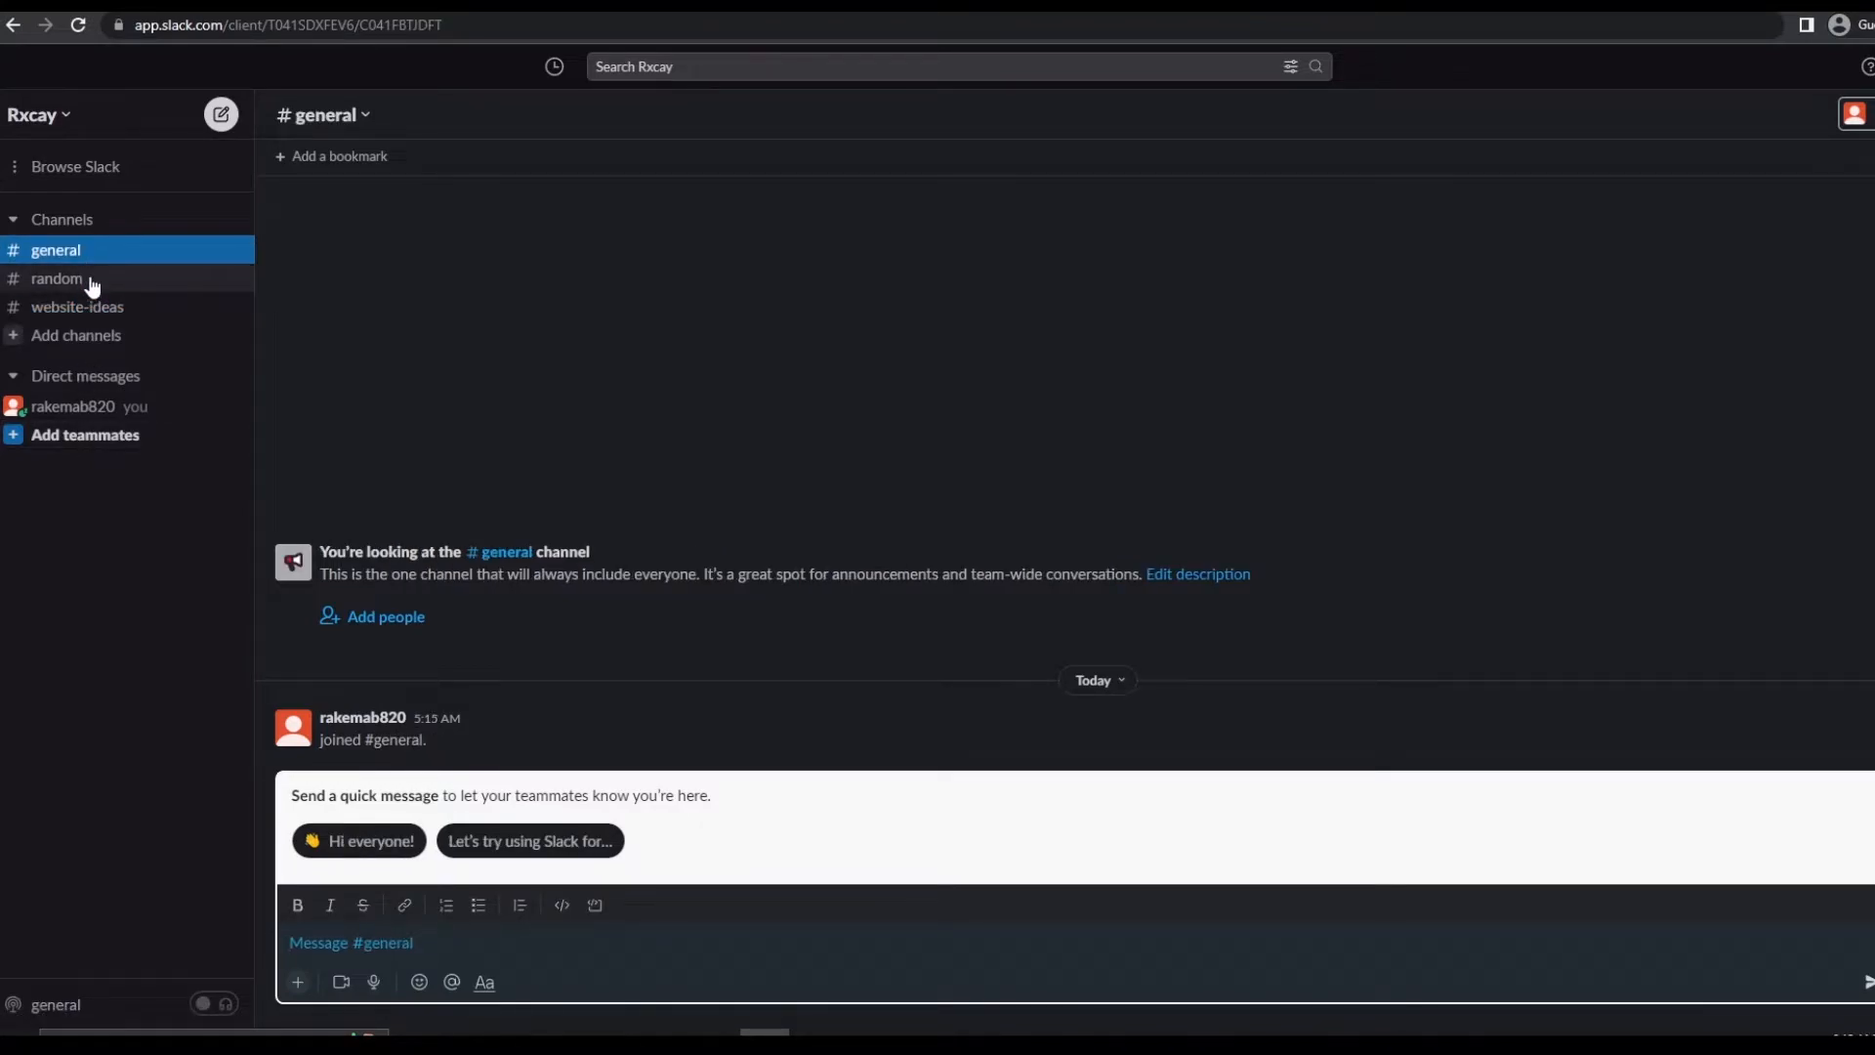
- Rename the random channel as whaterver in its channel details and save the change
{"action": "left_click", "coordinate": [90, 281]}
{"action": "left_click", "coordinate": [371, 117]}
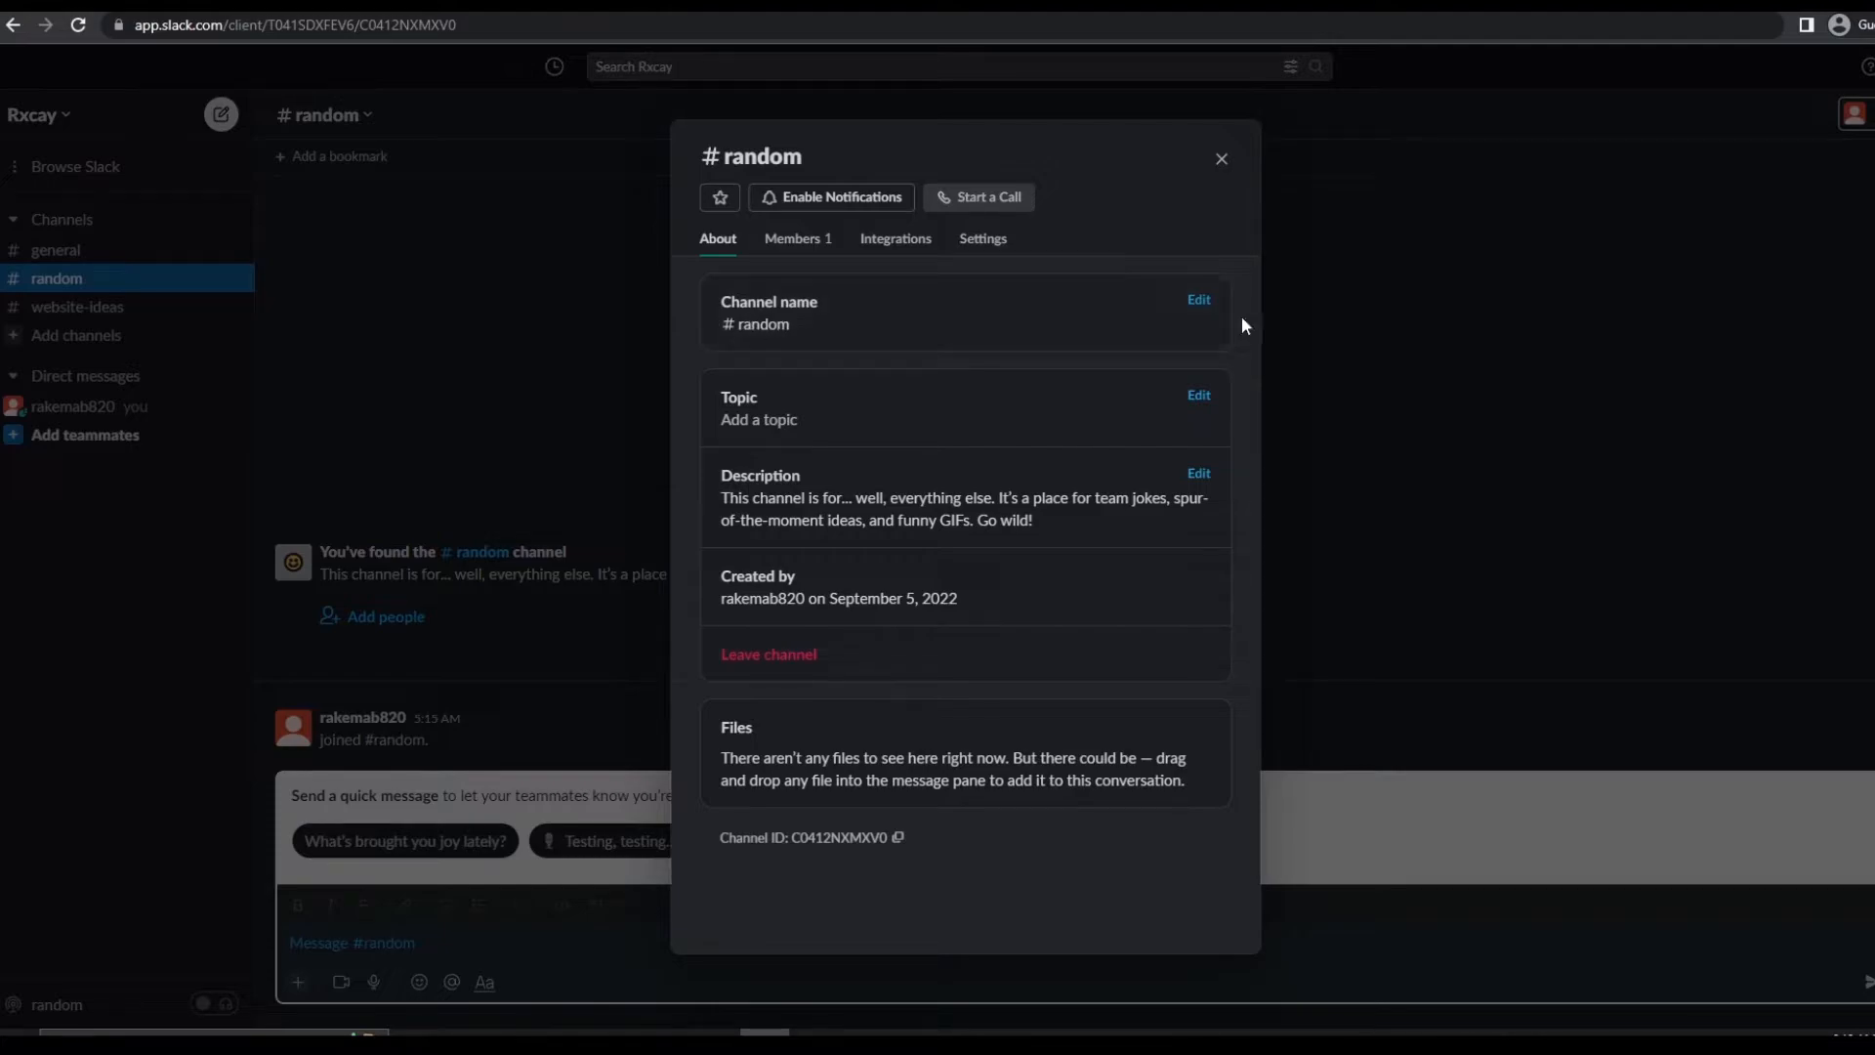
{"action": "left_click", "coordinate": [1199, 300]}
{"action": "left_click_drag", "start_coordinate": [869, 549], "coordinate": [731, 549]}
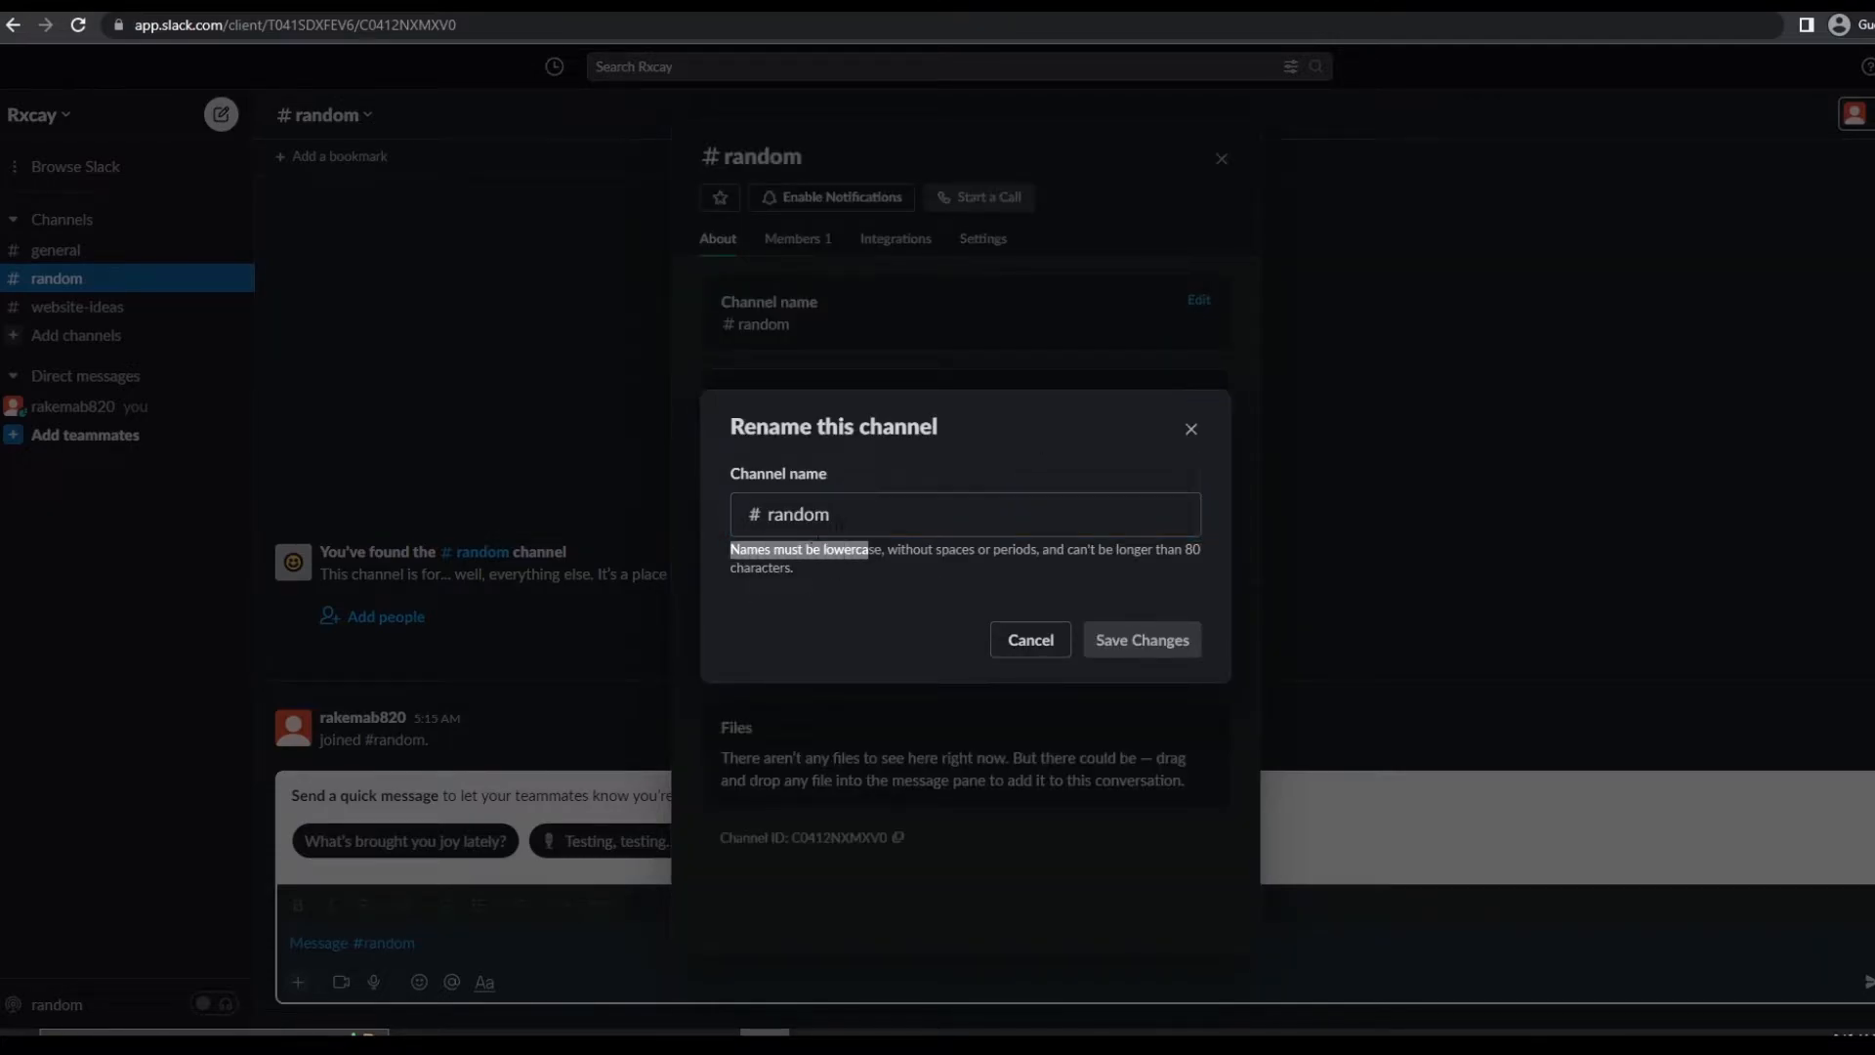
{"action": "double_click", "coordinate": [846, 521]}
{"action": "type", "text": "wha"}
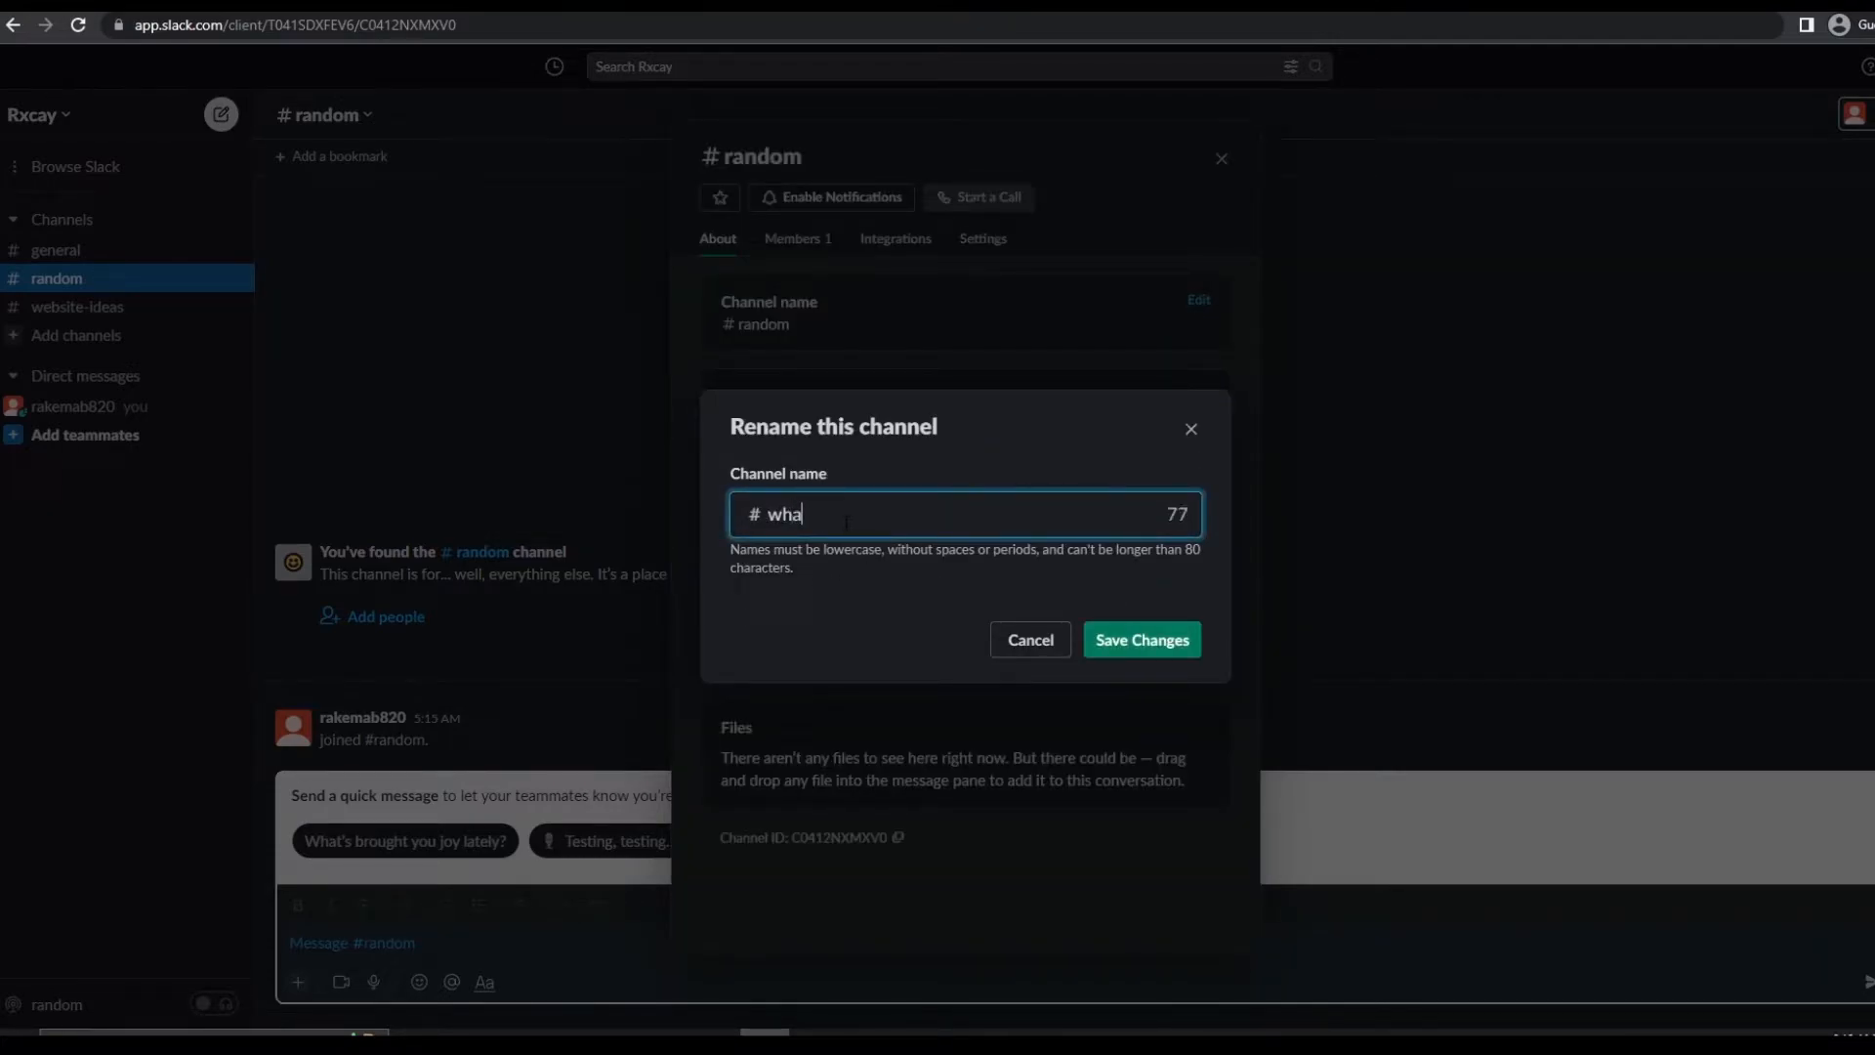
{"action": "type", "text": "terver"}
{"action": "left_click", "coordinate": [1163, 652]}
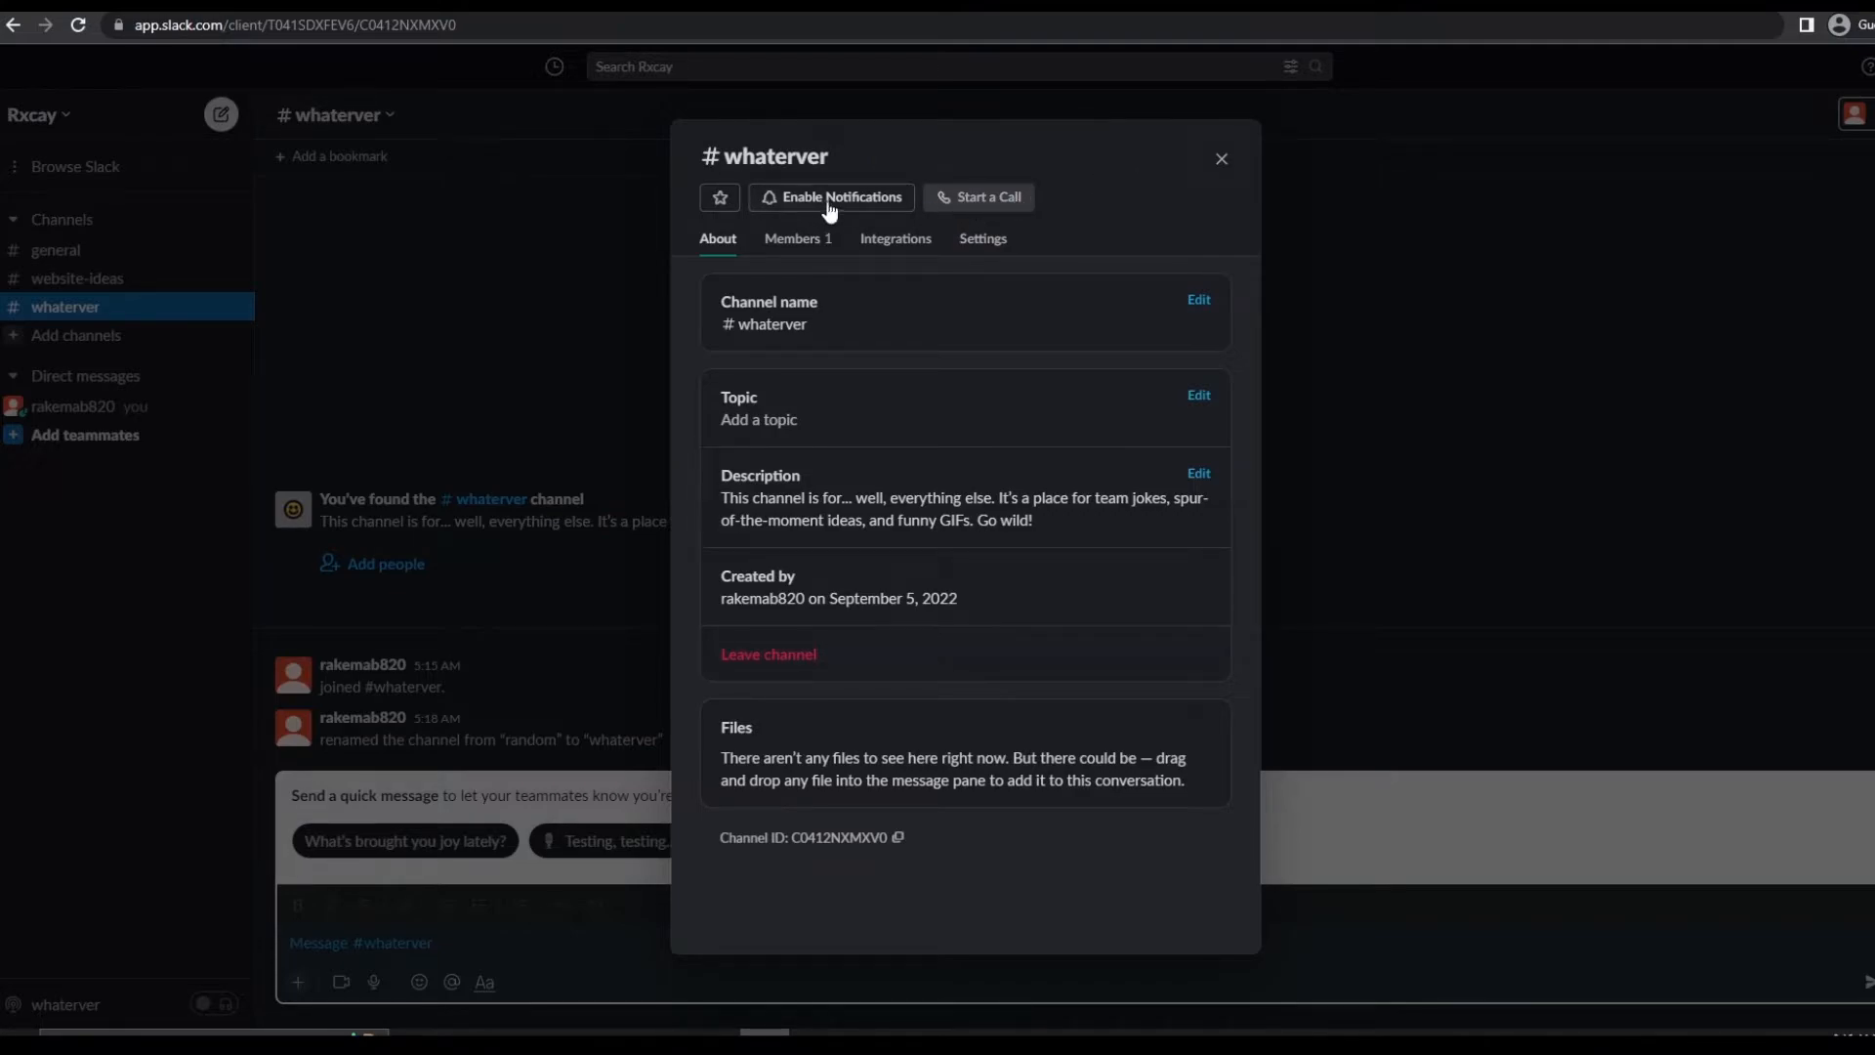
- Examine the members and integrations of the whaterver channel
{"action": "left_click", "coordinate": [793, 244]}
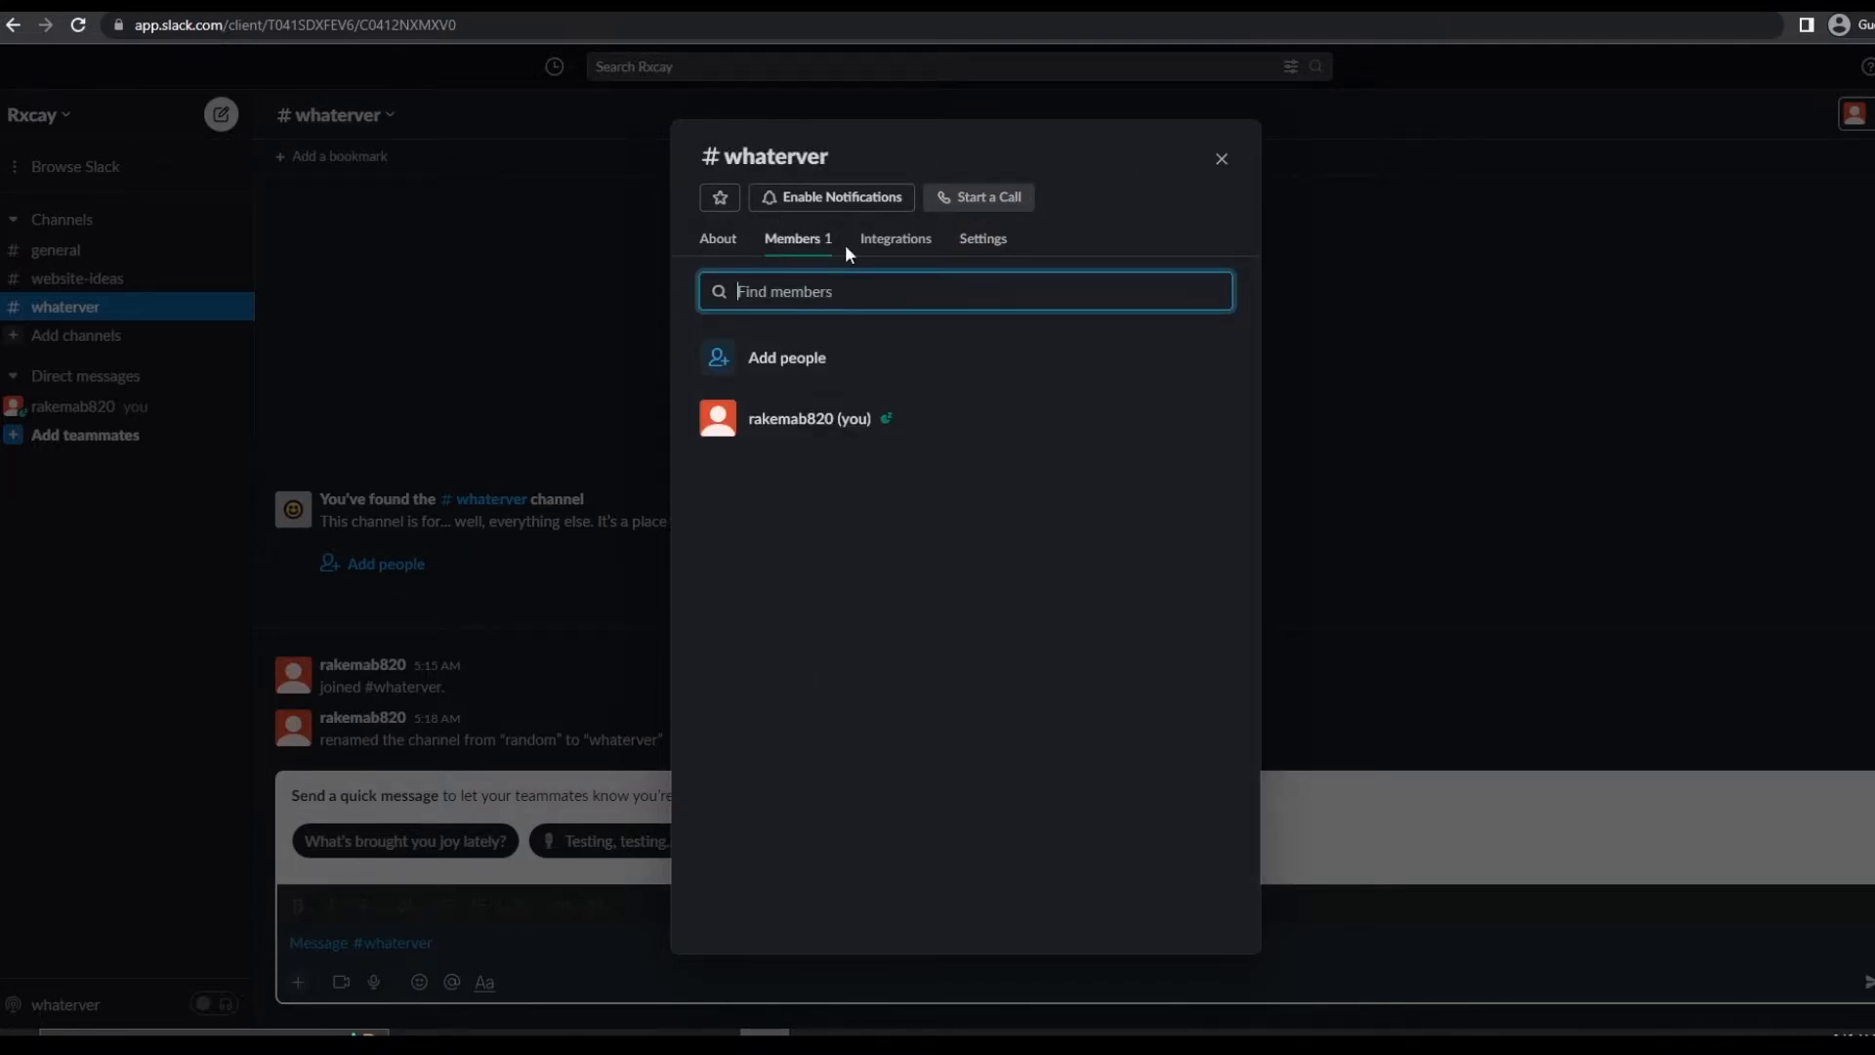
{"action": "left_click", "coordinate": [877, 247]}
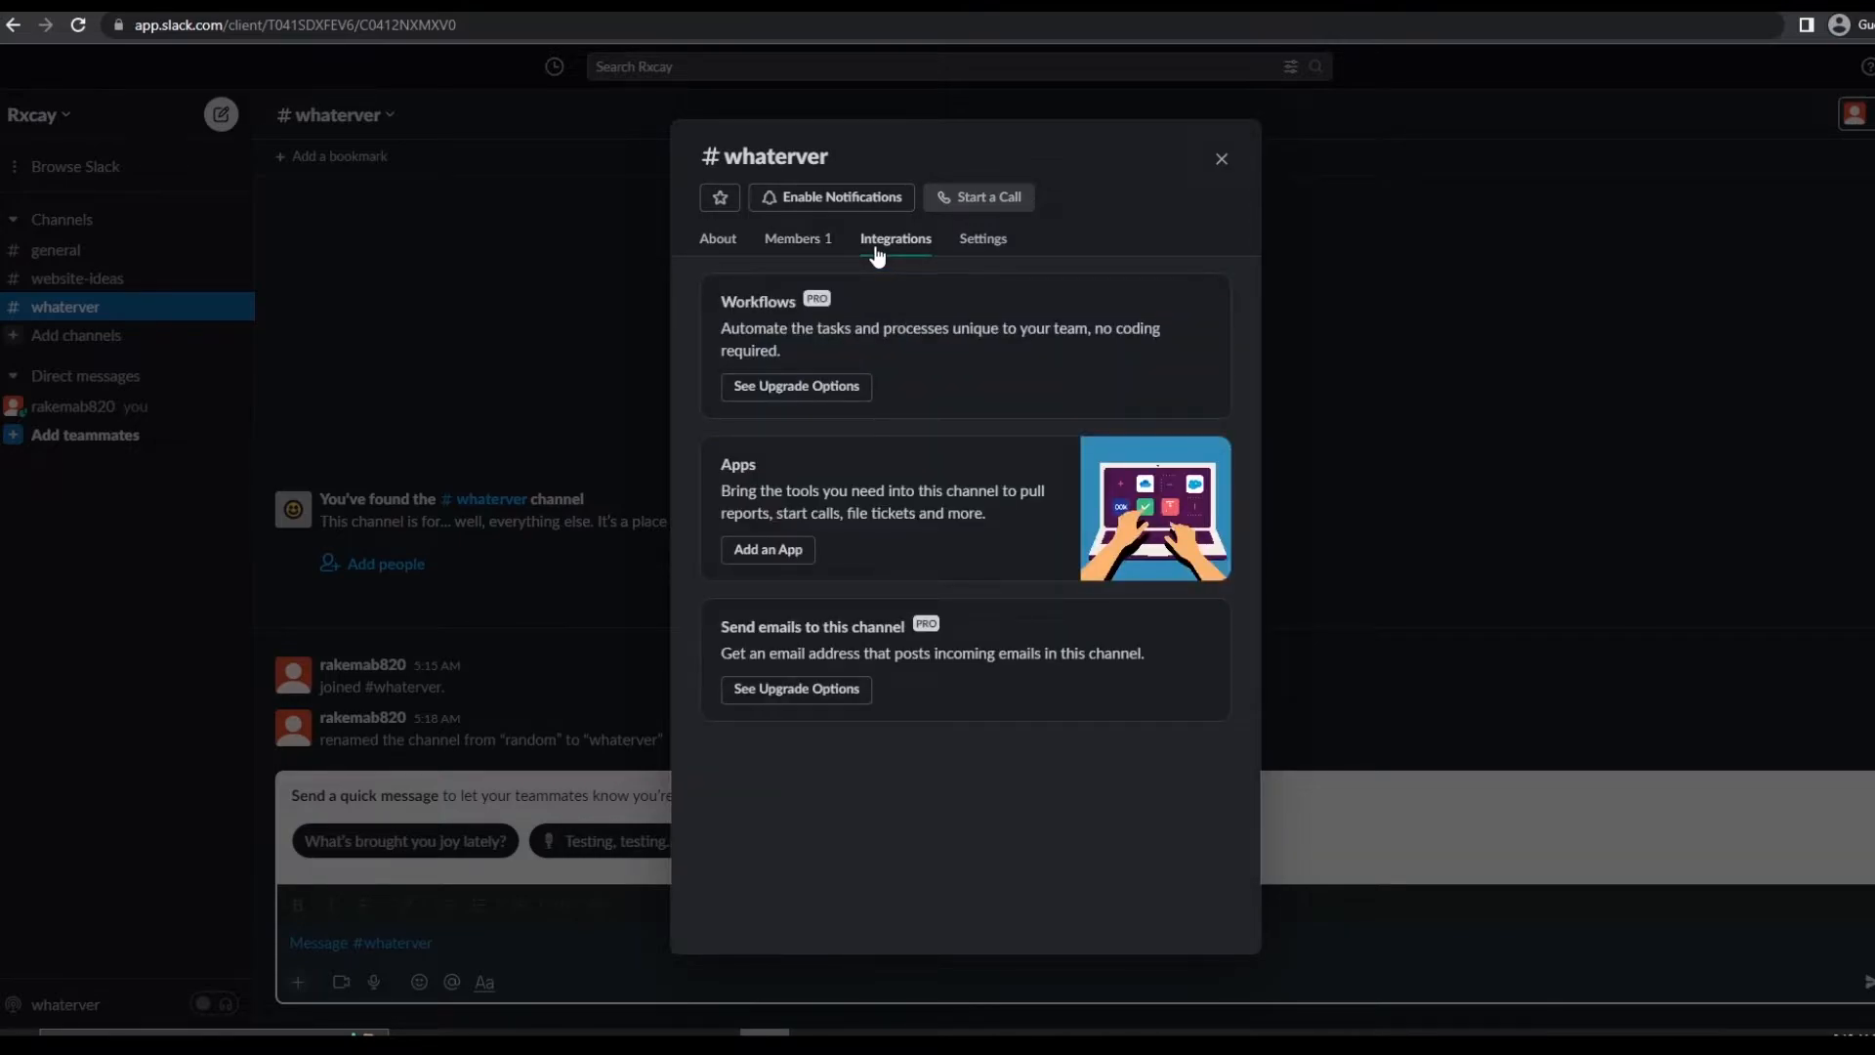
{"action": "left_click_drag", "start_coordinate": [721, 301], "coordinate": [796, 300]}
{"action": "left_click", "coordinate": [817, 304]}
- Browse the apps that can be installed in the whaterver channel and leave the app list
{"action": "left_click", "coordinate": [772, 551]}
{"action": "scroll", "coordinate": [772, 561], "scroll_direction": "down", "scroll_amount": 4}
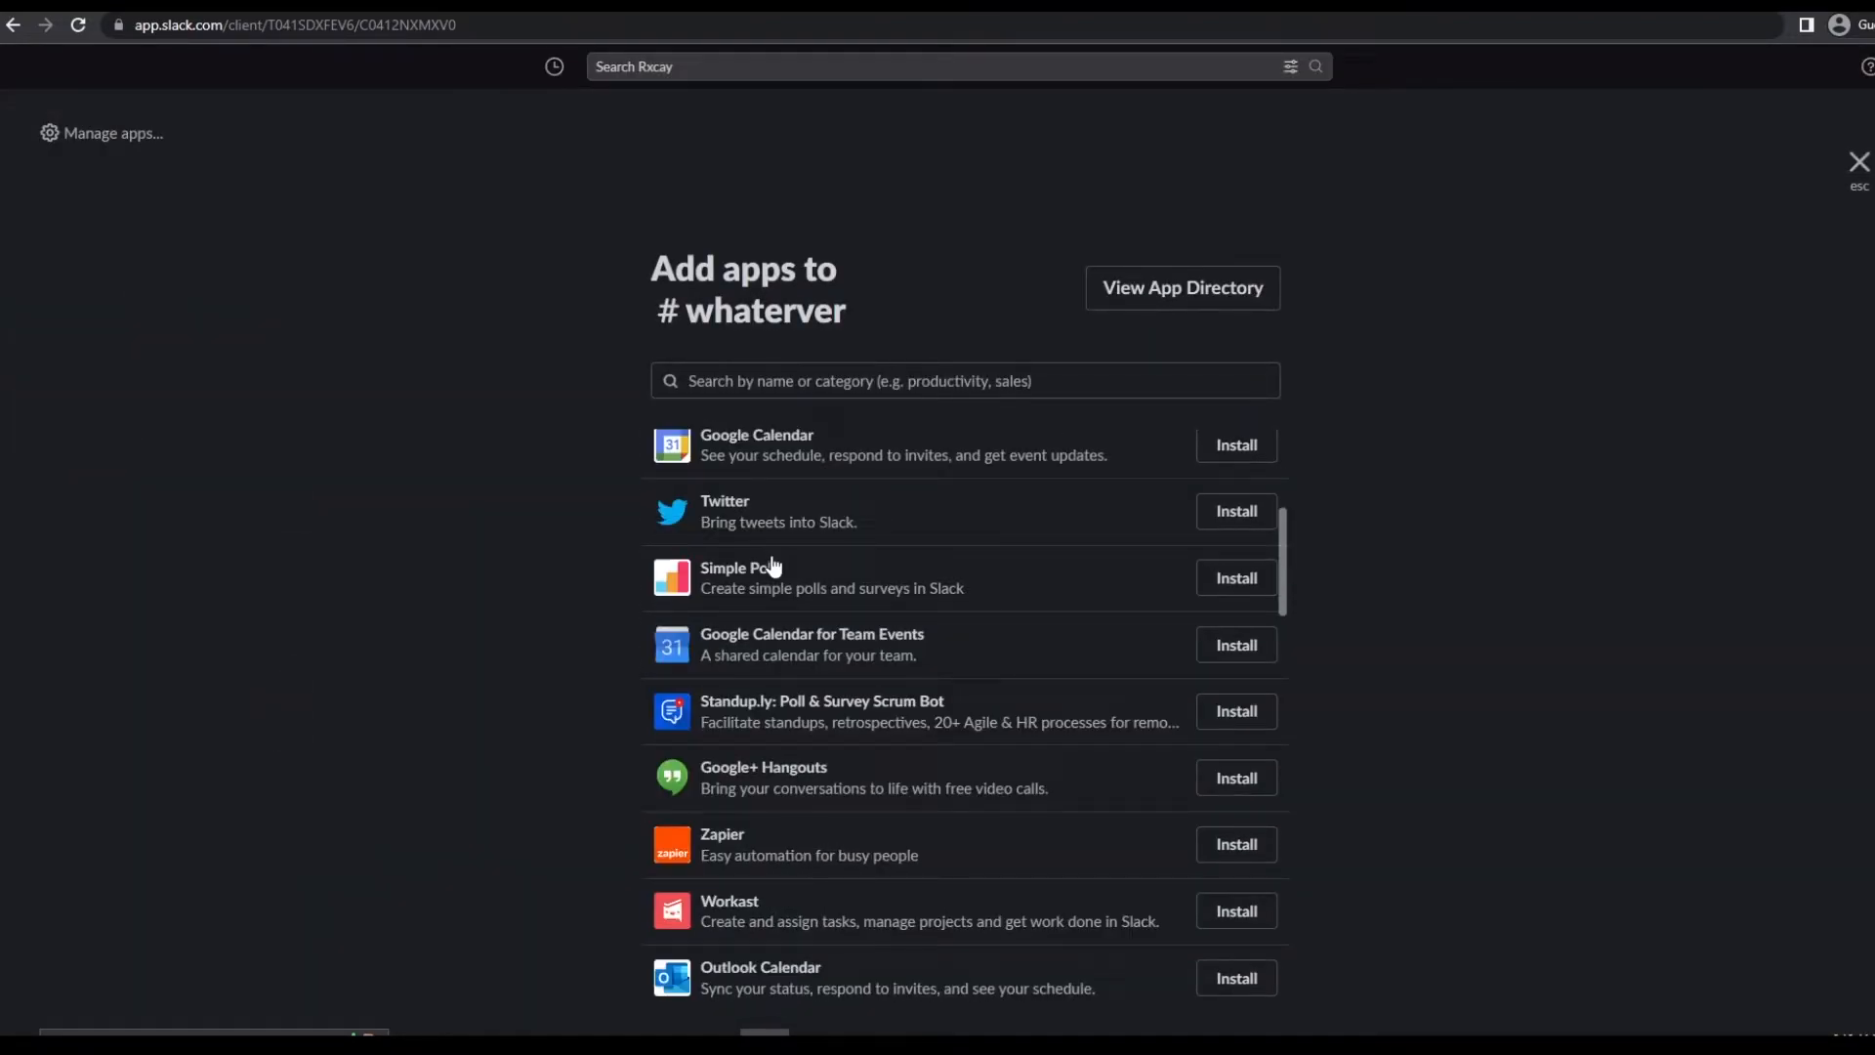
{"action": "scroll", "coordinate": [771, 567], "scroll_direction": "up", "scroll_amount": 3}
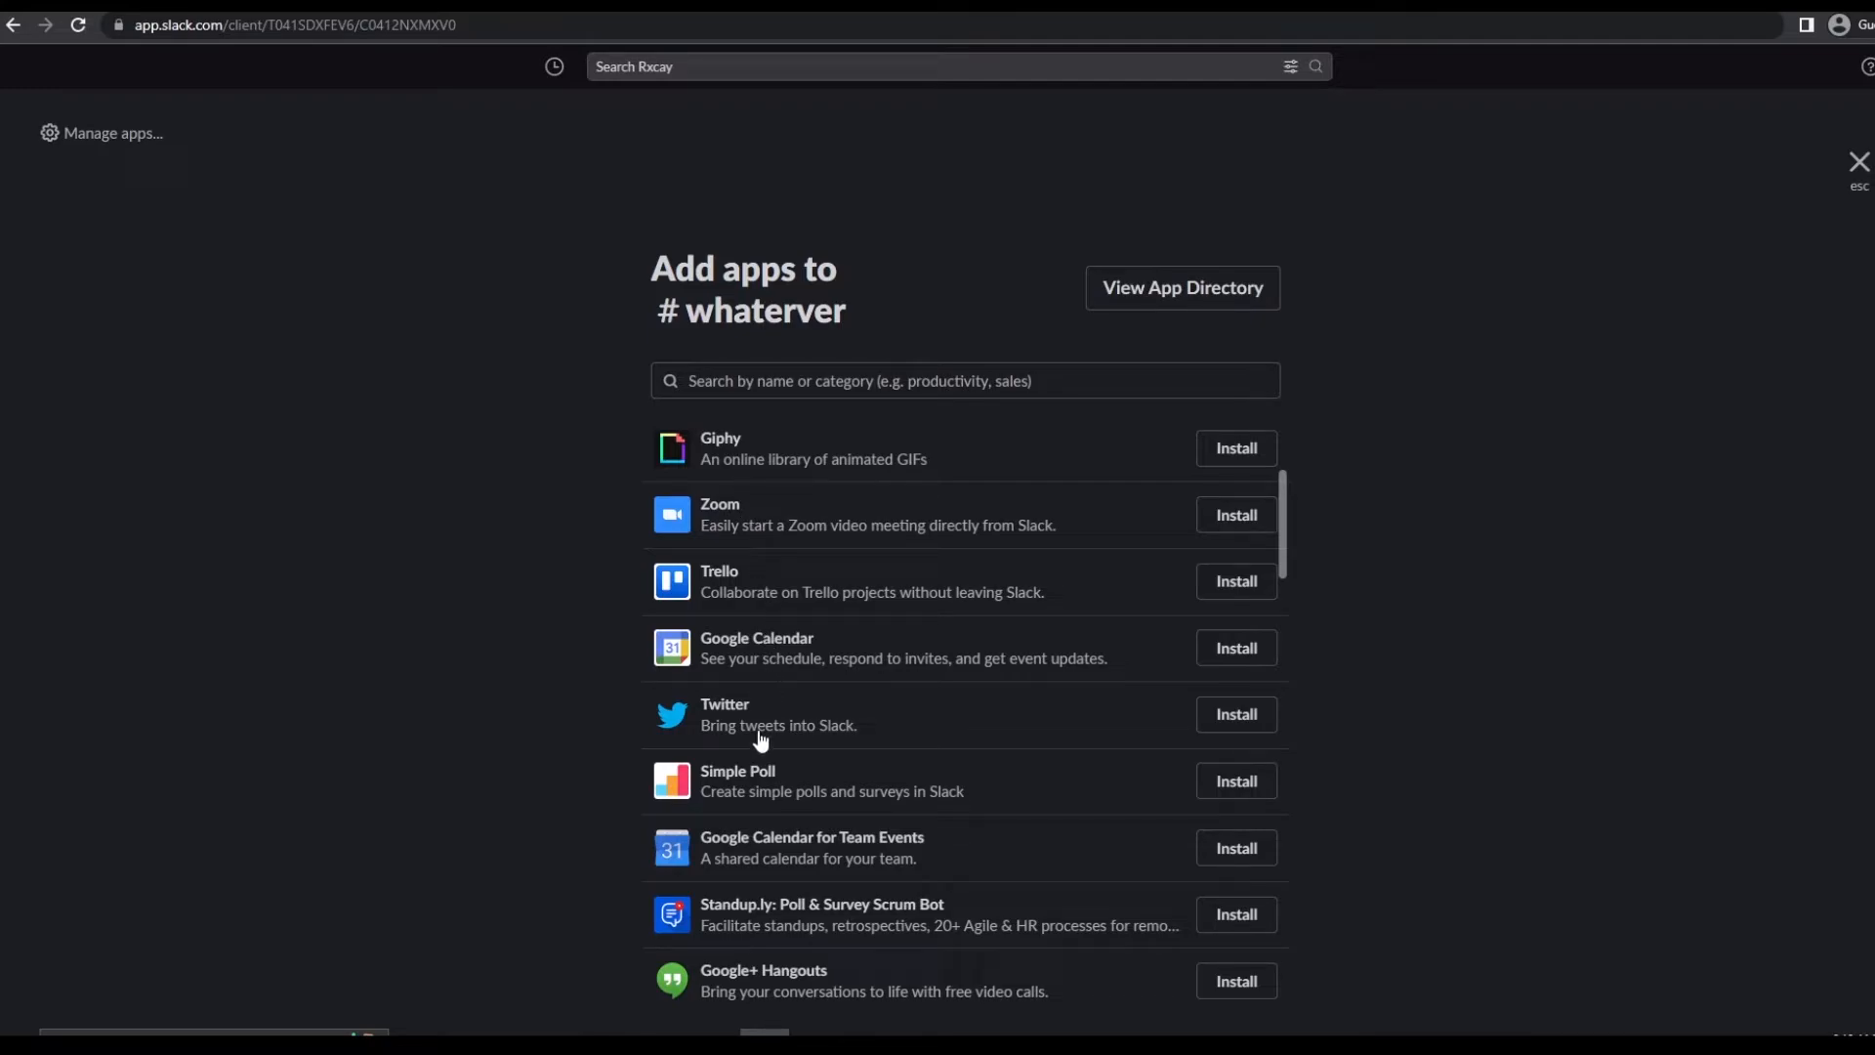
{"action": "scroll", "coordinate": [760, 748], "scroll_direction": "down", "scroll_amount": 2}
{"action": "scroll", "coordinate": [754, 762], "scroll_direction": "down", "scroll_amount": 3}
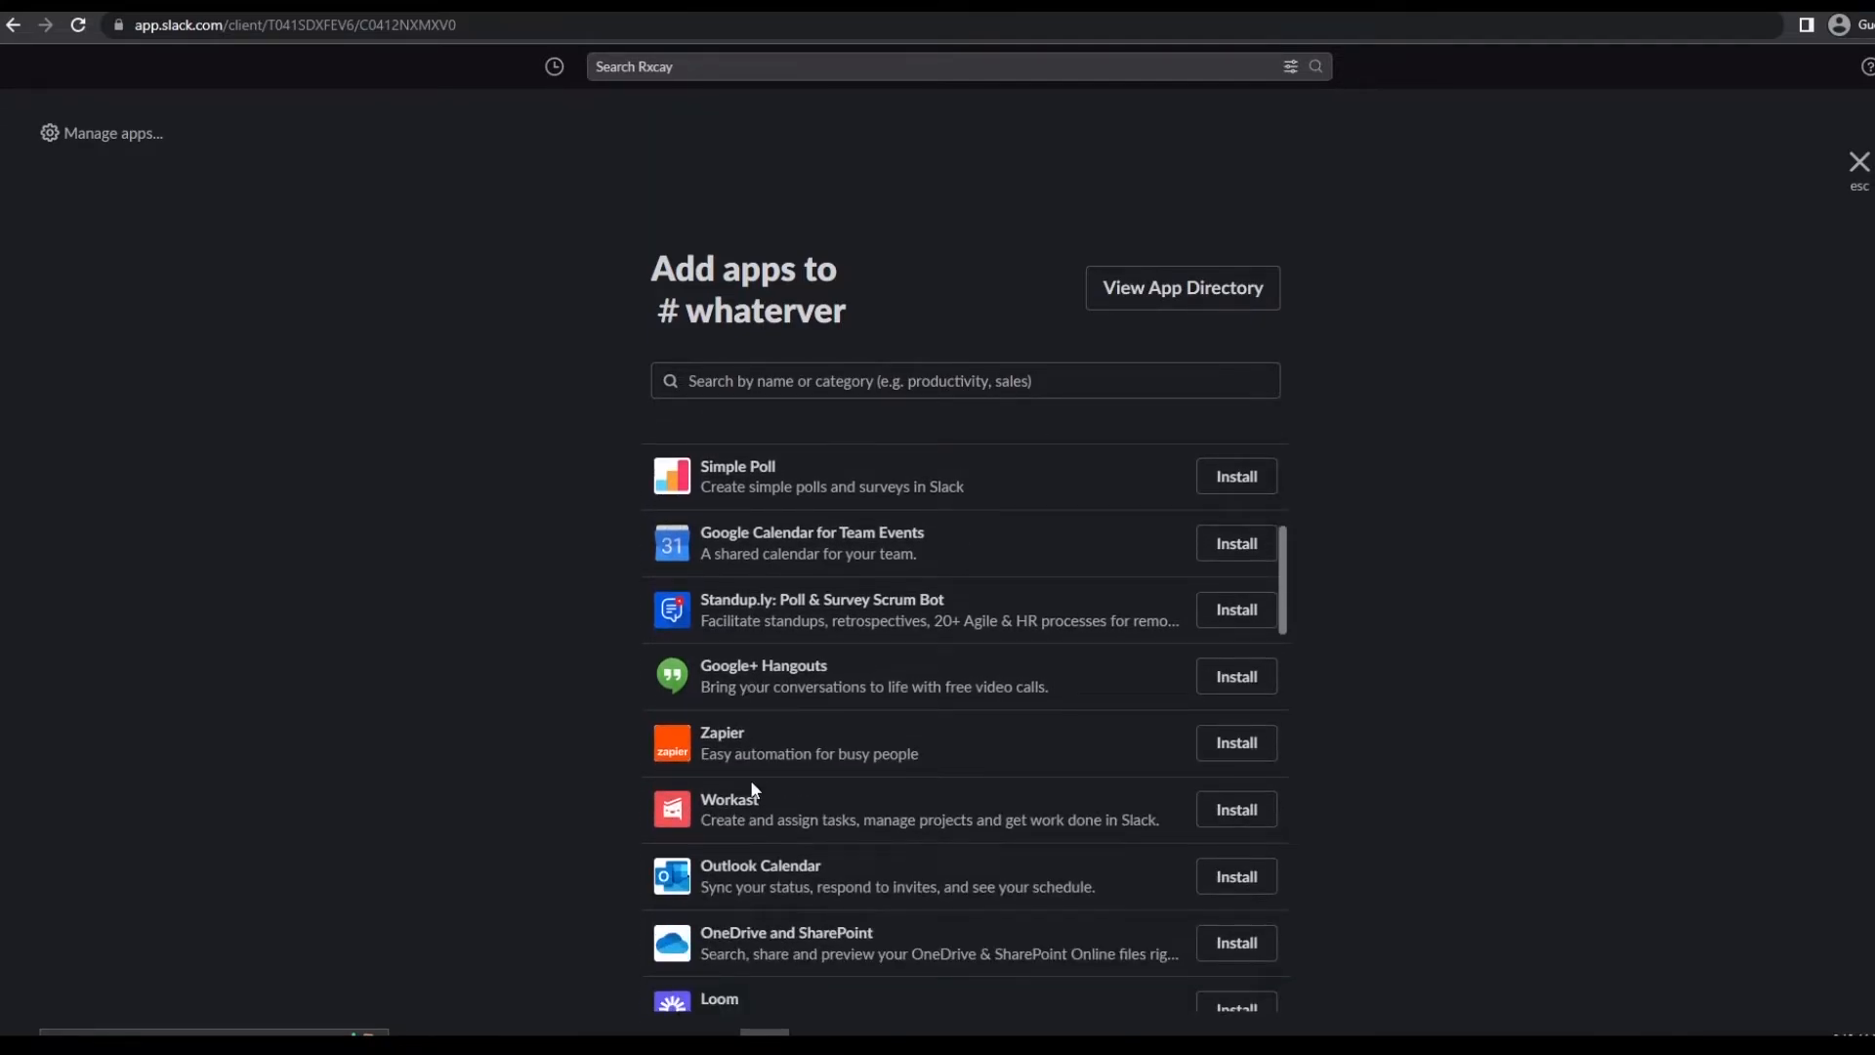
{"action": "scroll", "coordinate": [757, 767], "scroll_direction": "down", "scroll_amount": 5}
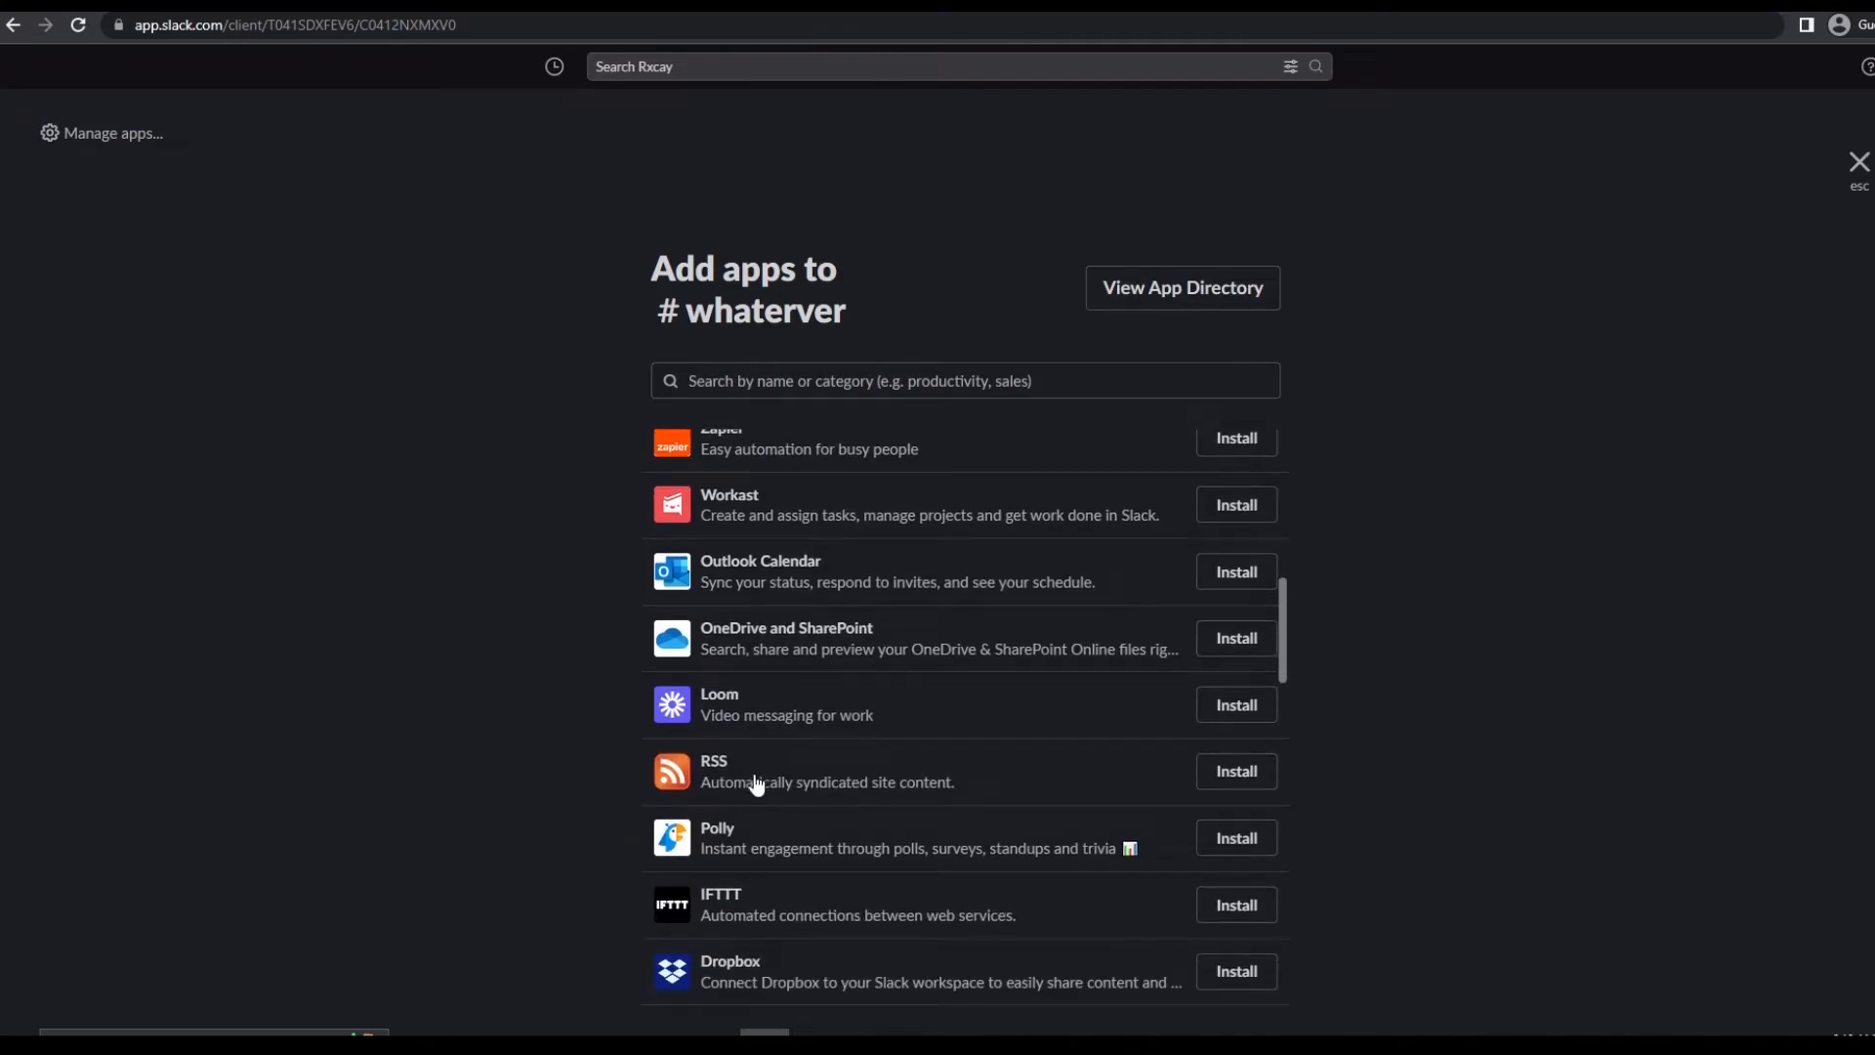
{"action": "scroll", "coordinate": [779, 846], "scroll_direction": "down", "scroll_amount": 3}
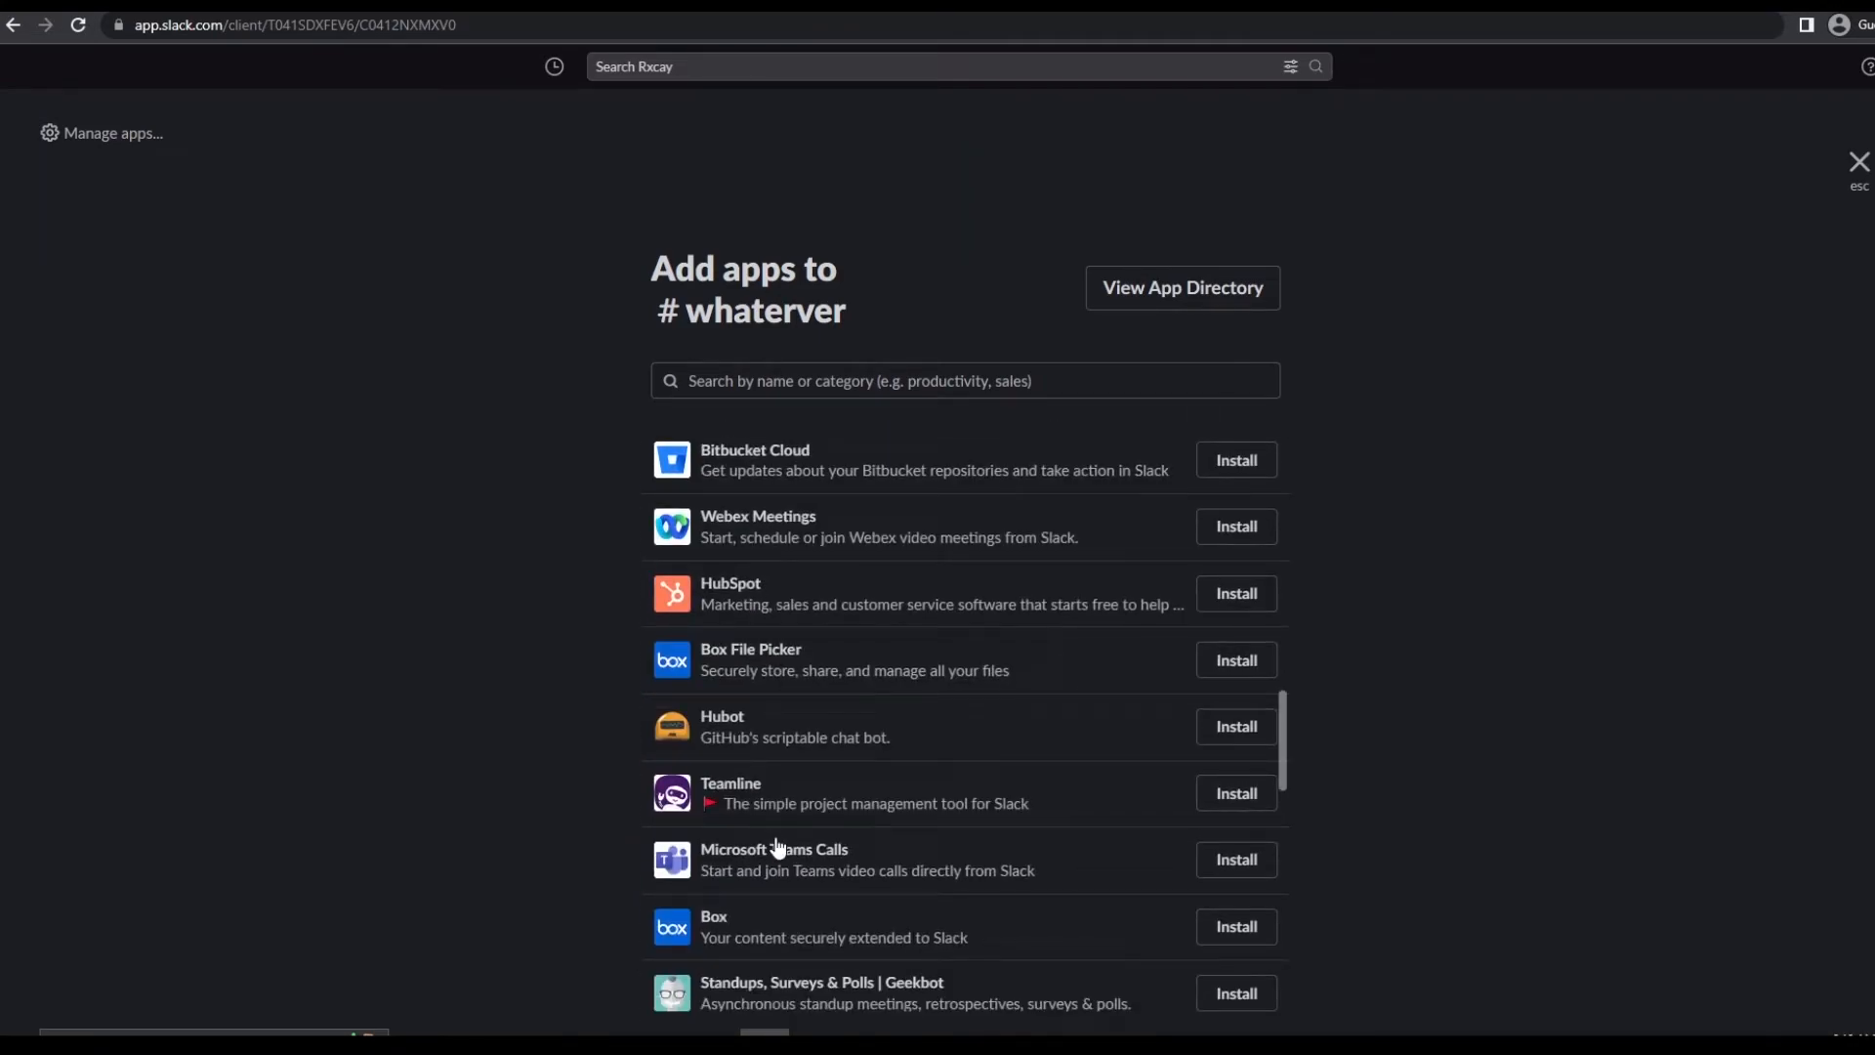
{"action": "scroll", "coordinate": [778, 846], "scroll_direction": "down", "scroll_amount": 6}
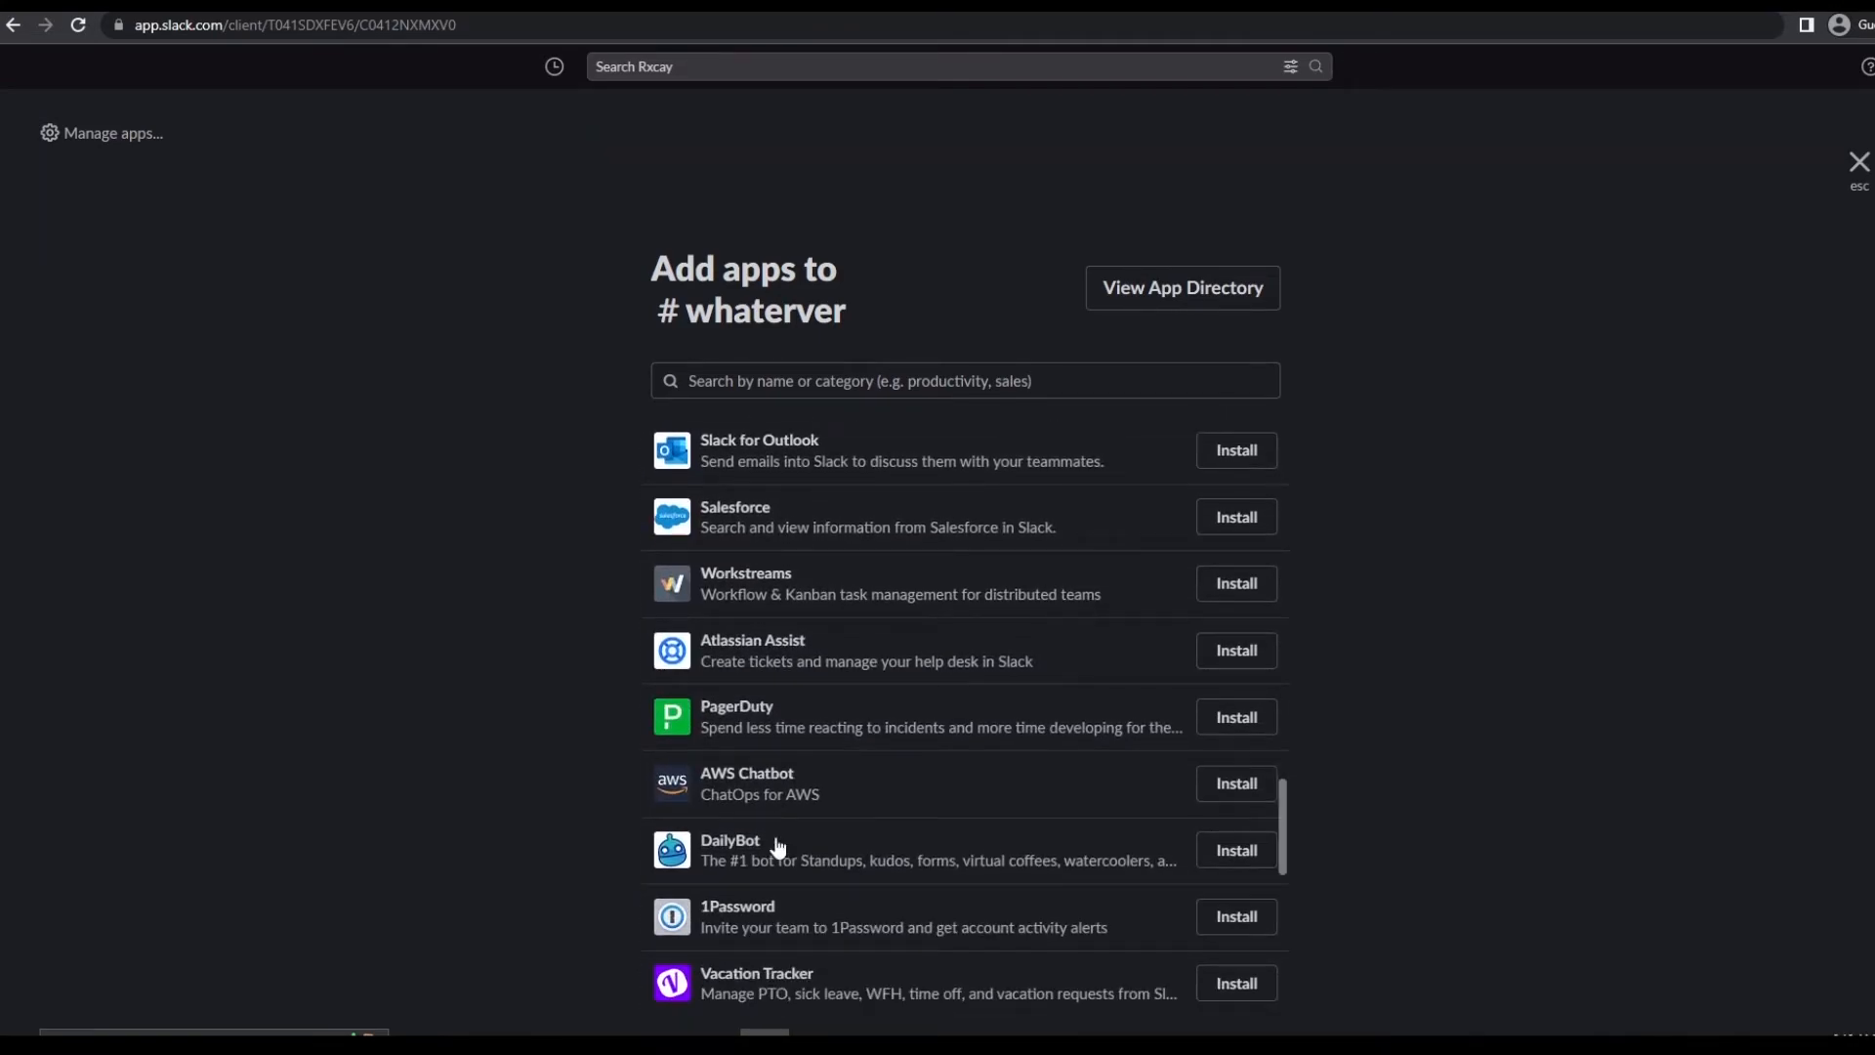
{"action": "left_click", "coordinate": [1859, 162]}
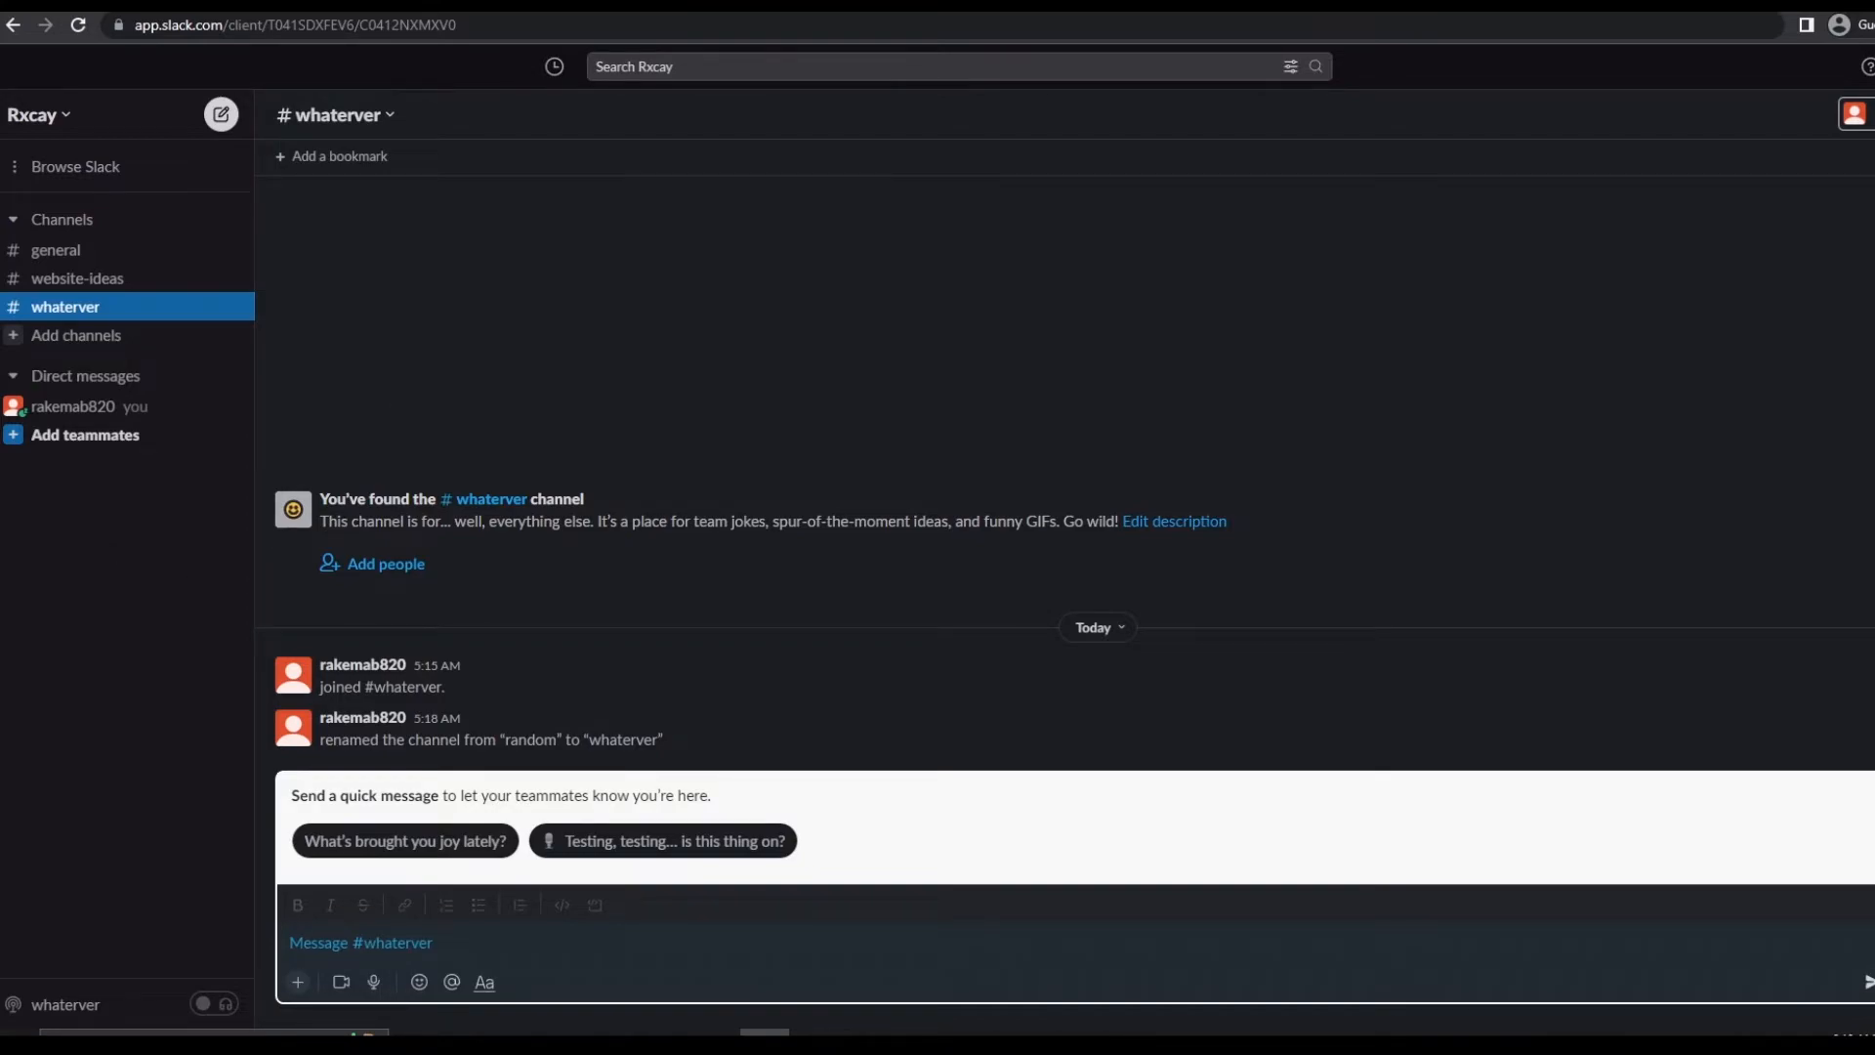
- Invite four people to the Rxcay workspace by their e-mail addresses and close the invitation summary
{"action": "key", "text": "ctrl+t"}
{"action": "type", "text": "temp"}
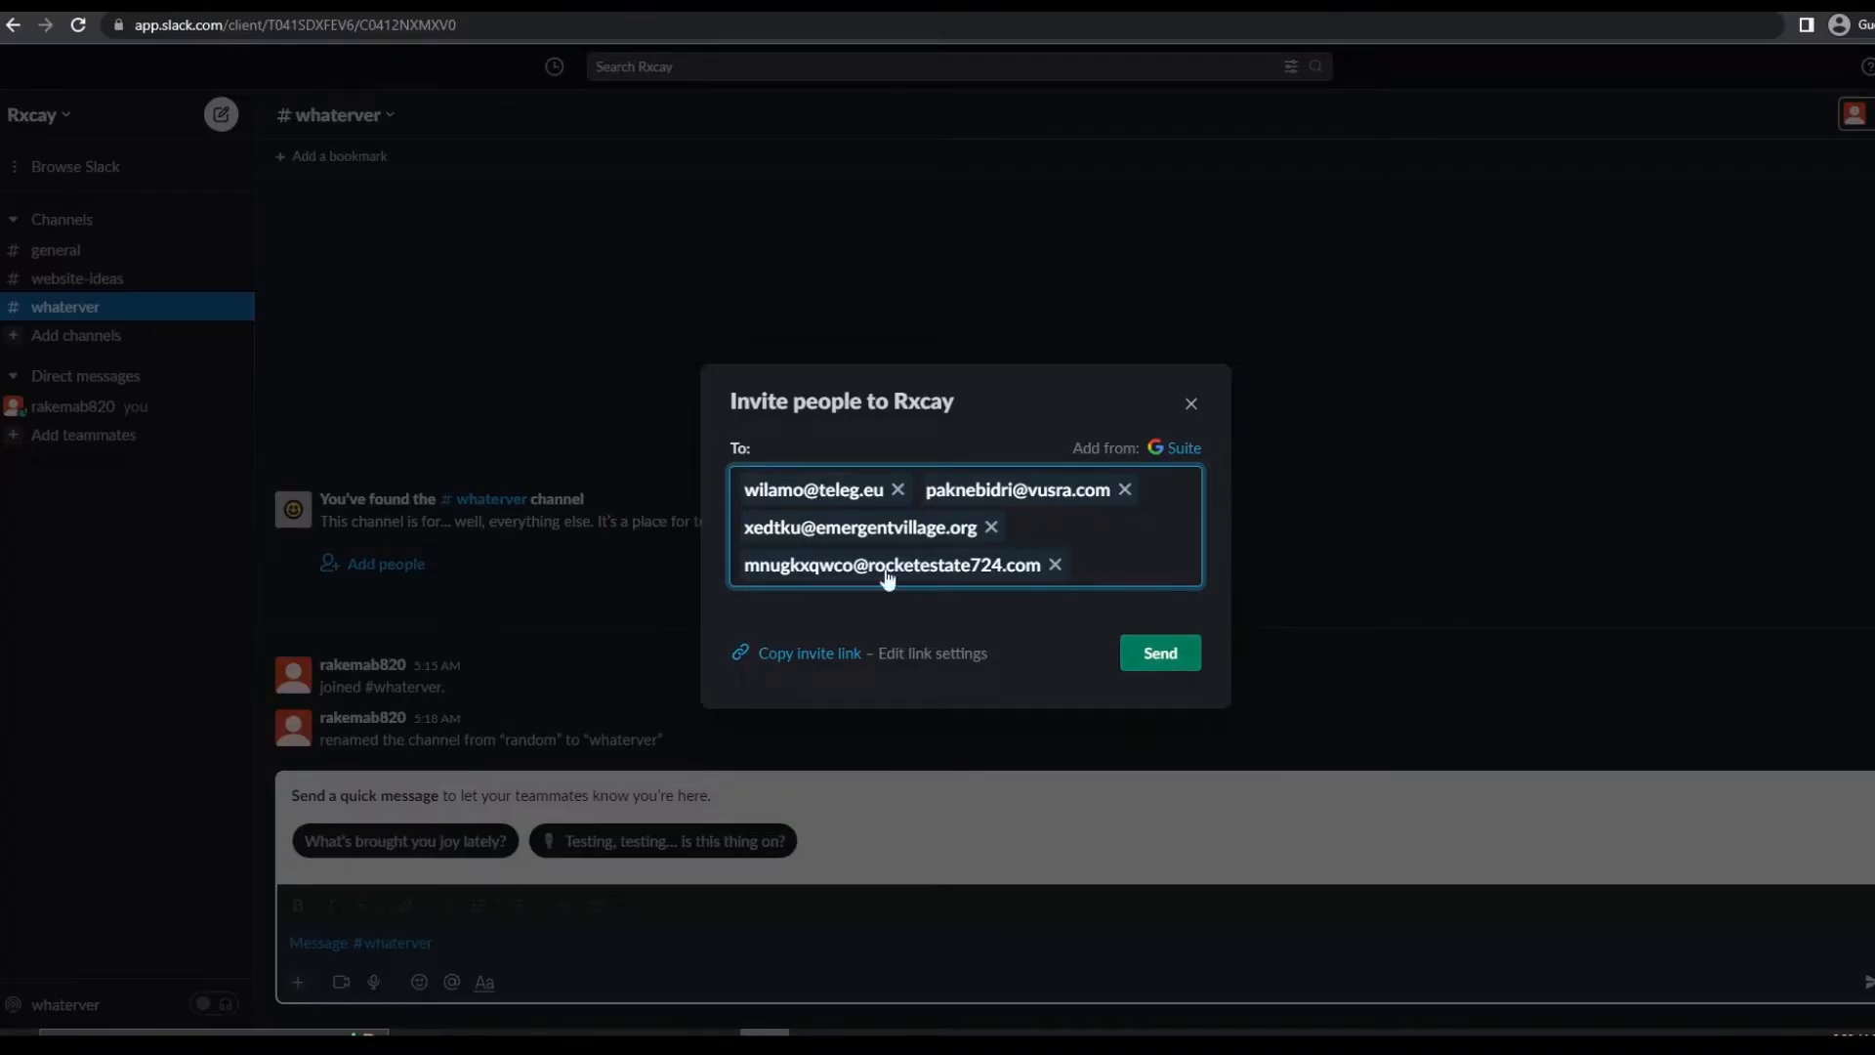
{"action": "left_click", "coordinate": [1169, 648]}
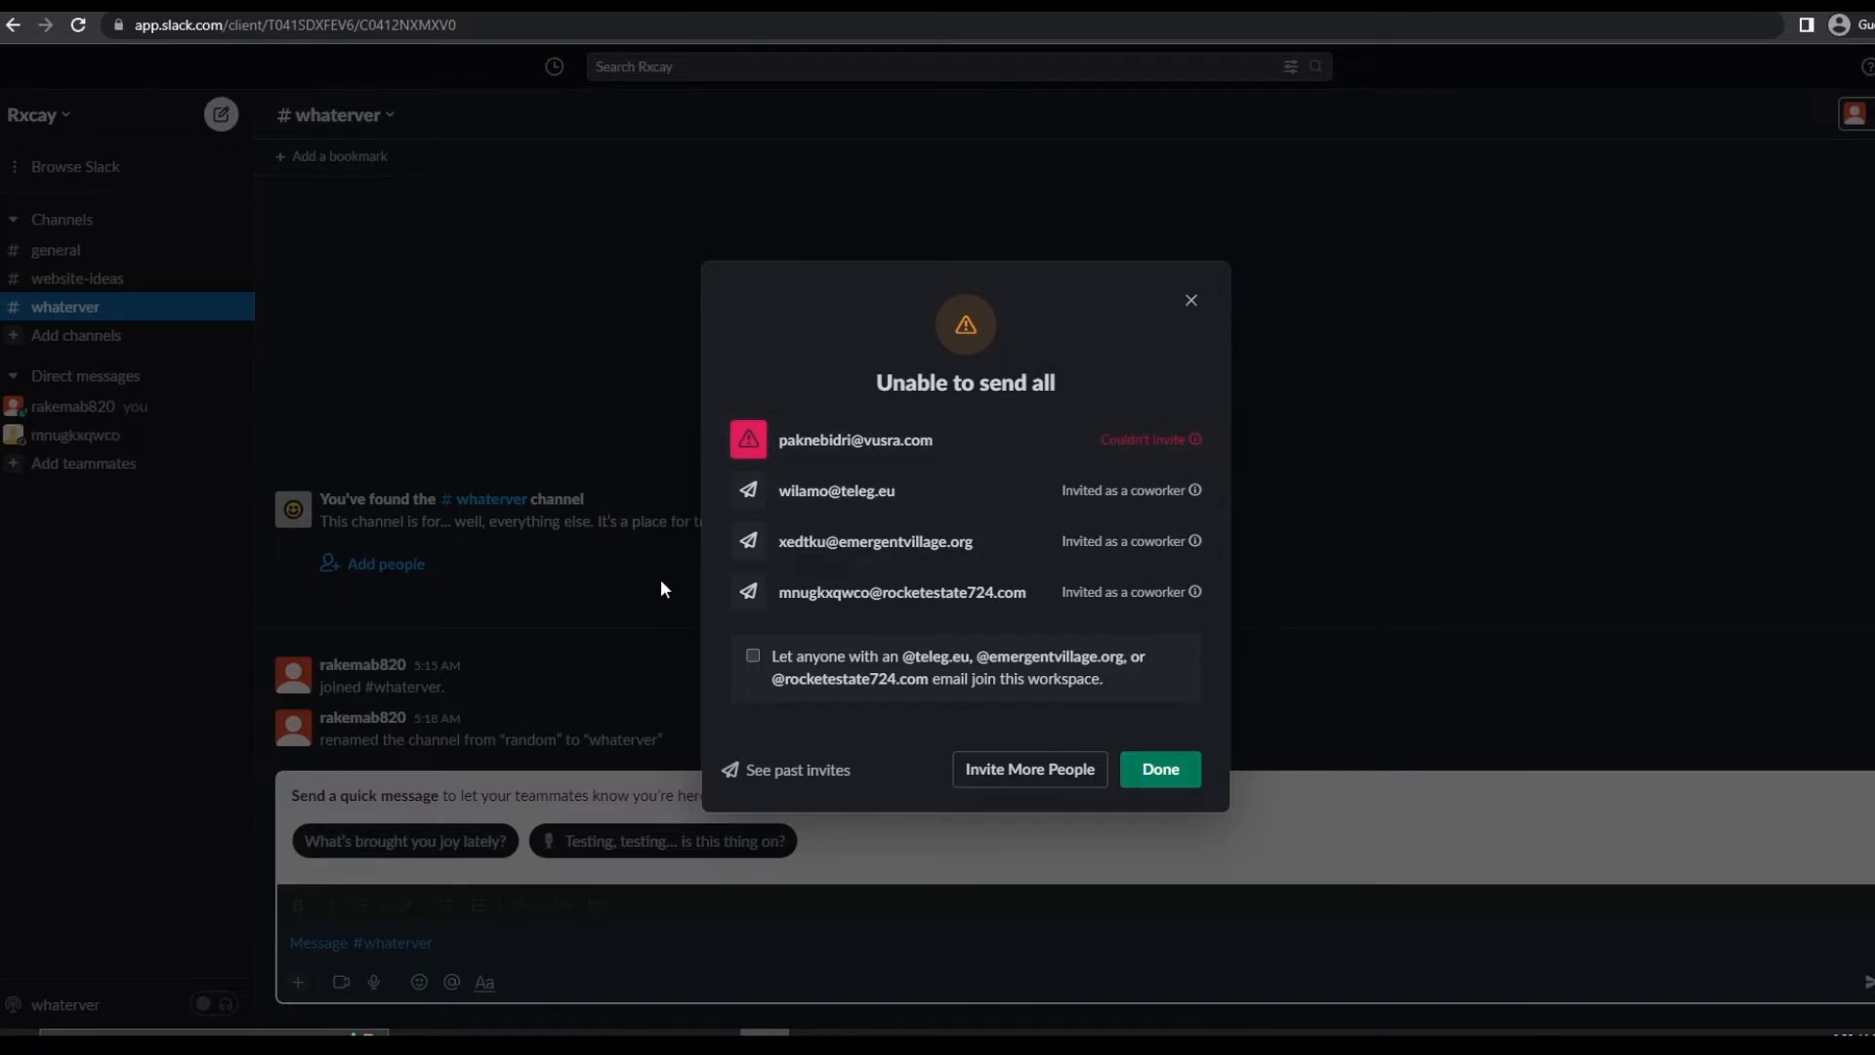
{"action": "left_click", "coordinate": [1190, 303]}
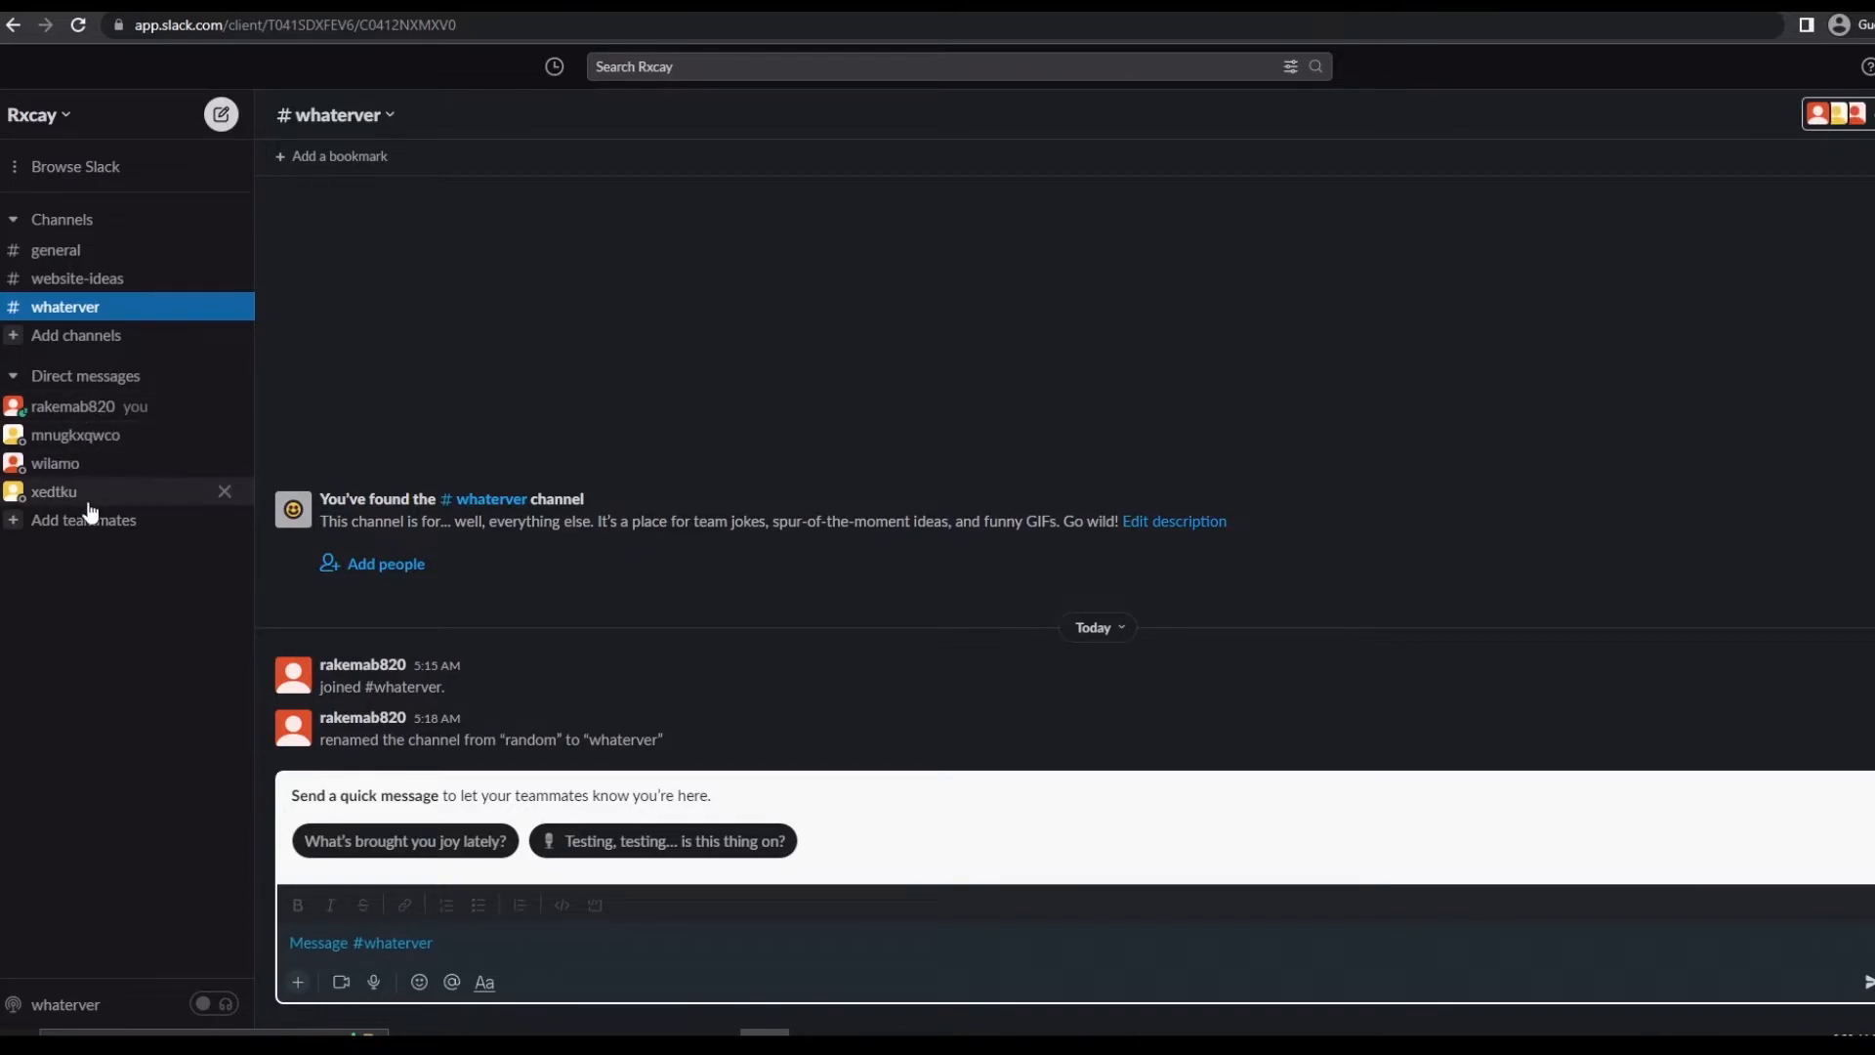
- View the direct message conversations with the three newly invited teammates
{"action": "left_click", "coordinate": [75, 437]}
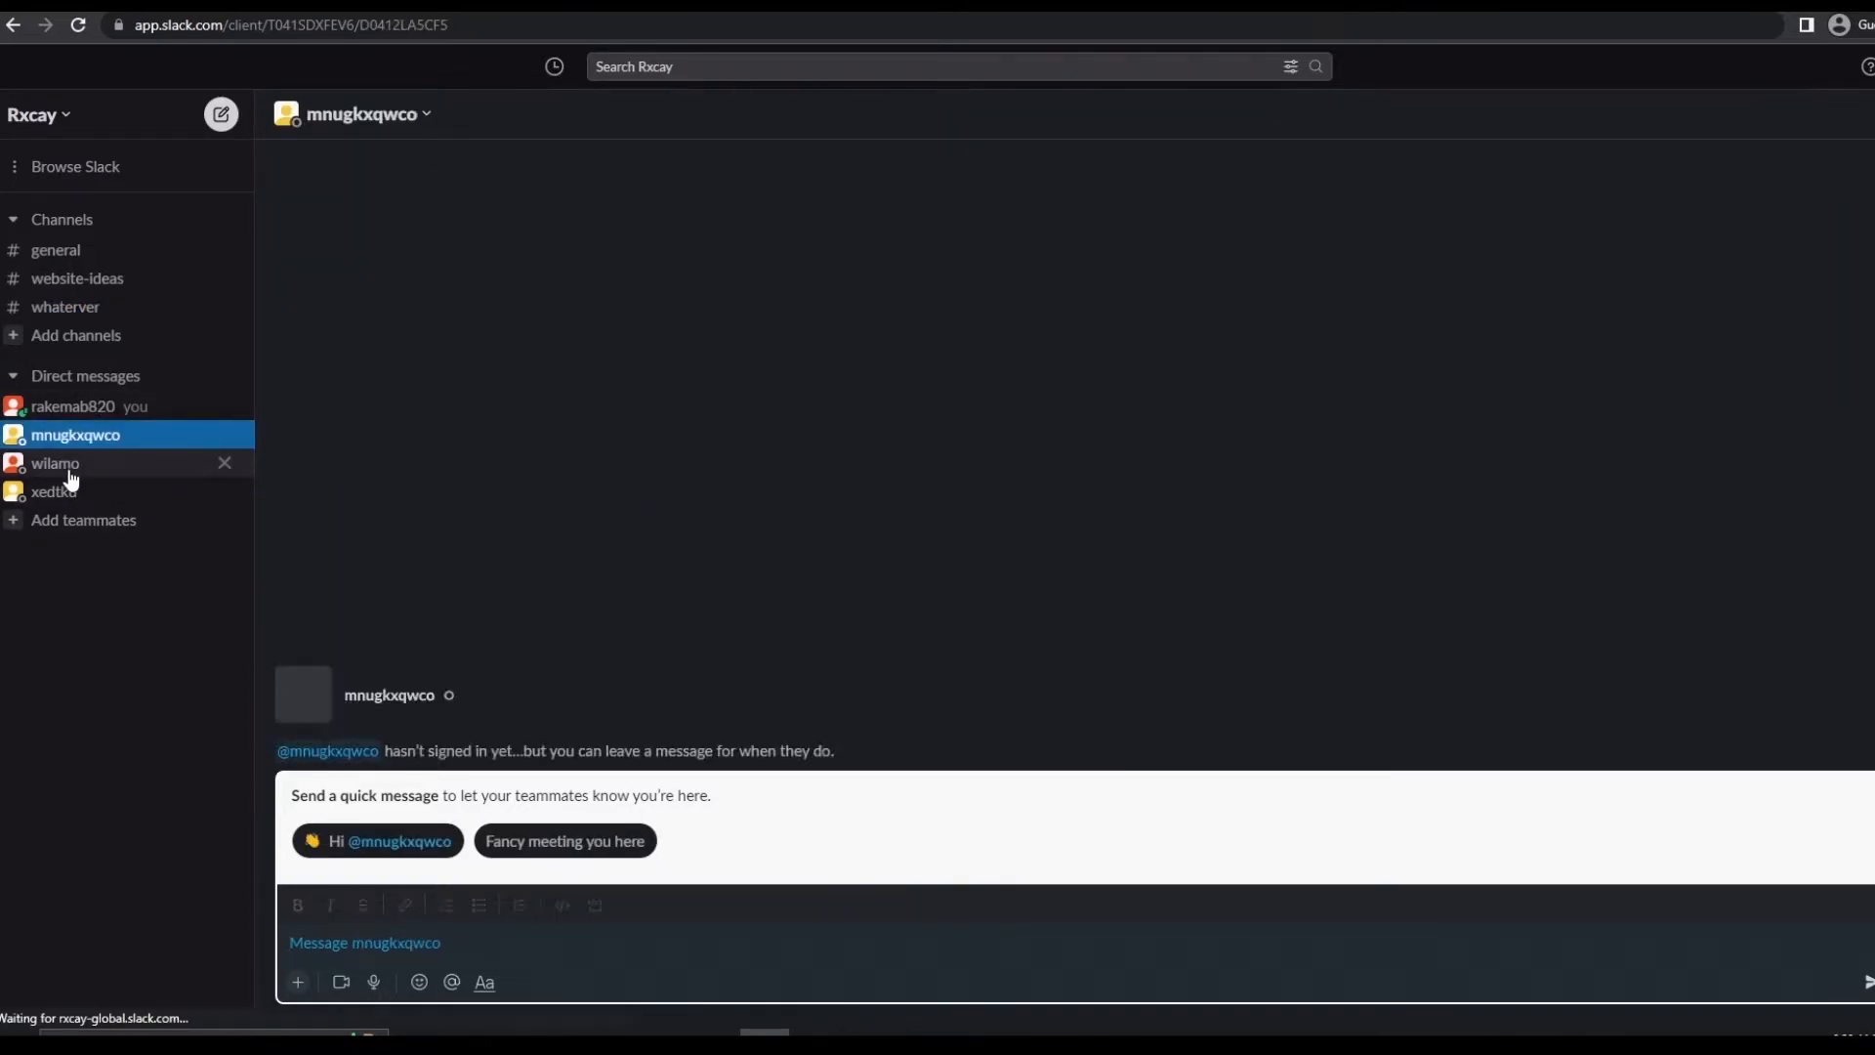
{"action": "left_click", "coordinate": [69, 466]}
{"action": "left_click", "coordinate": [65, 495]}
{"action": "left_click", "coordinate": [54, 222]}
{"action": "left_click", "coordinate": [53, 223]}
- Try to add one of the invited teammates to the general channel and leave the dialog
{"action": "left_click", "coordinate": [55, 256]}
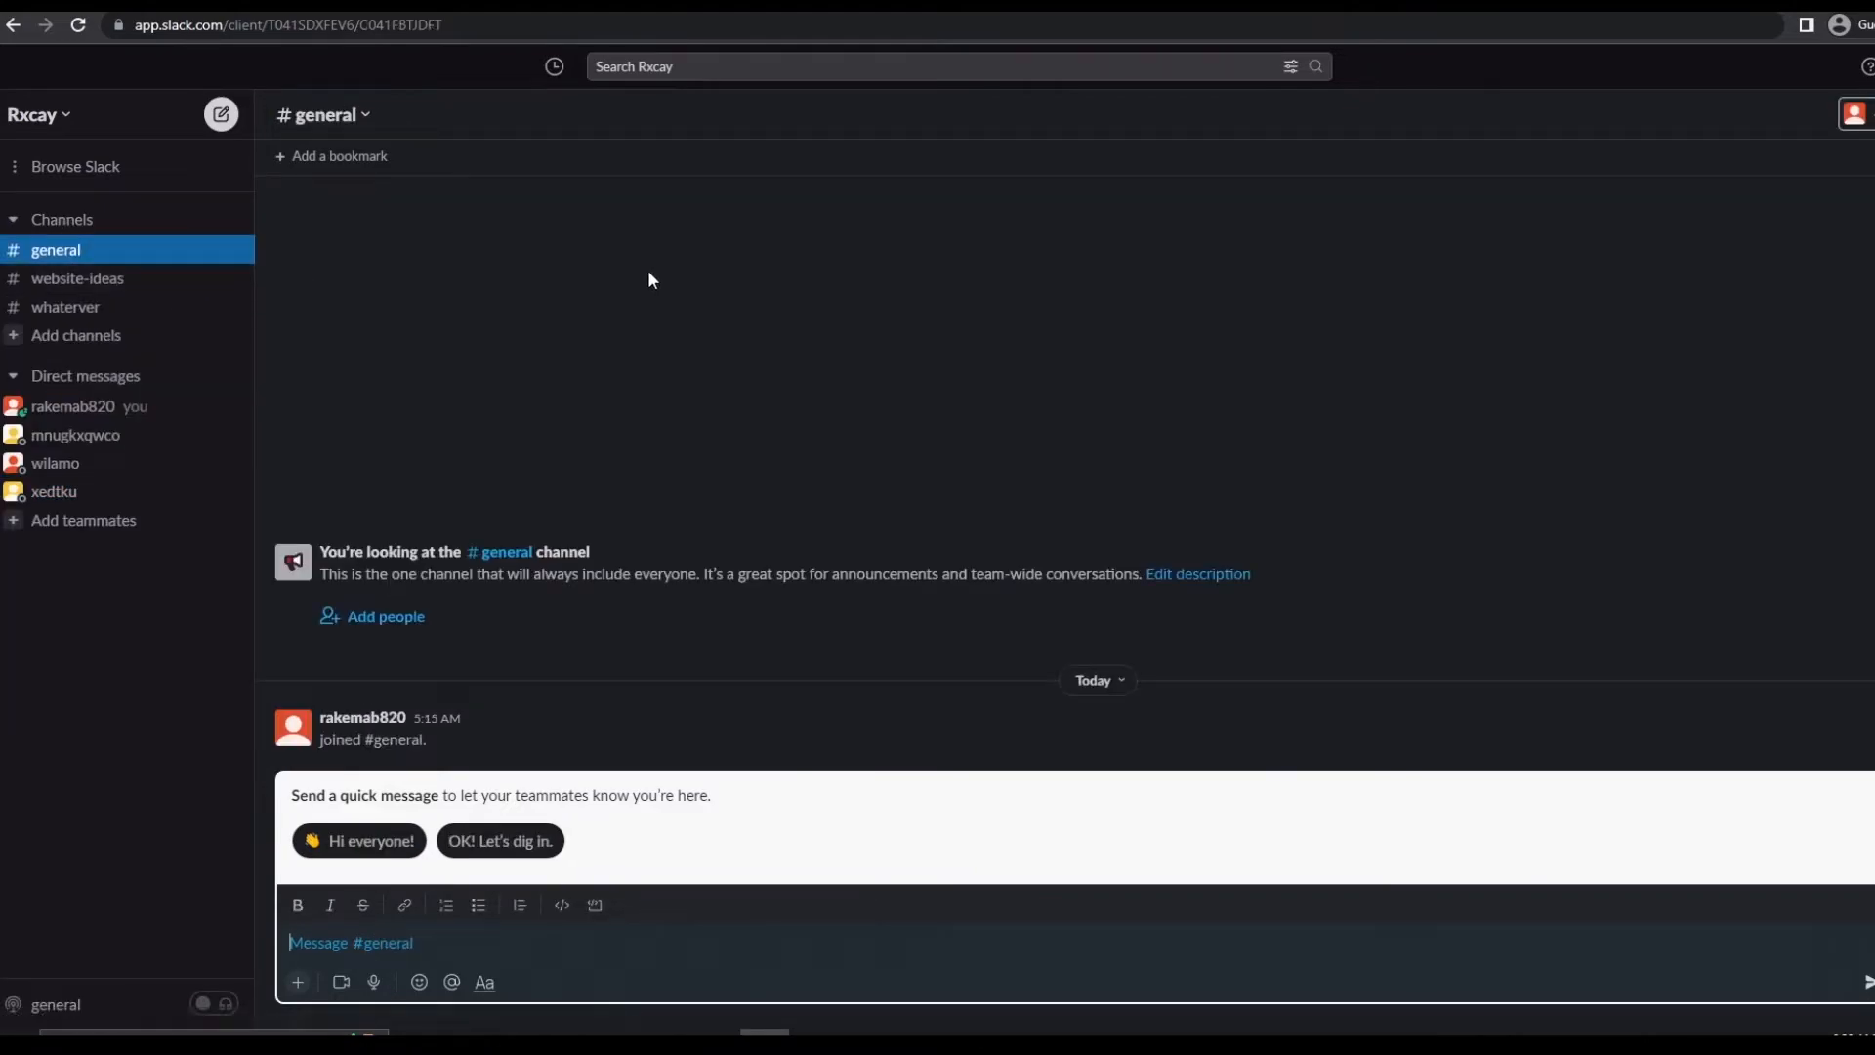
{"action": "left_click", "coordinate": [349, 619]}
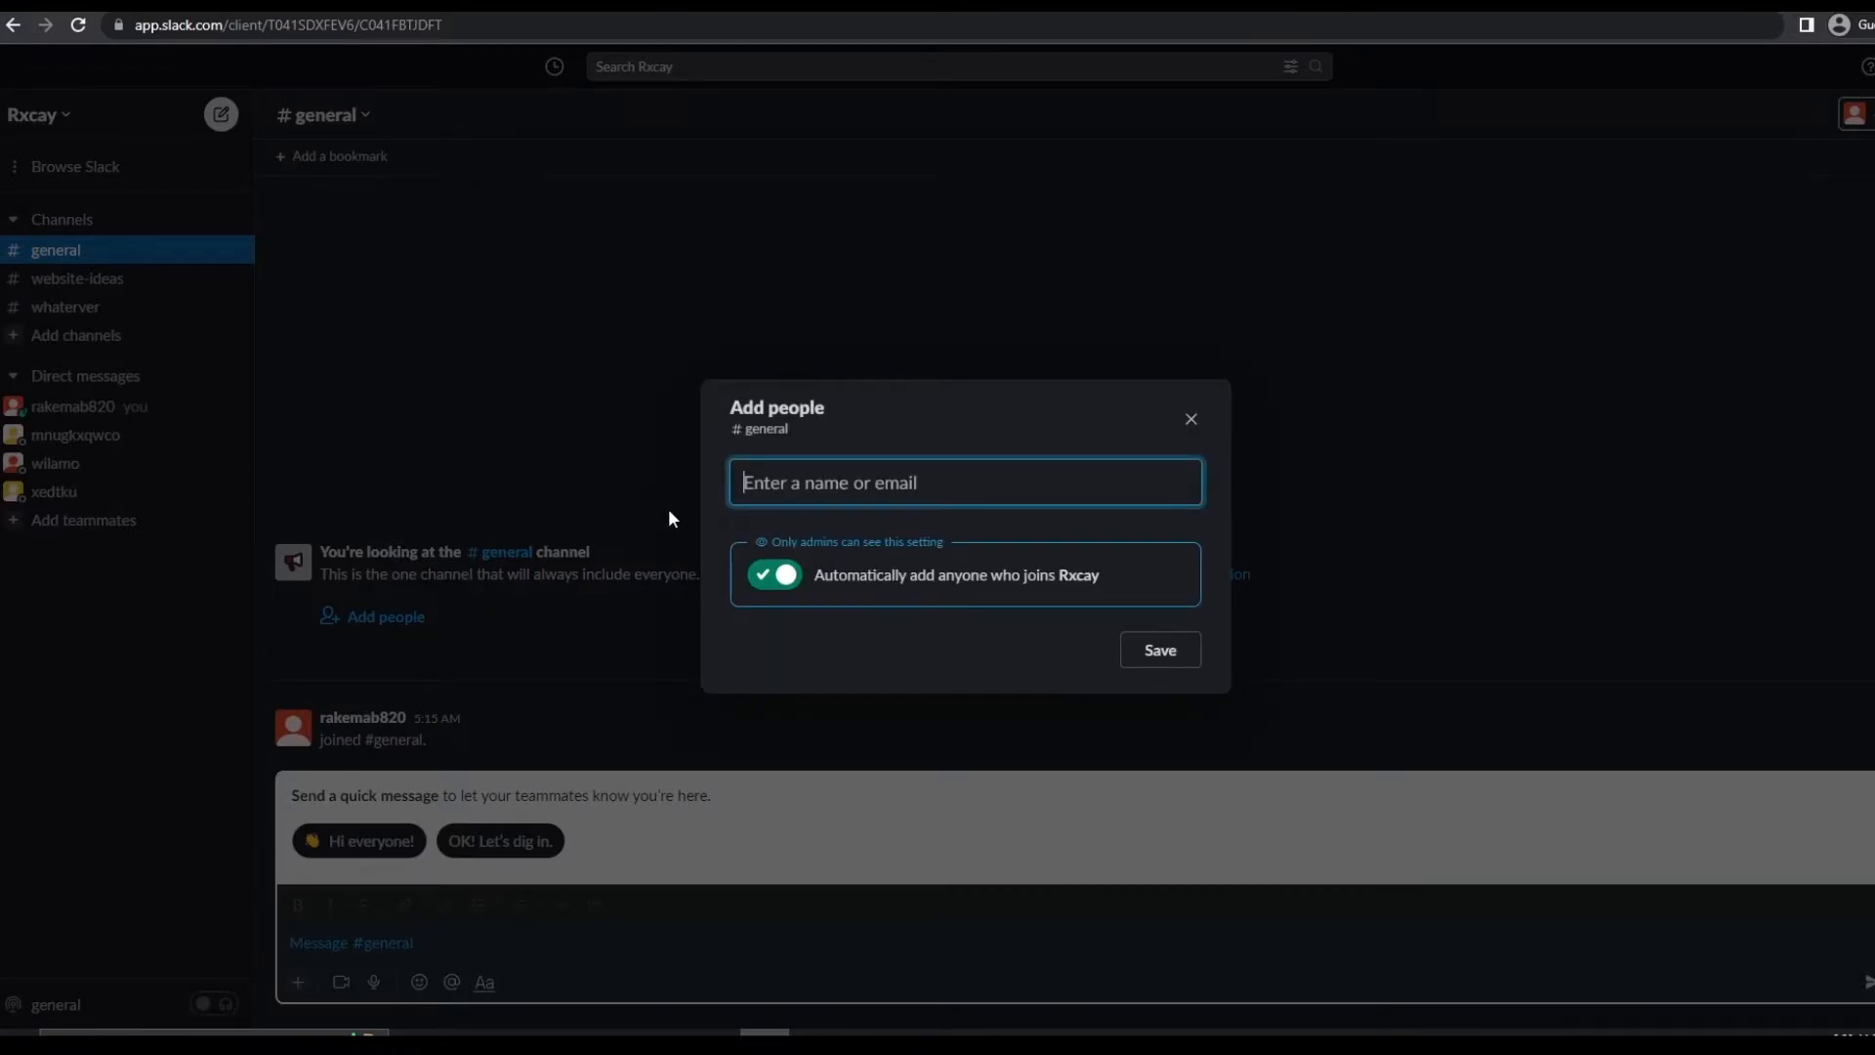
{"action": "type", "text": "x"}
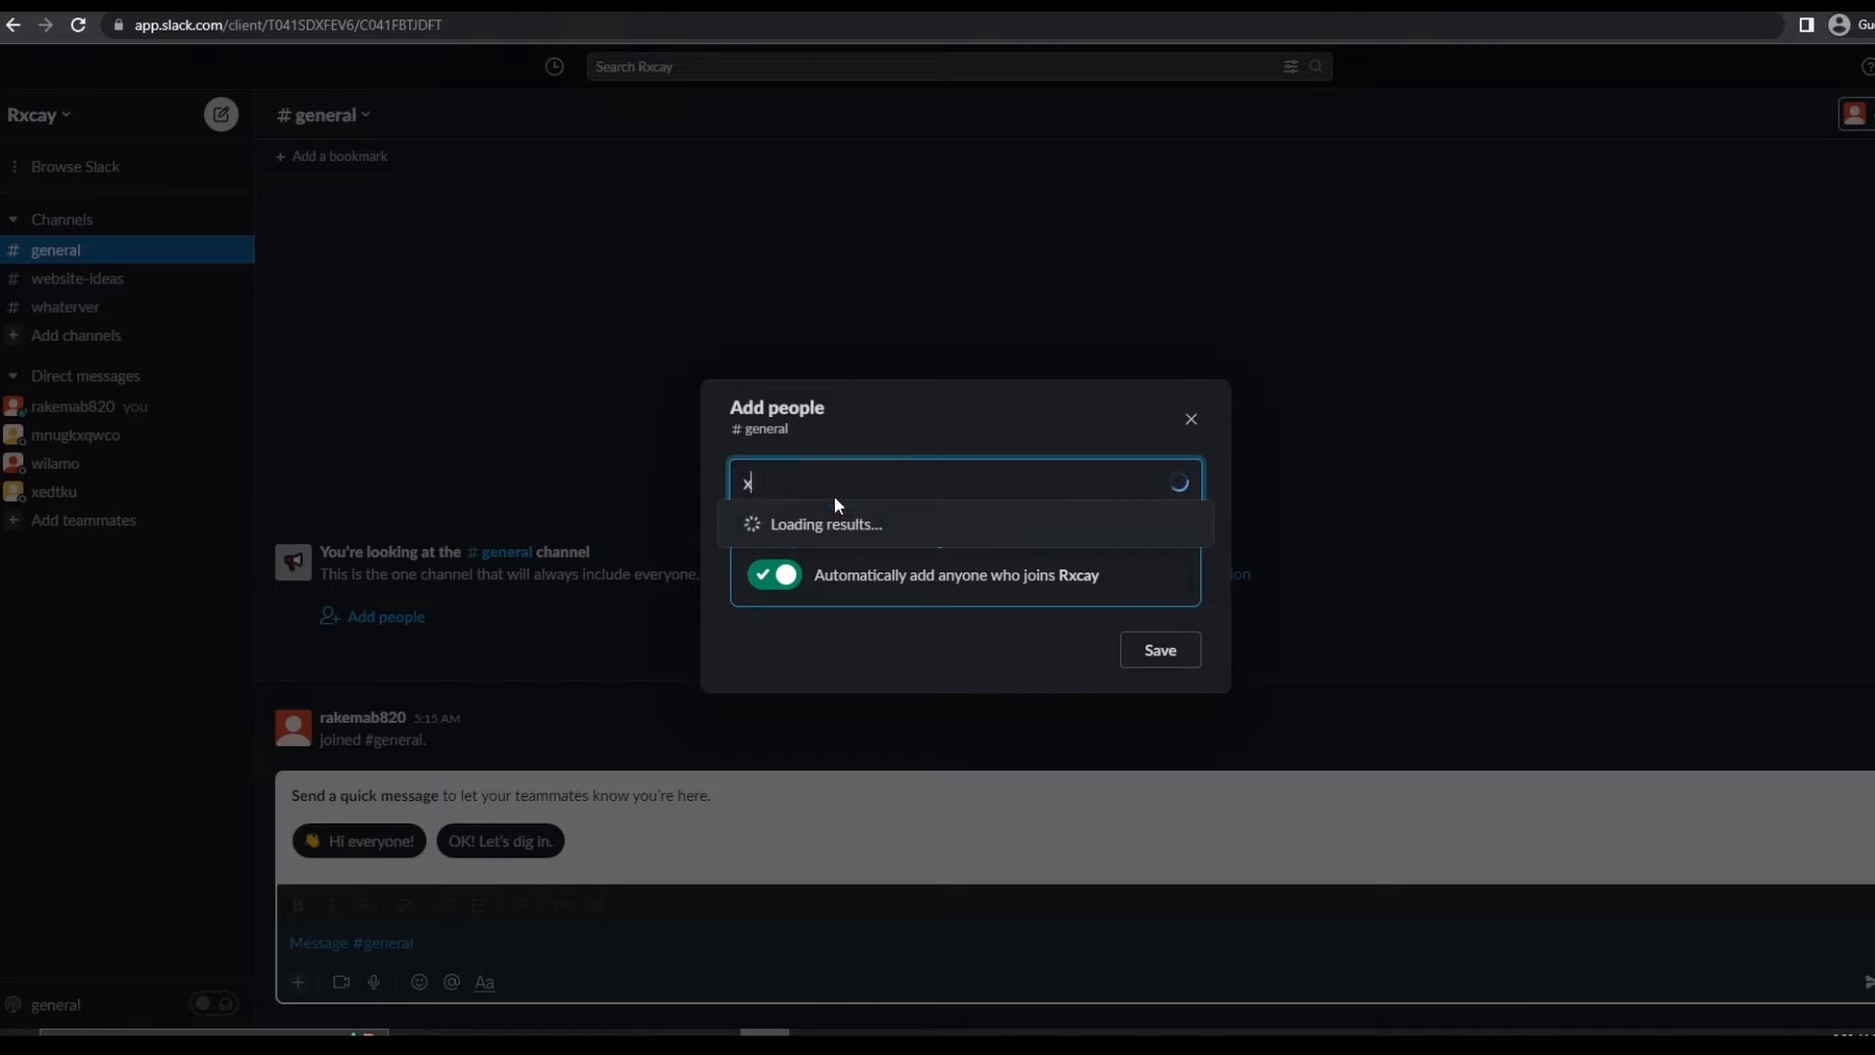
{"action": "left_click", "coordinate": [796, 527]}
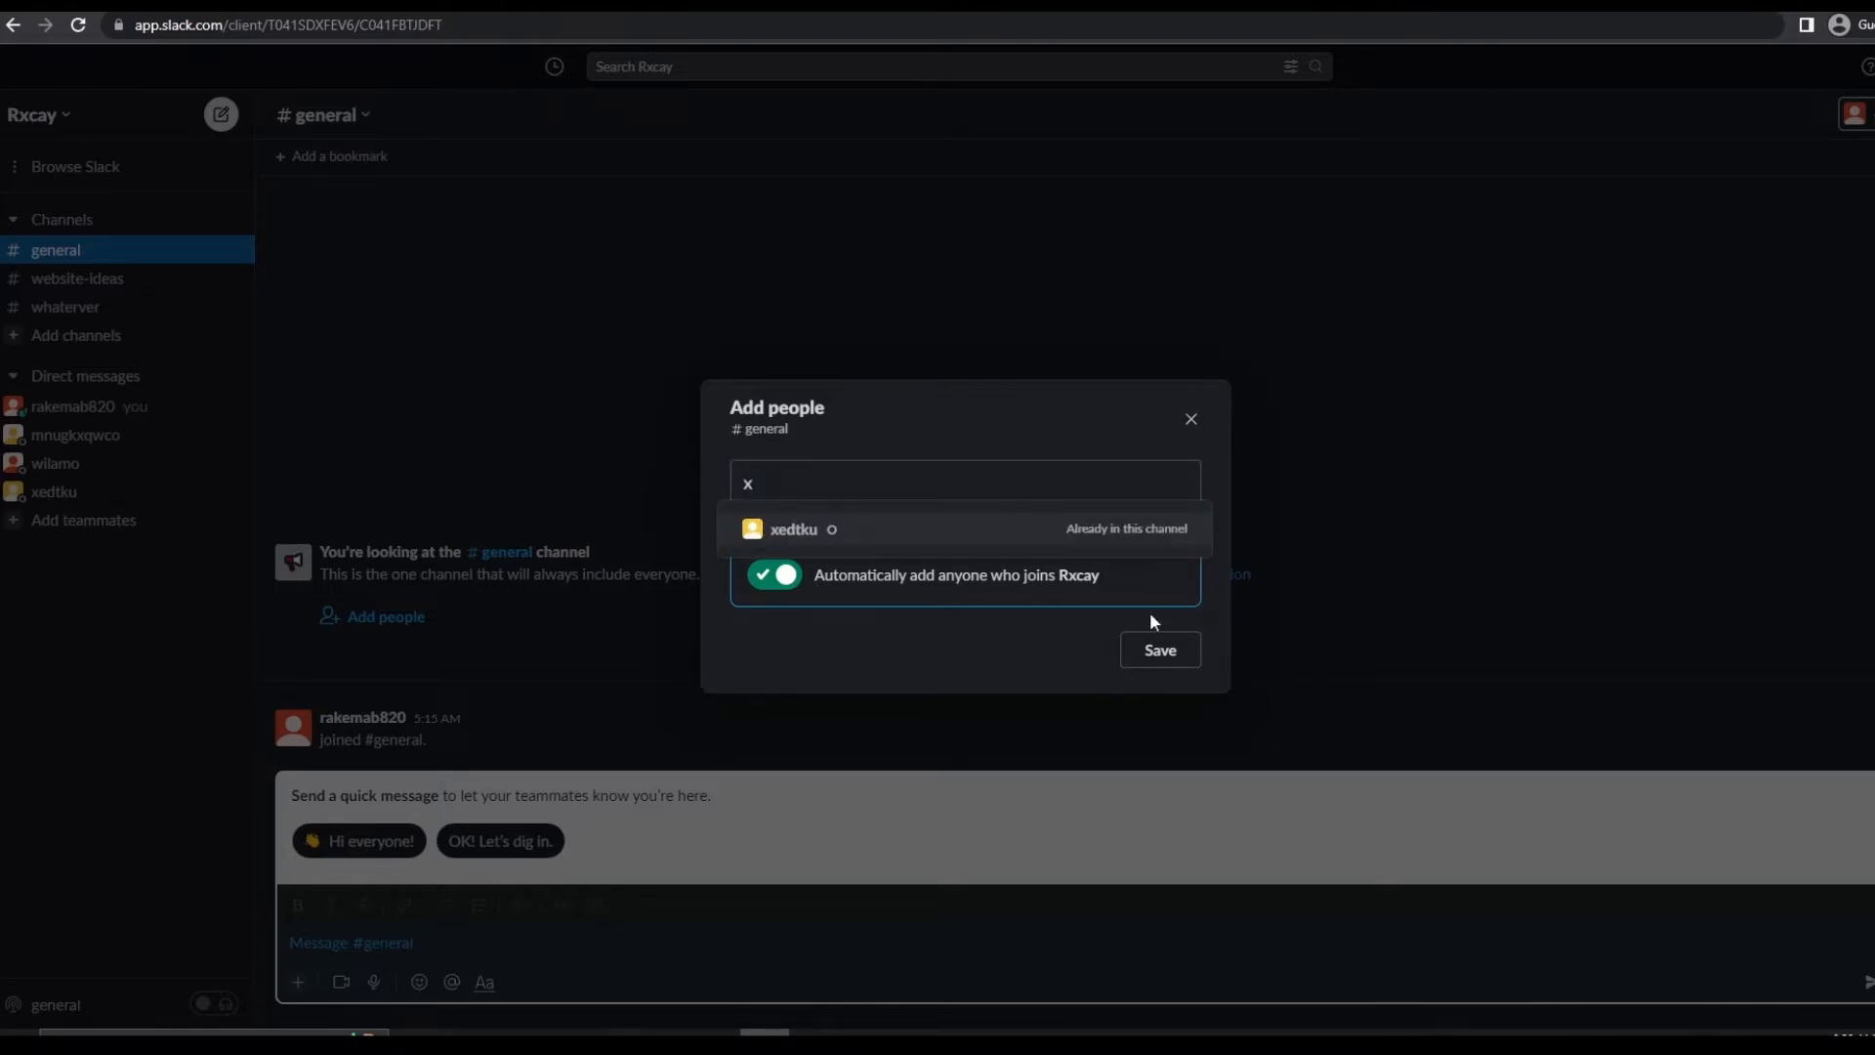
{"action": "left_click", "coordinate": [1191, 418]}
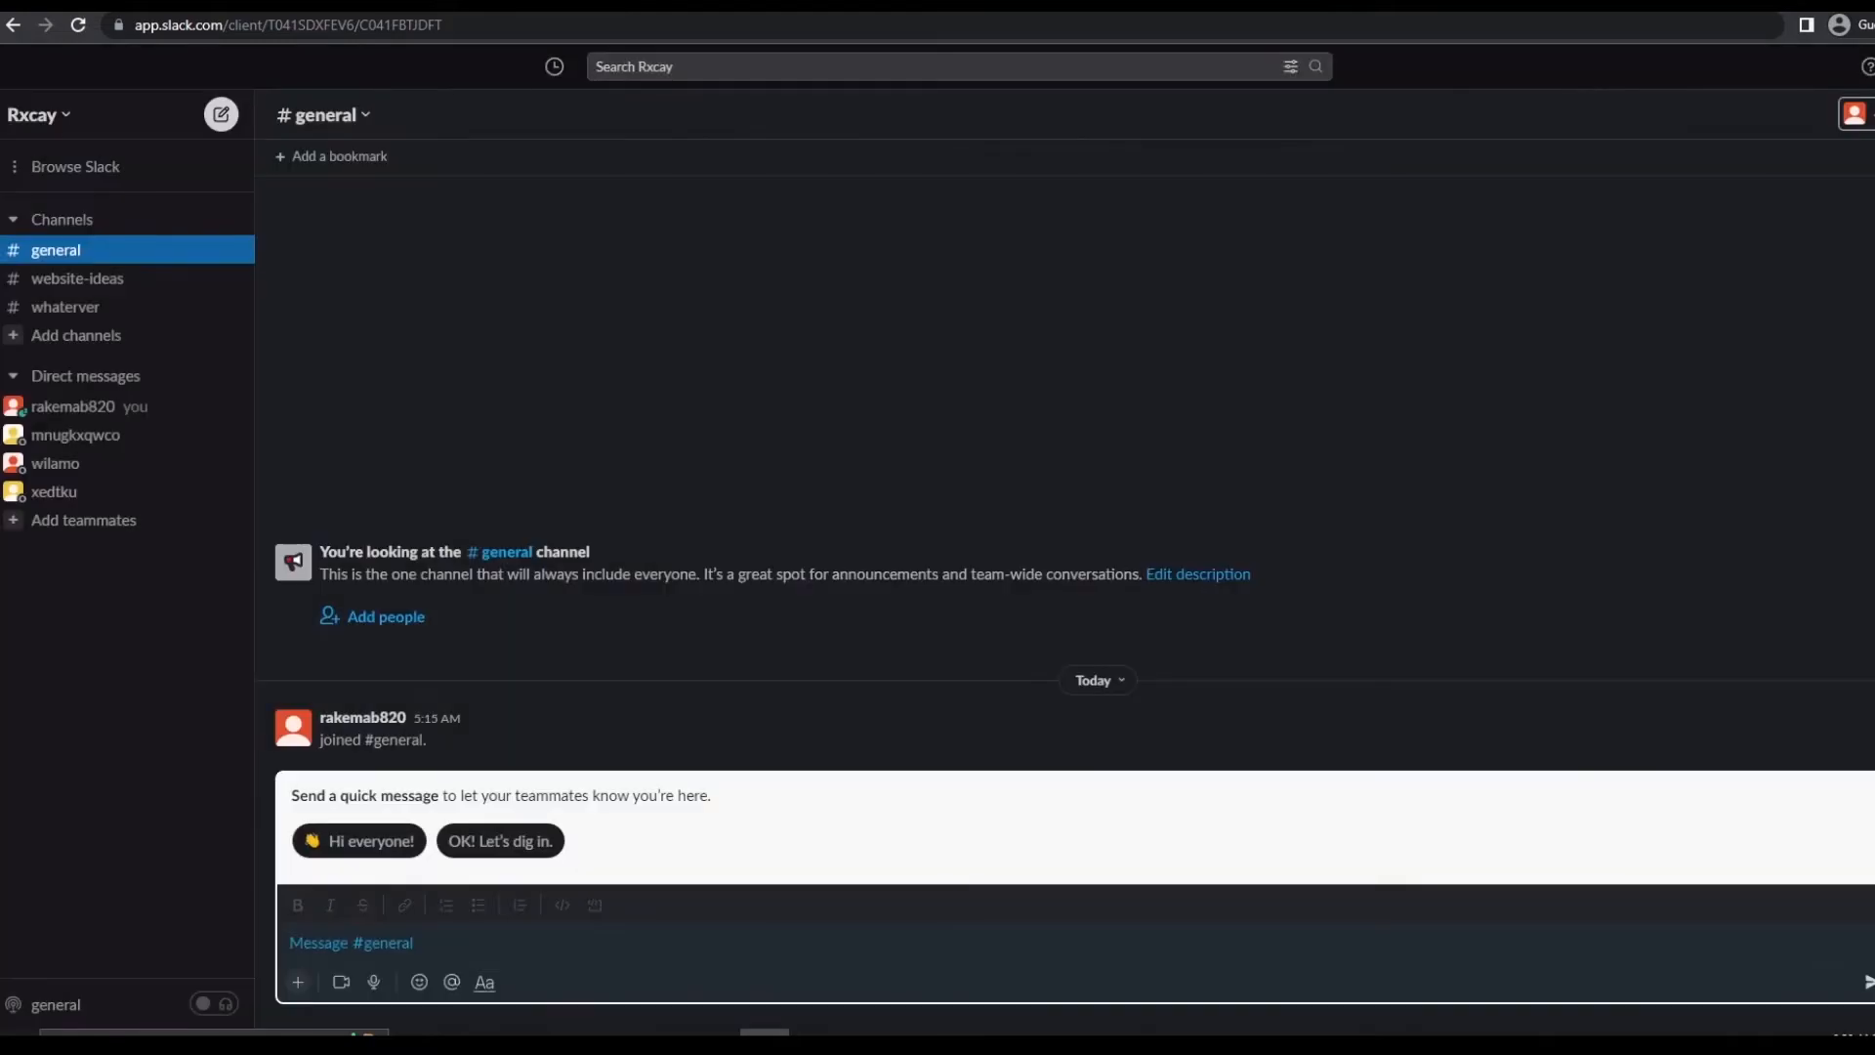
- Examine the general channel's member list, posting permissions and huddle setting, and close the channel details
{"action": "left_click", "coordinate": [1854, 121]}
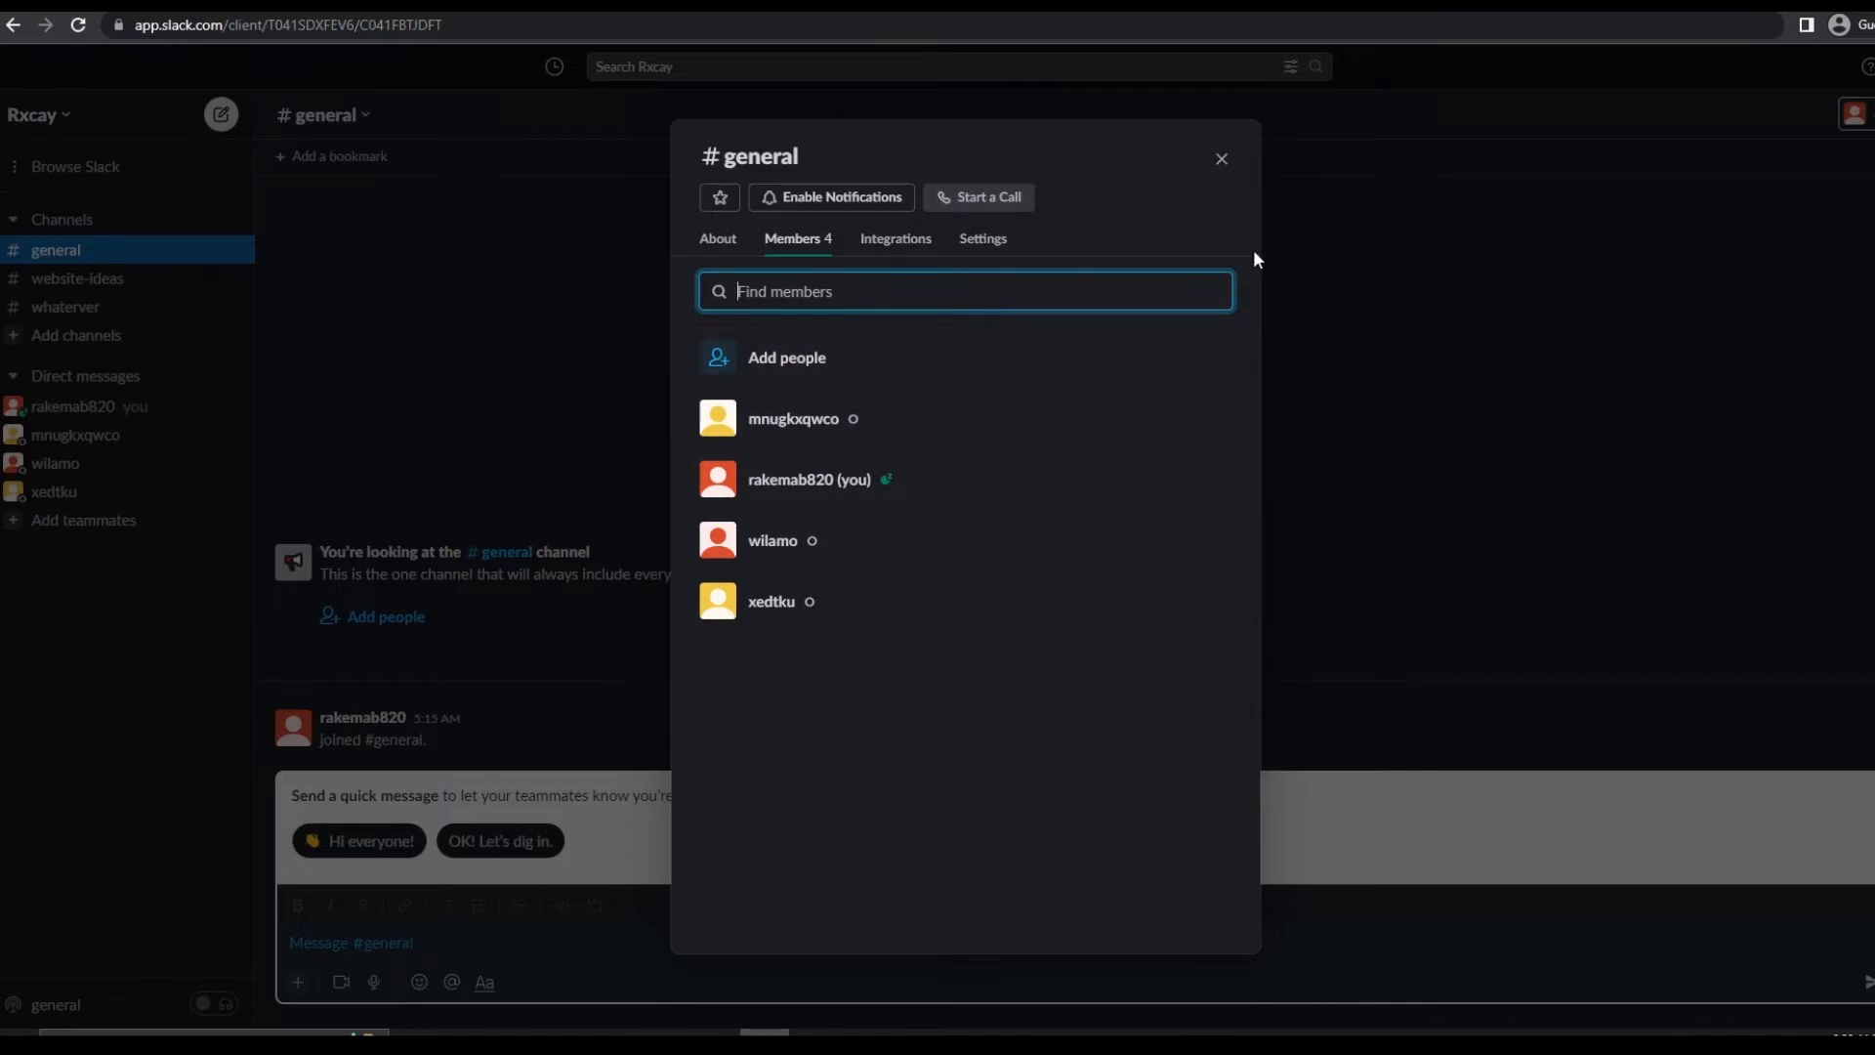
{"action": "left_click", "coordinate": [986, 238]}
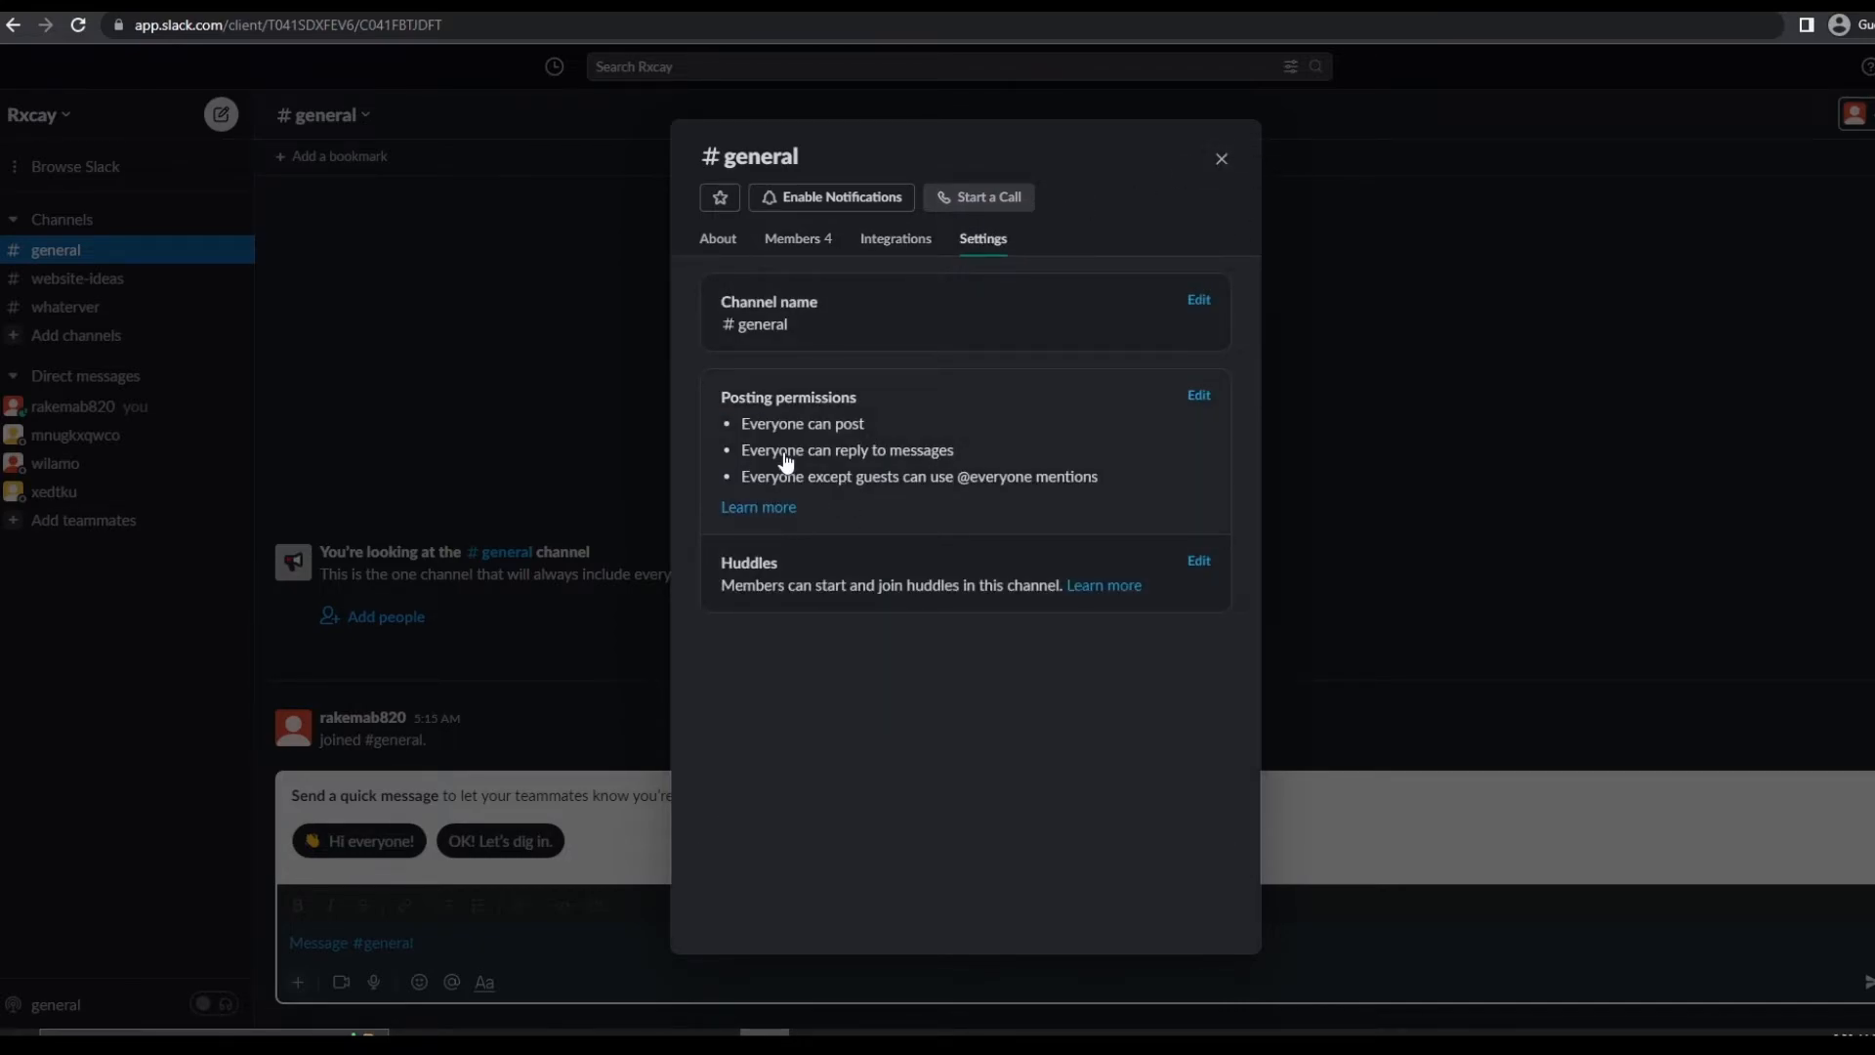
{"action": "left_click", "coordinate": [787, 463]}
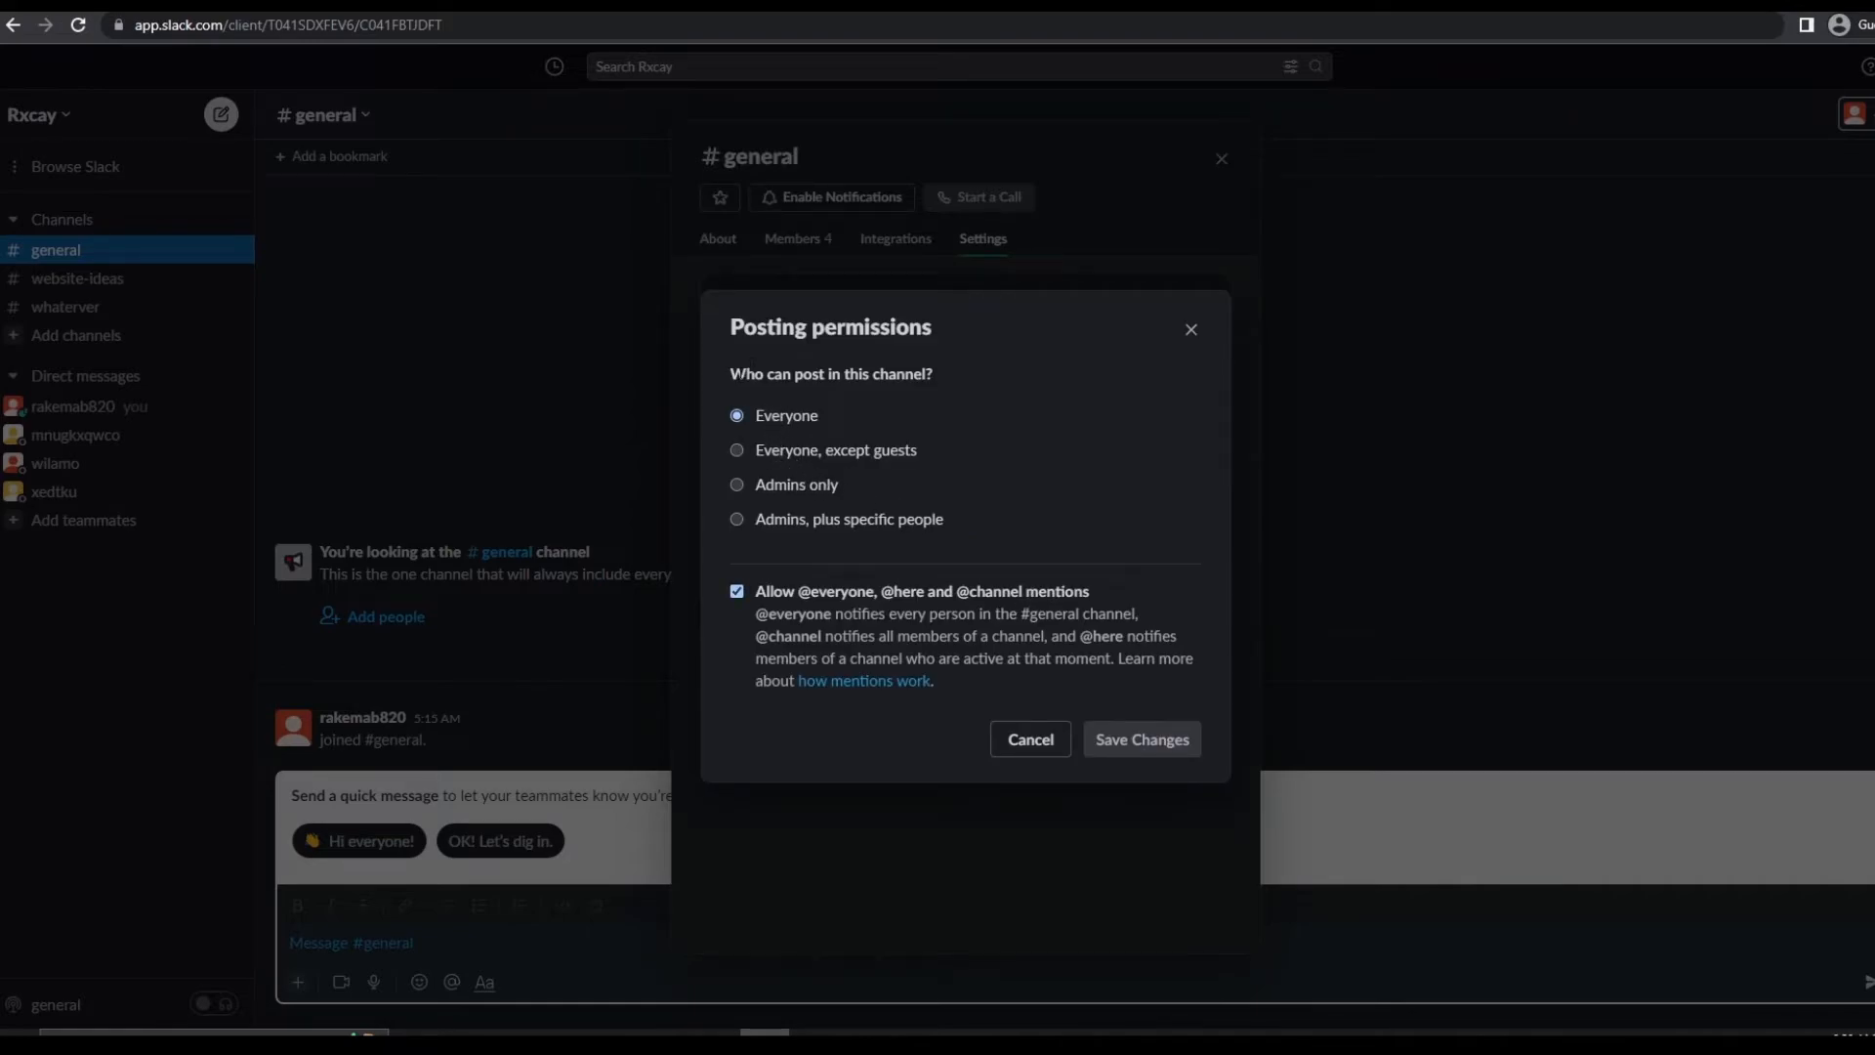
{"action": "left_click_drag", "start_coordinate": [731, 374], "coordinate": [934, 375]}
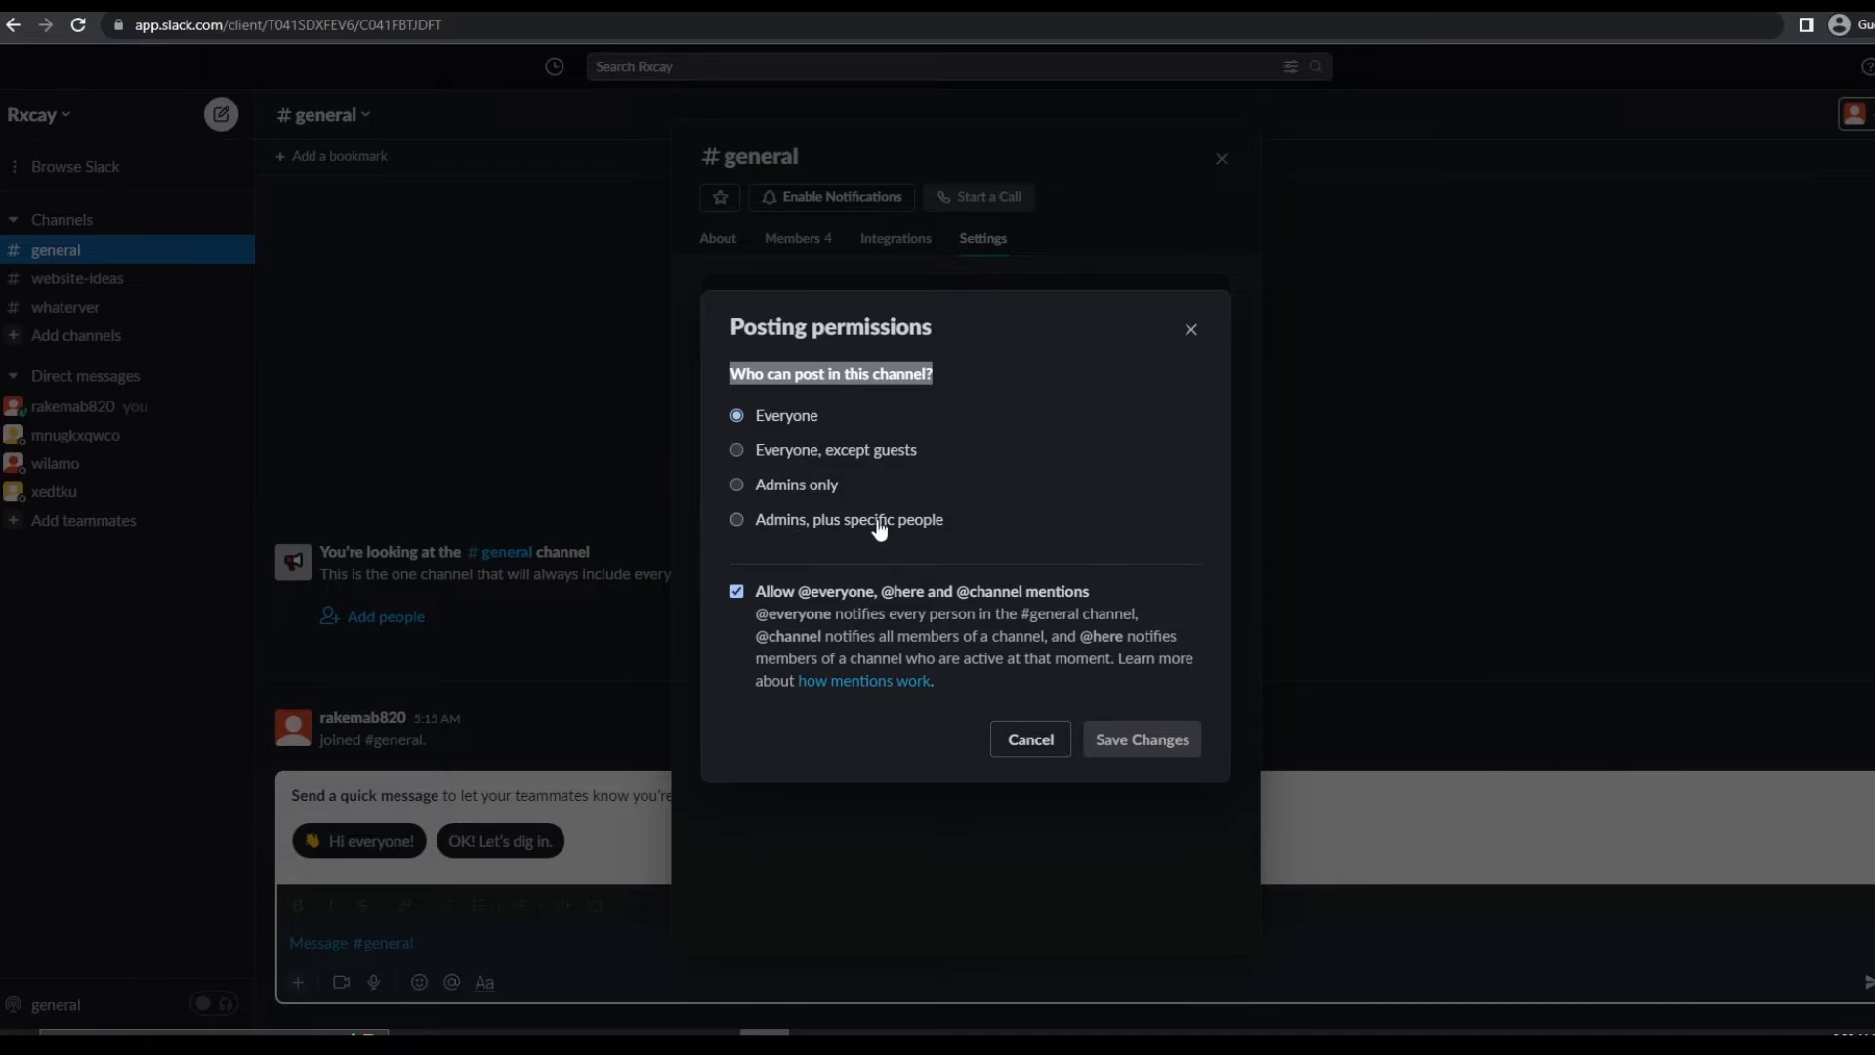
{"action": "left_click", "coordinate": [1190, 332]}
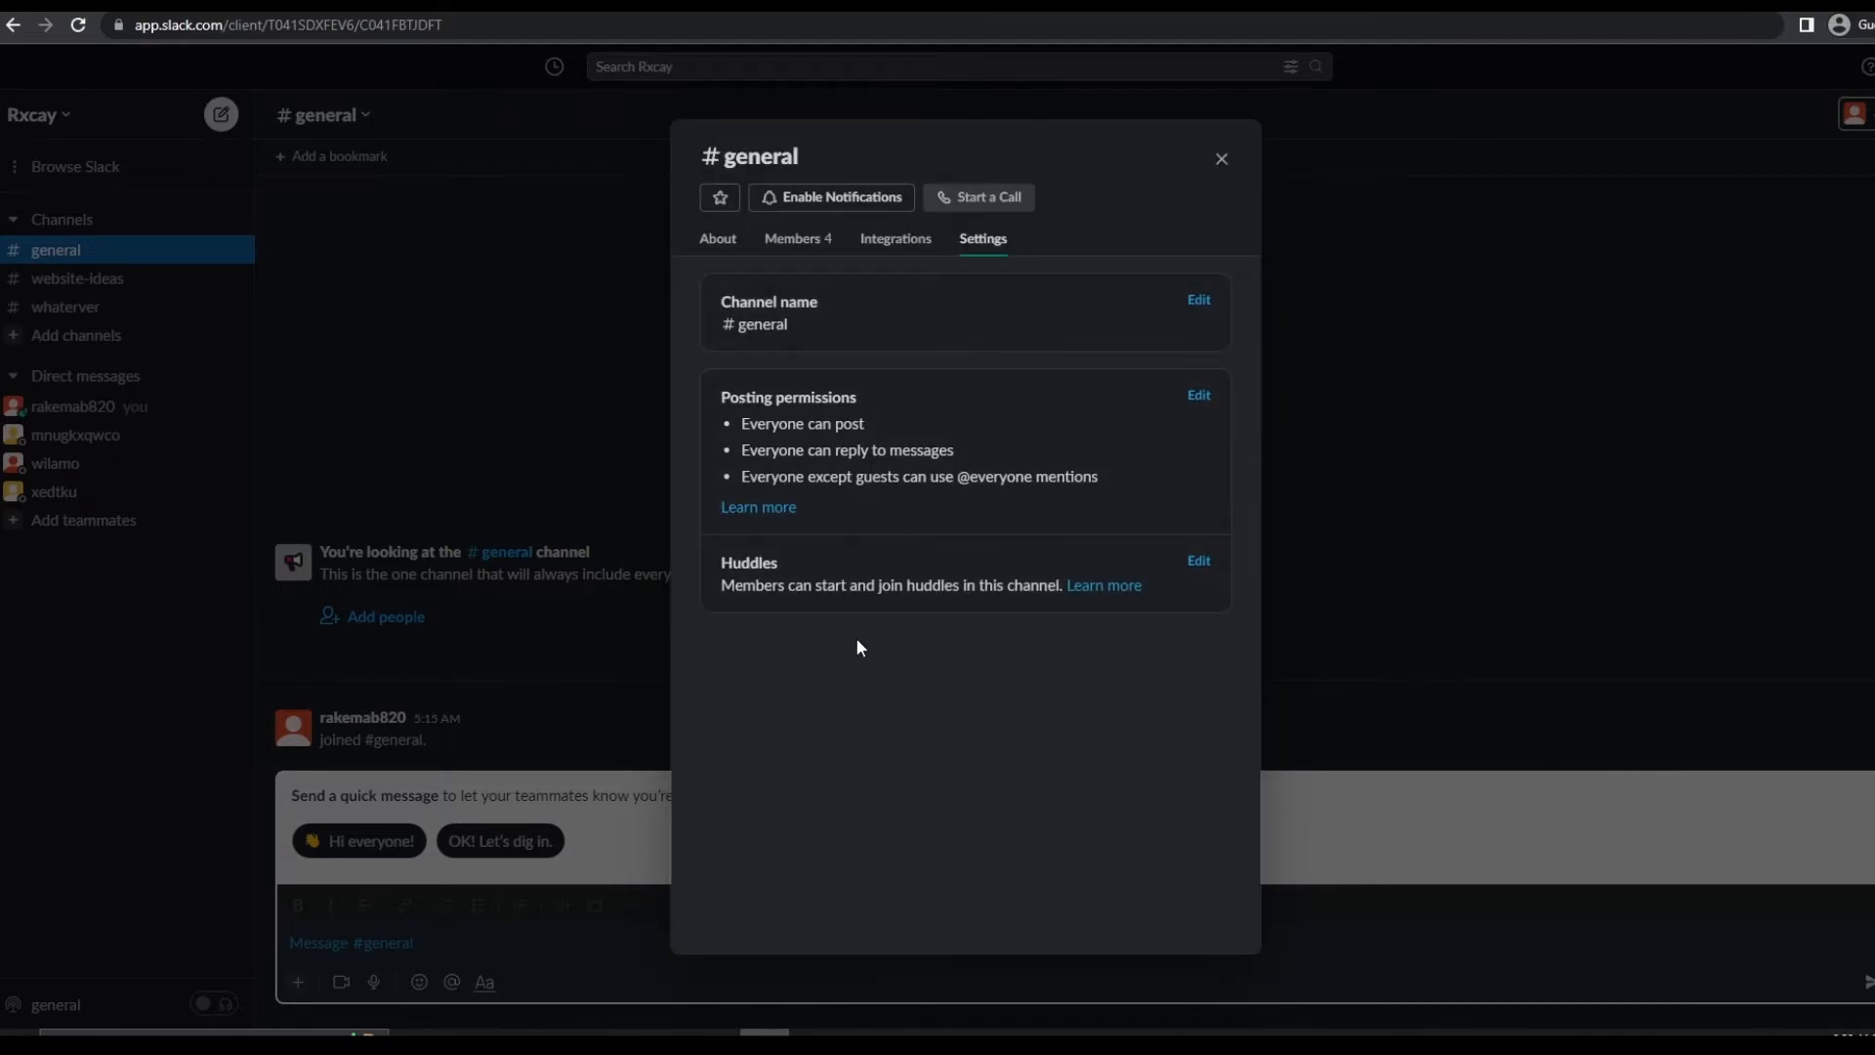
{"action": "left_click", "coordinate": [793, 601]}
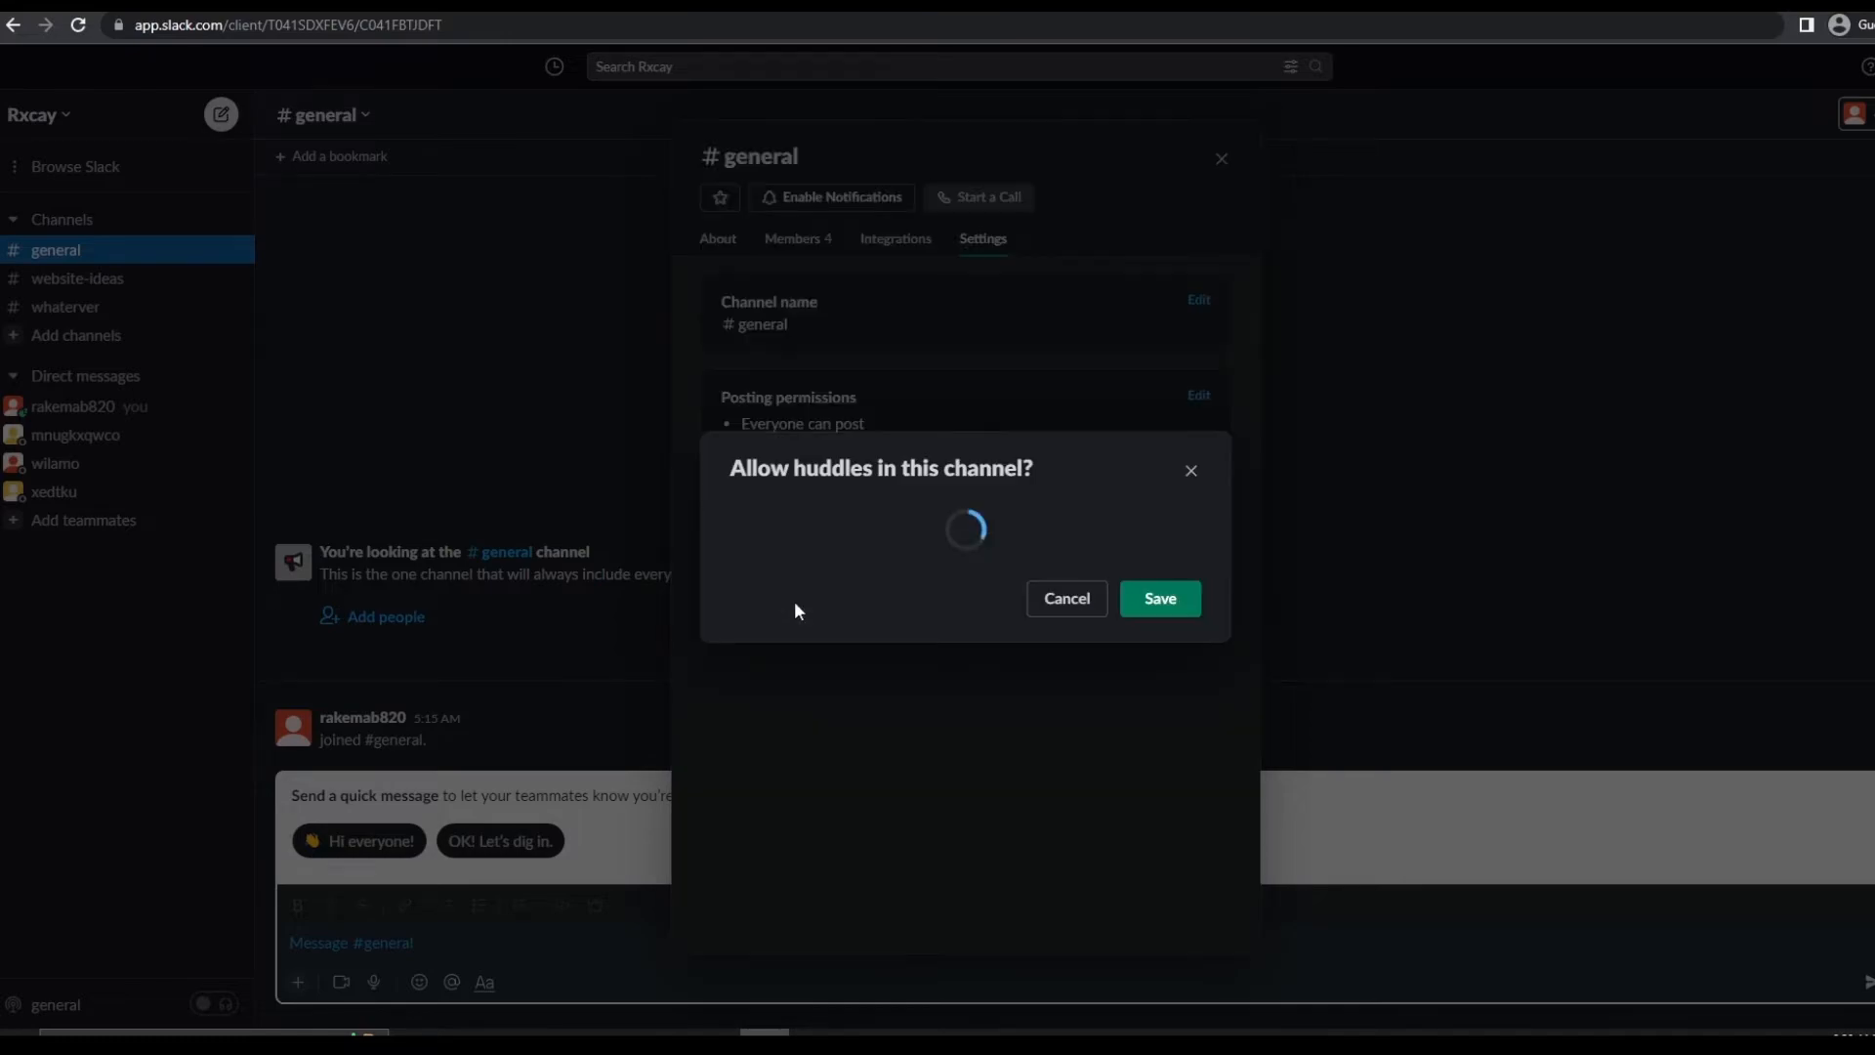
{"action": "left_click", "coordinate": [1192, 463]}
{"action": "left_click", "coordinate": [1221, 161]}
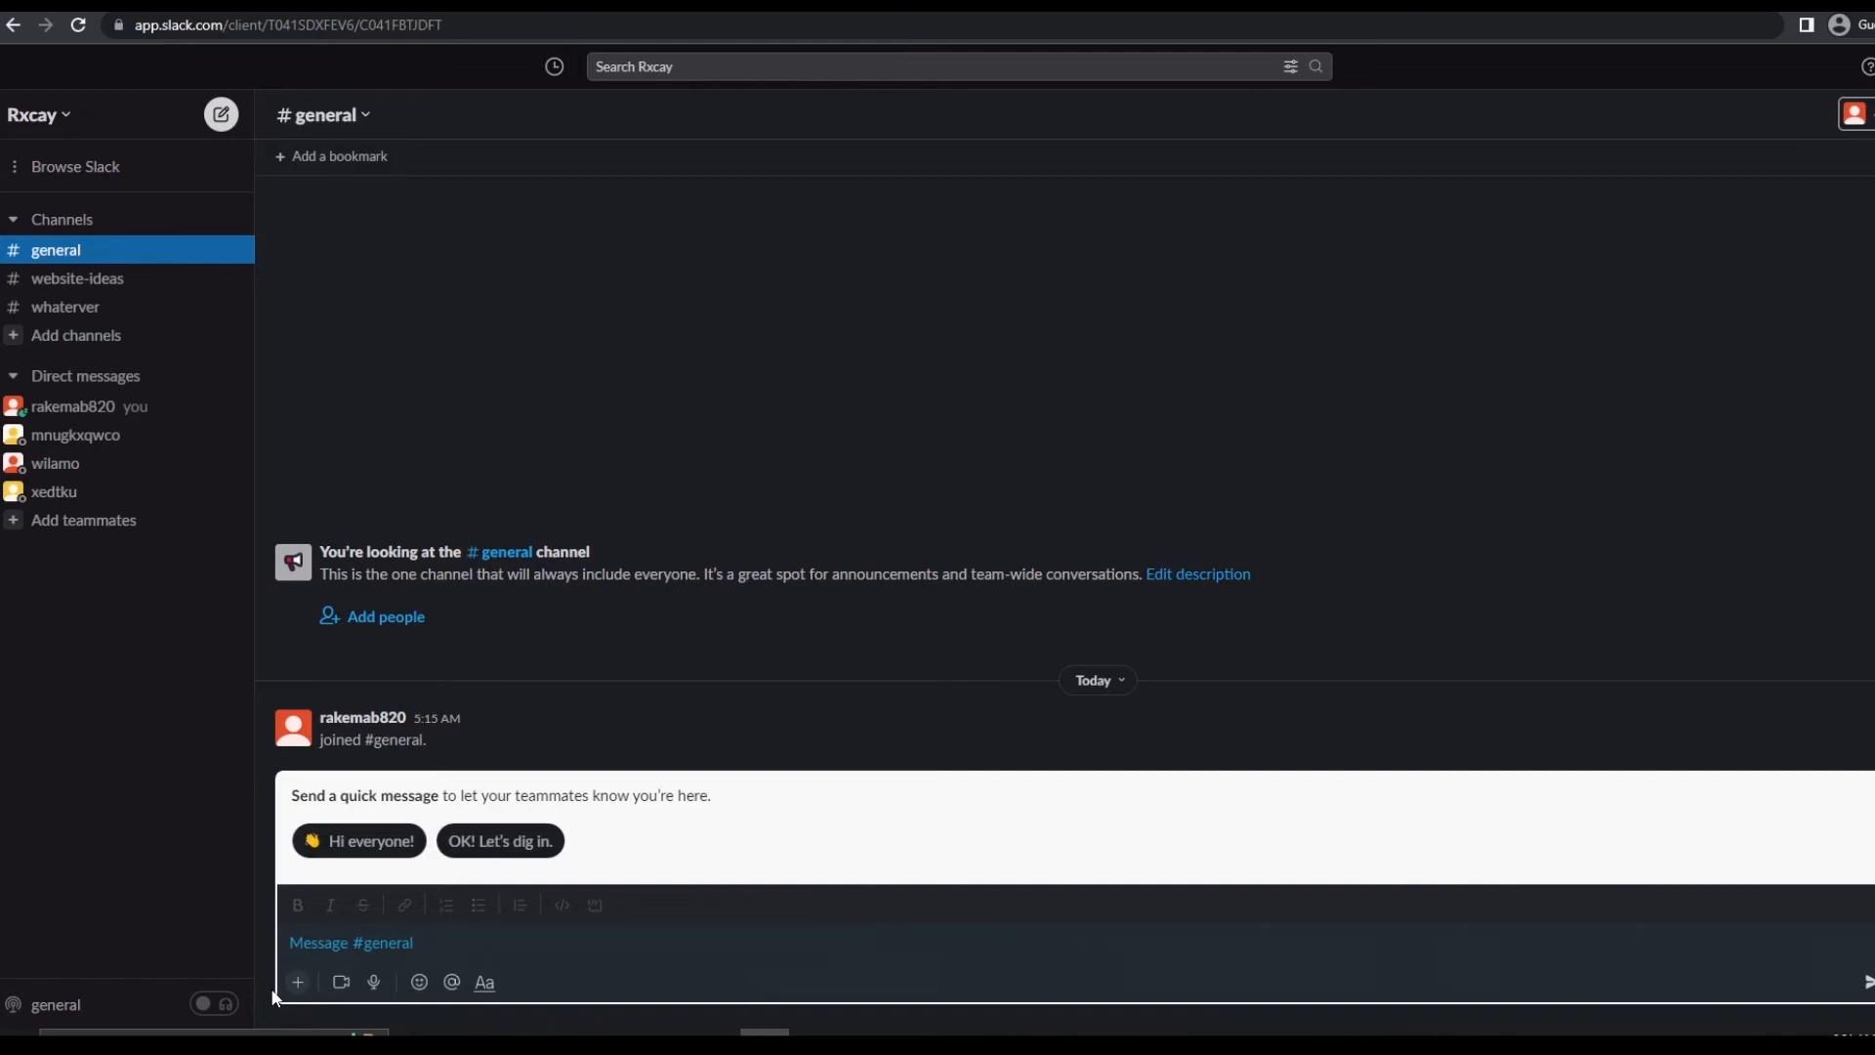
- Collapse the direct messages section in the sidebar while keeping the channel list expanded
{"action": "left_click", "coordinate": [12, 379]}
{"action": "left_click", "coordinate": [13, 220]}
{"action": "left_click", "coordinate": [13, 220]}
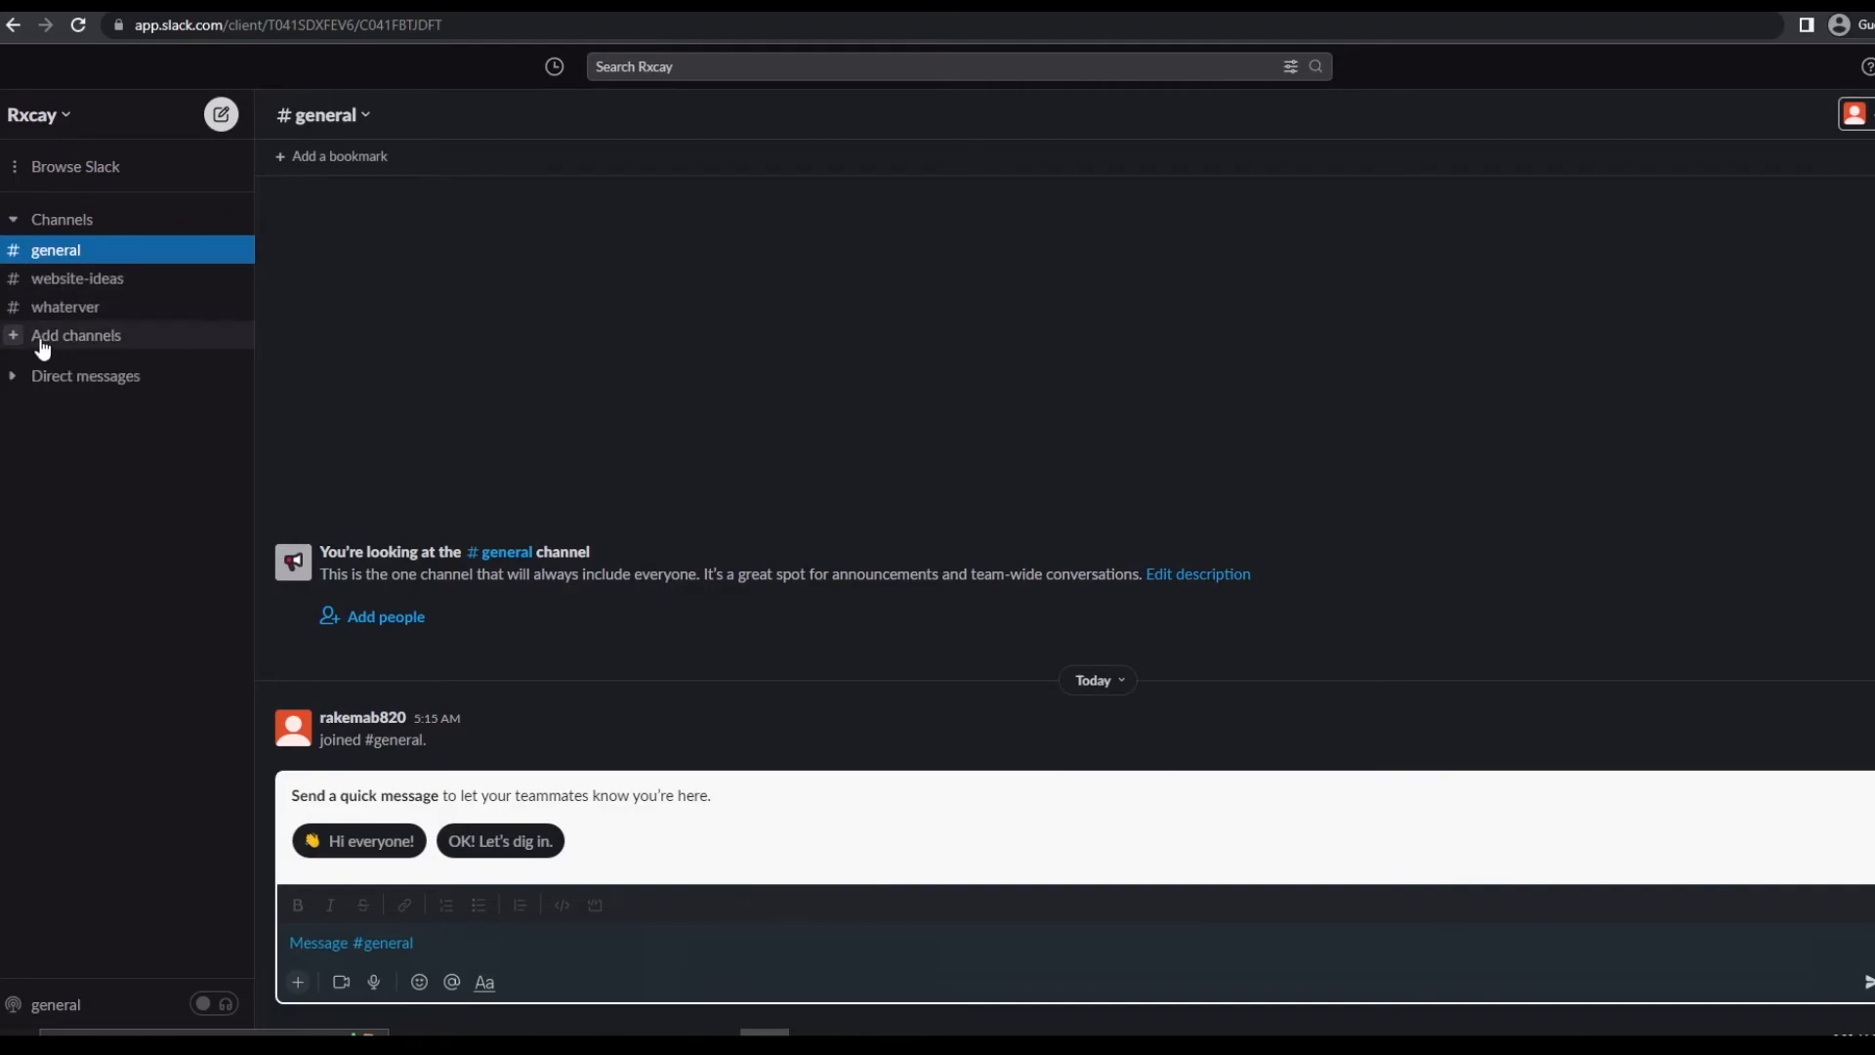
{"action": "left_click", "coordinate": [91, 343]}
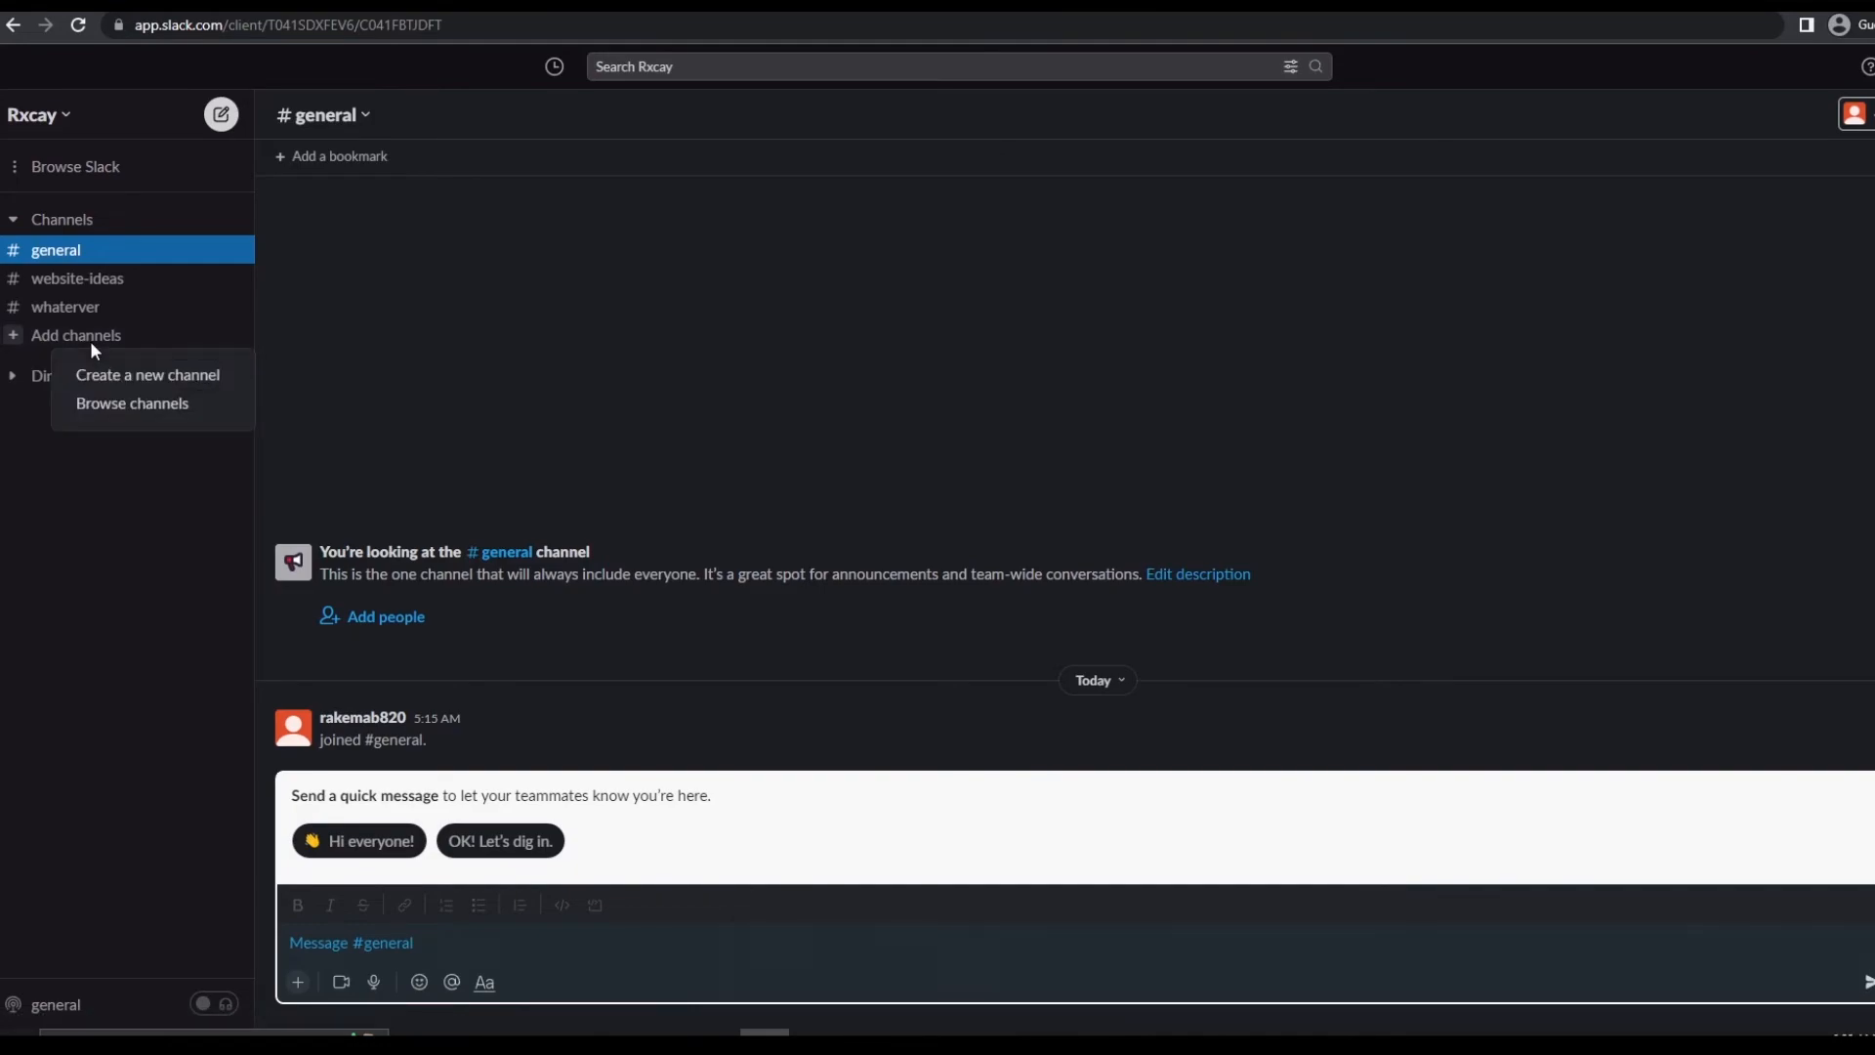
{"action": "left_click", "coordinate": [129, 375]}
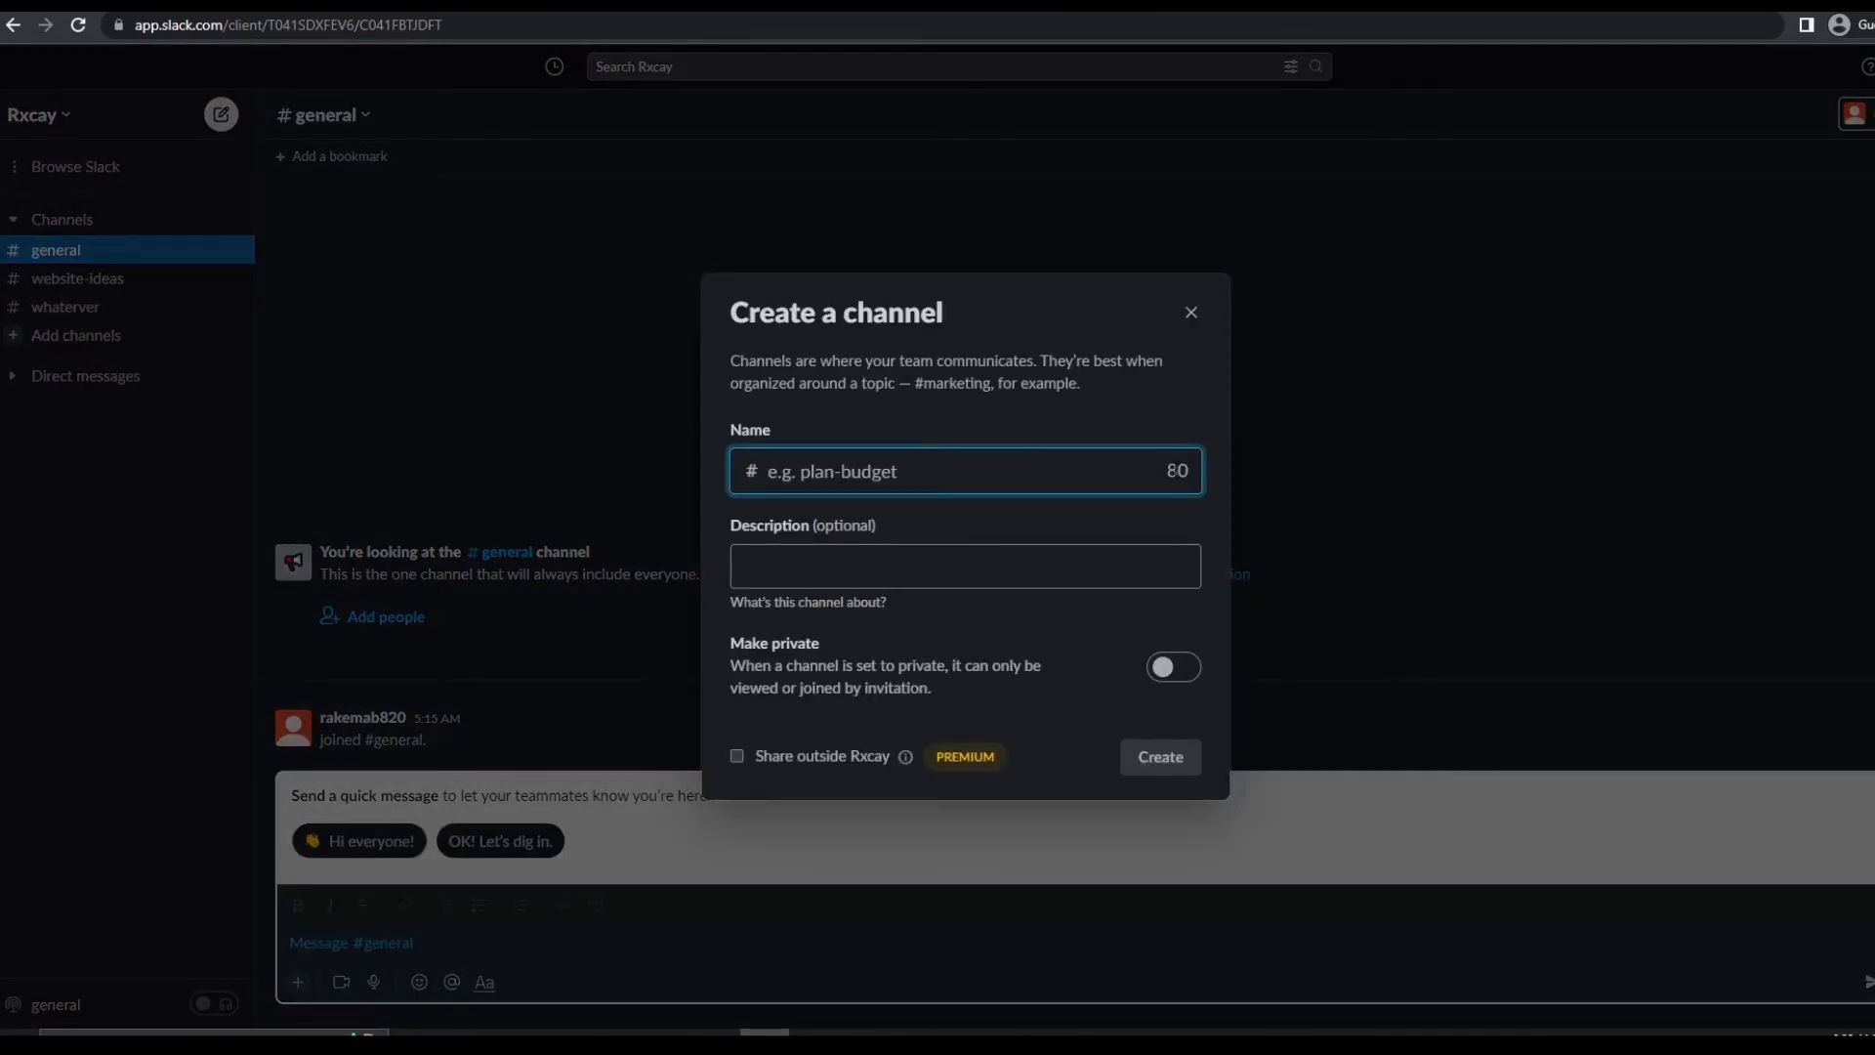
{"action": "left_click", "coordinate": [1189, 311]}
- Browse all channels and create a private channel named this-a-test without a description
{"action": "left_click", "coordinate": [39, 342]}
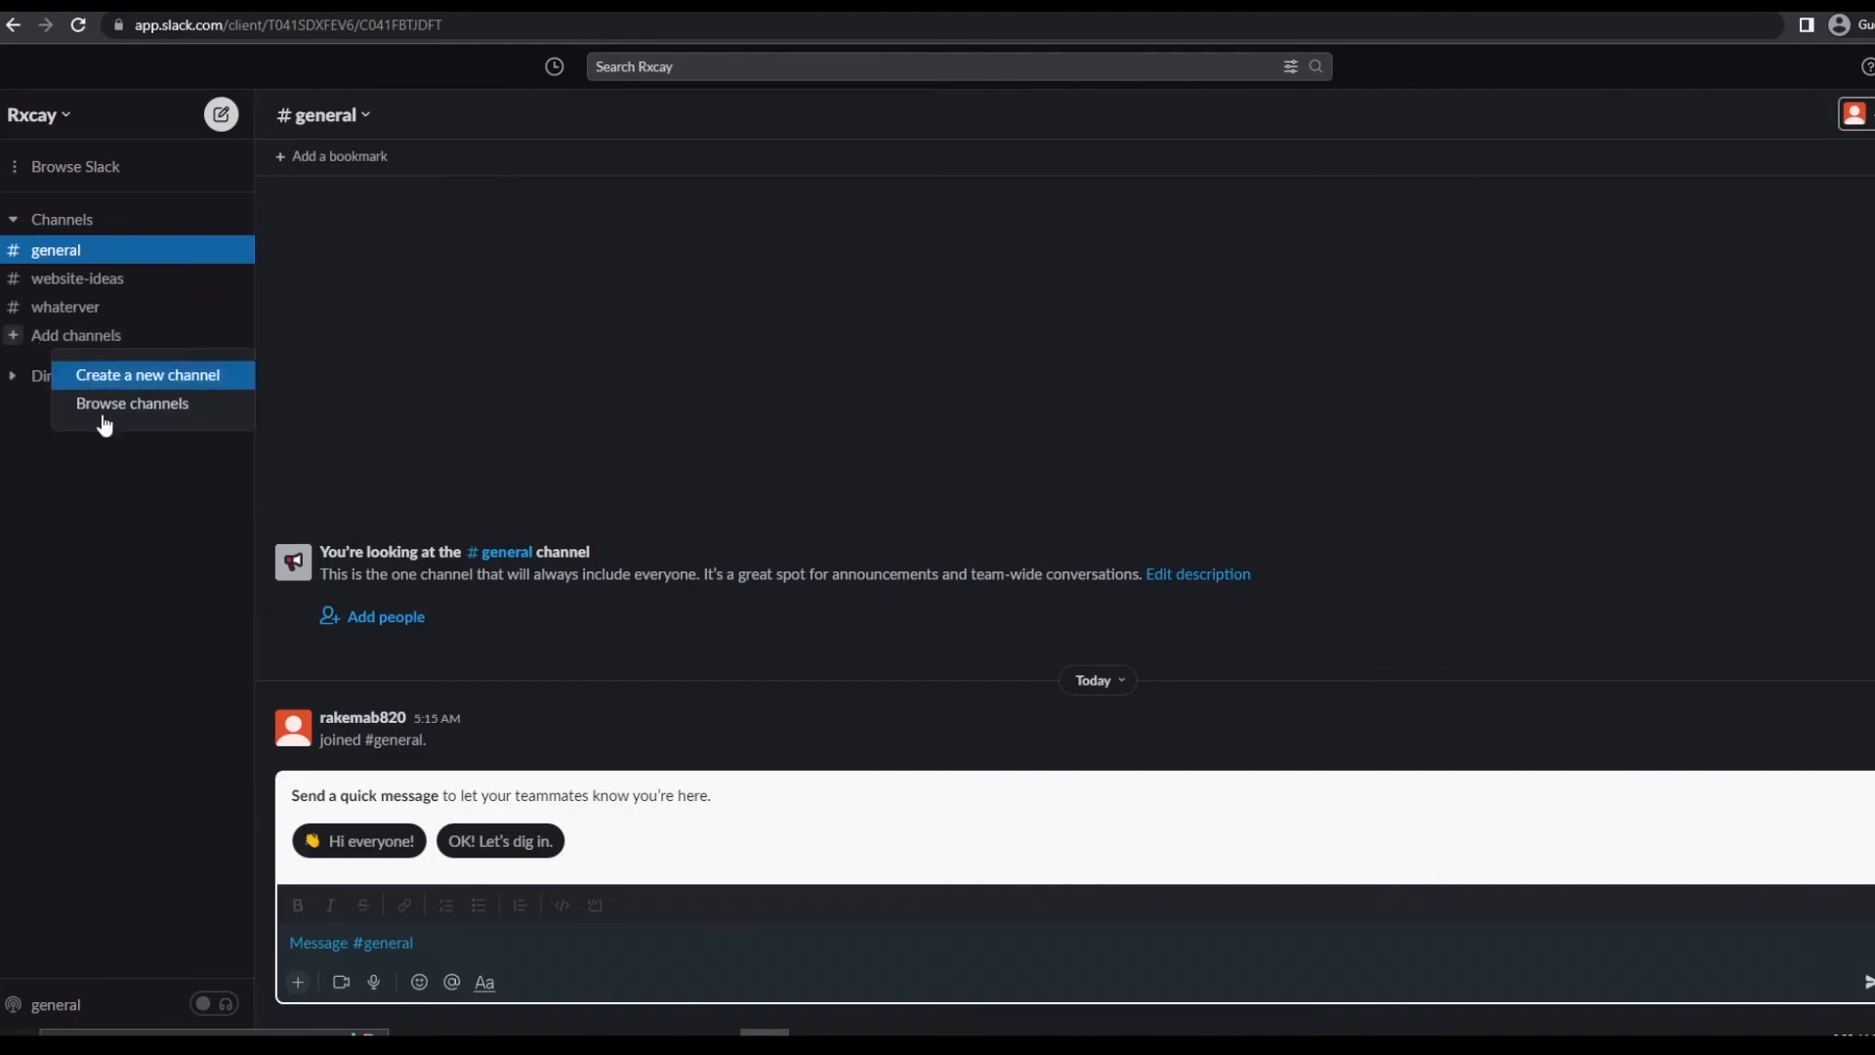
{"action": "left_click", "coordinate": [160, 414]}
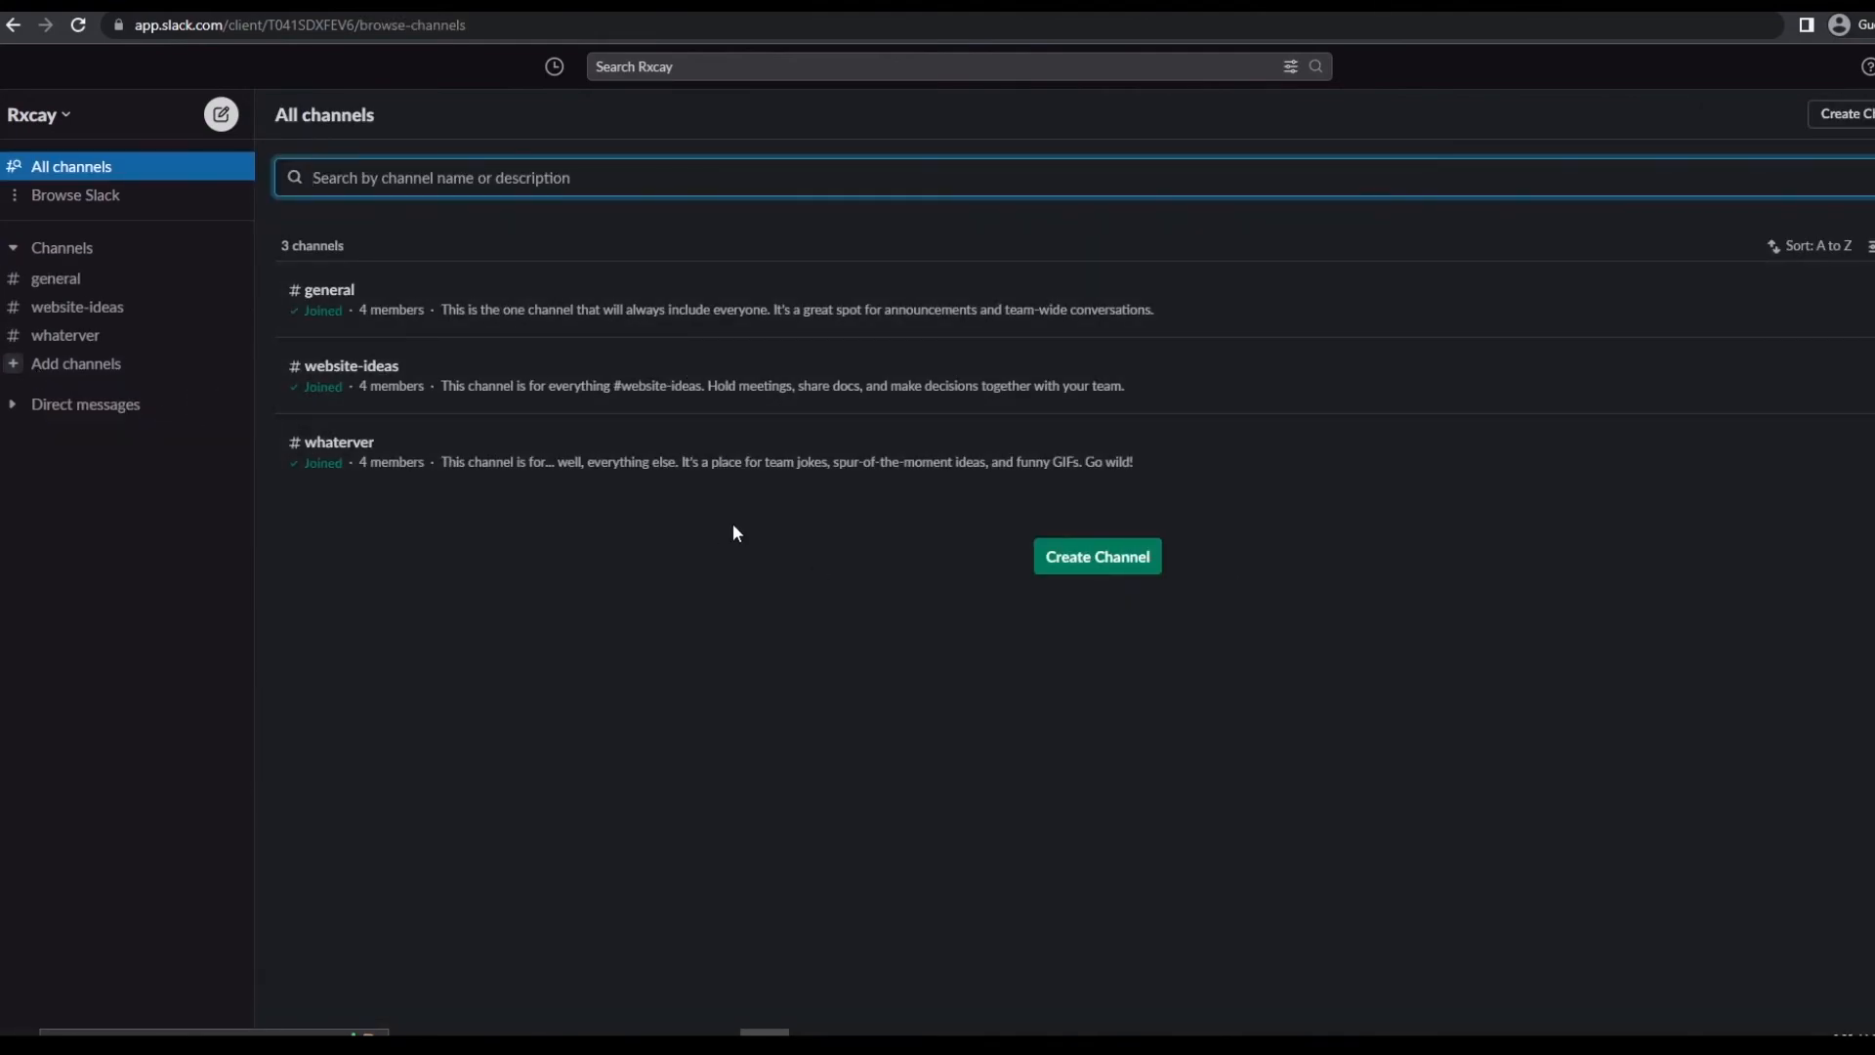
{"action": "left_click", "coordinate": [1111, 560]}
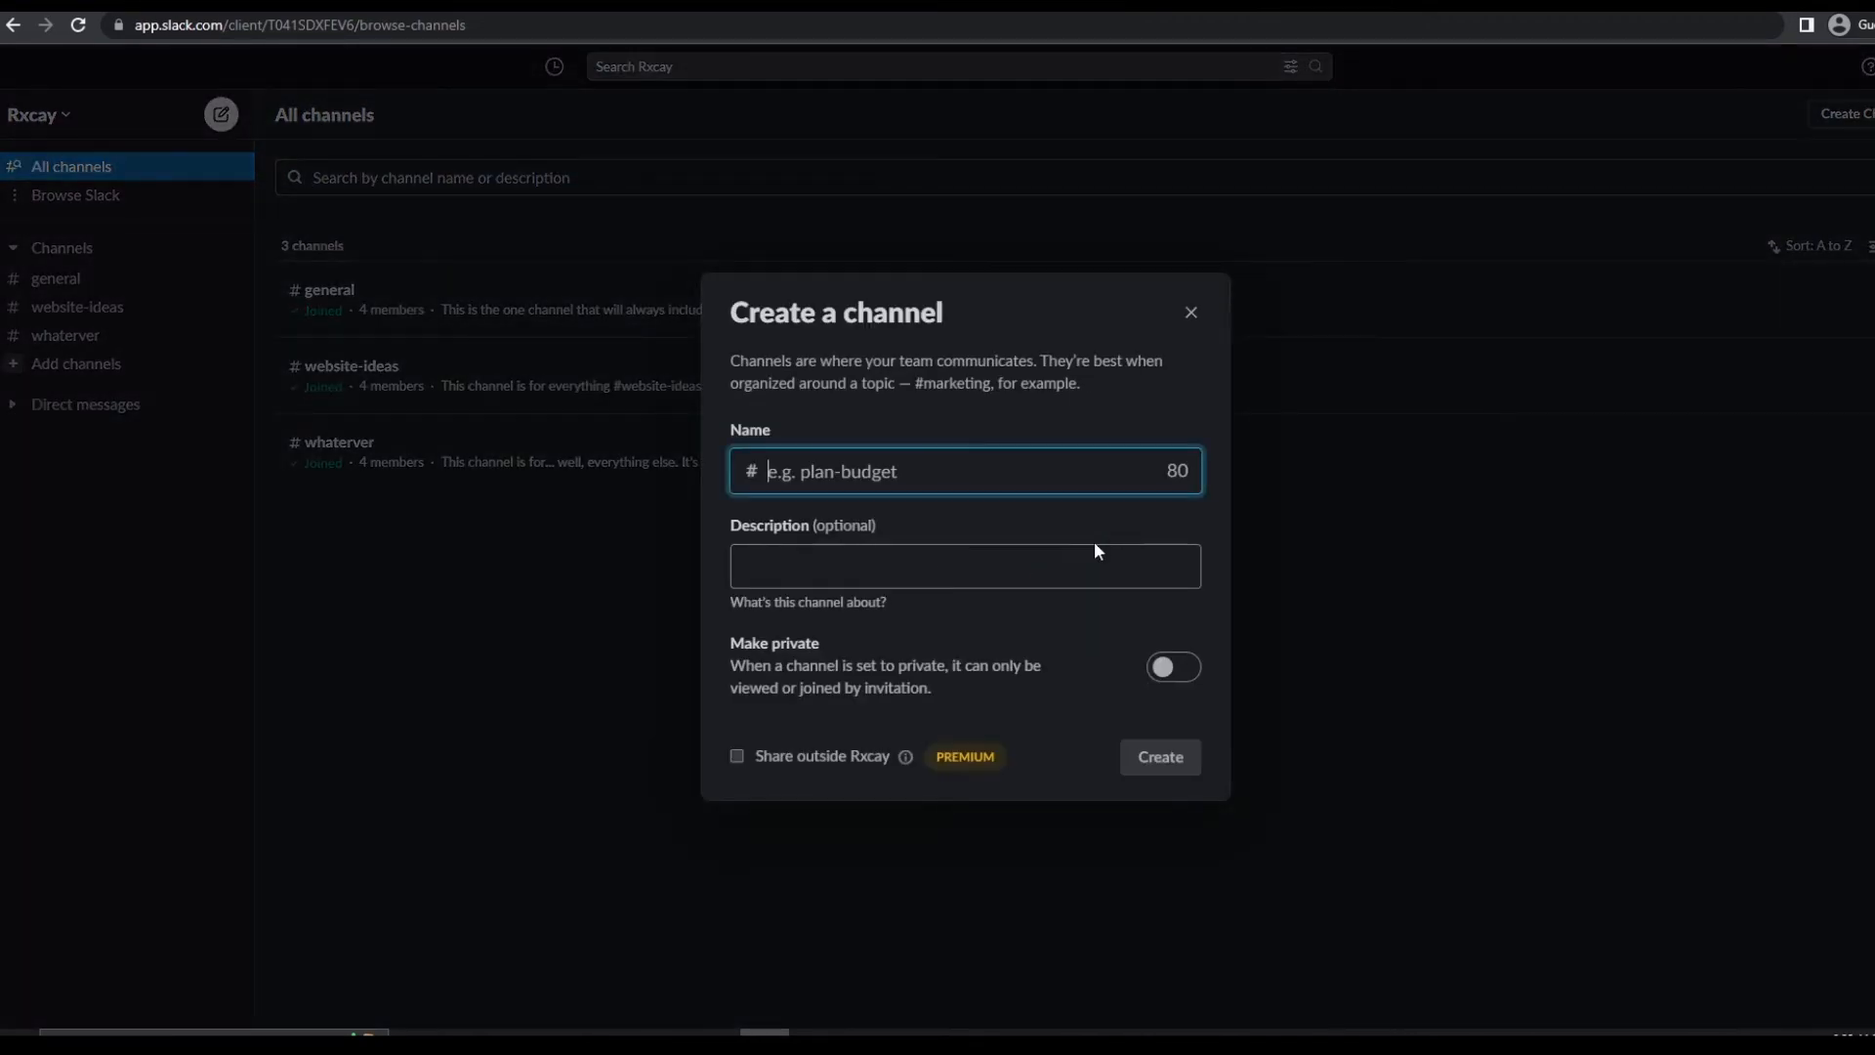
{"action": "left_click", "coordinate": [911, 483]}
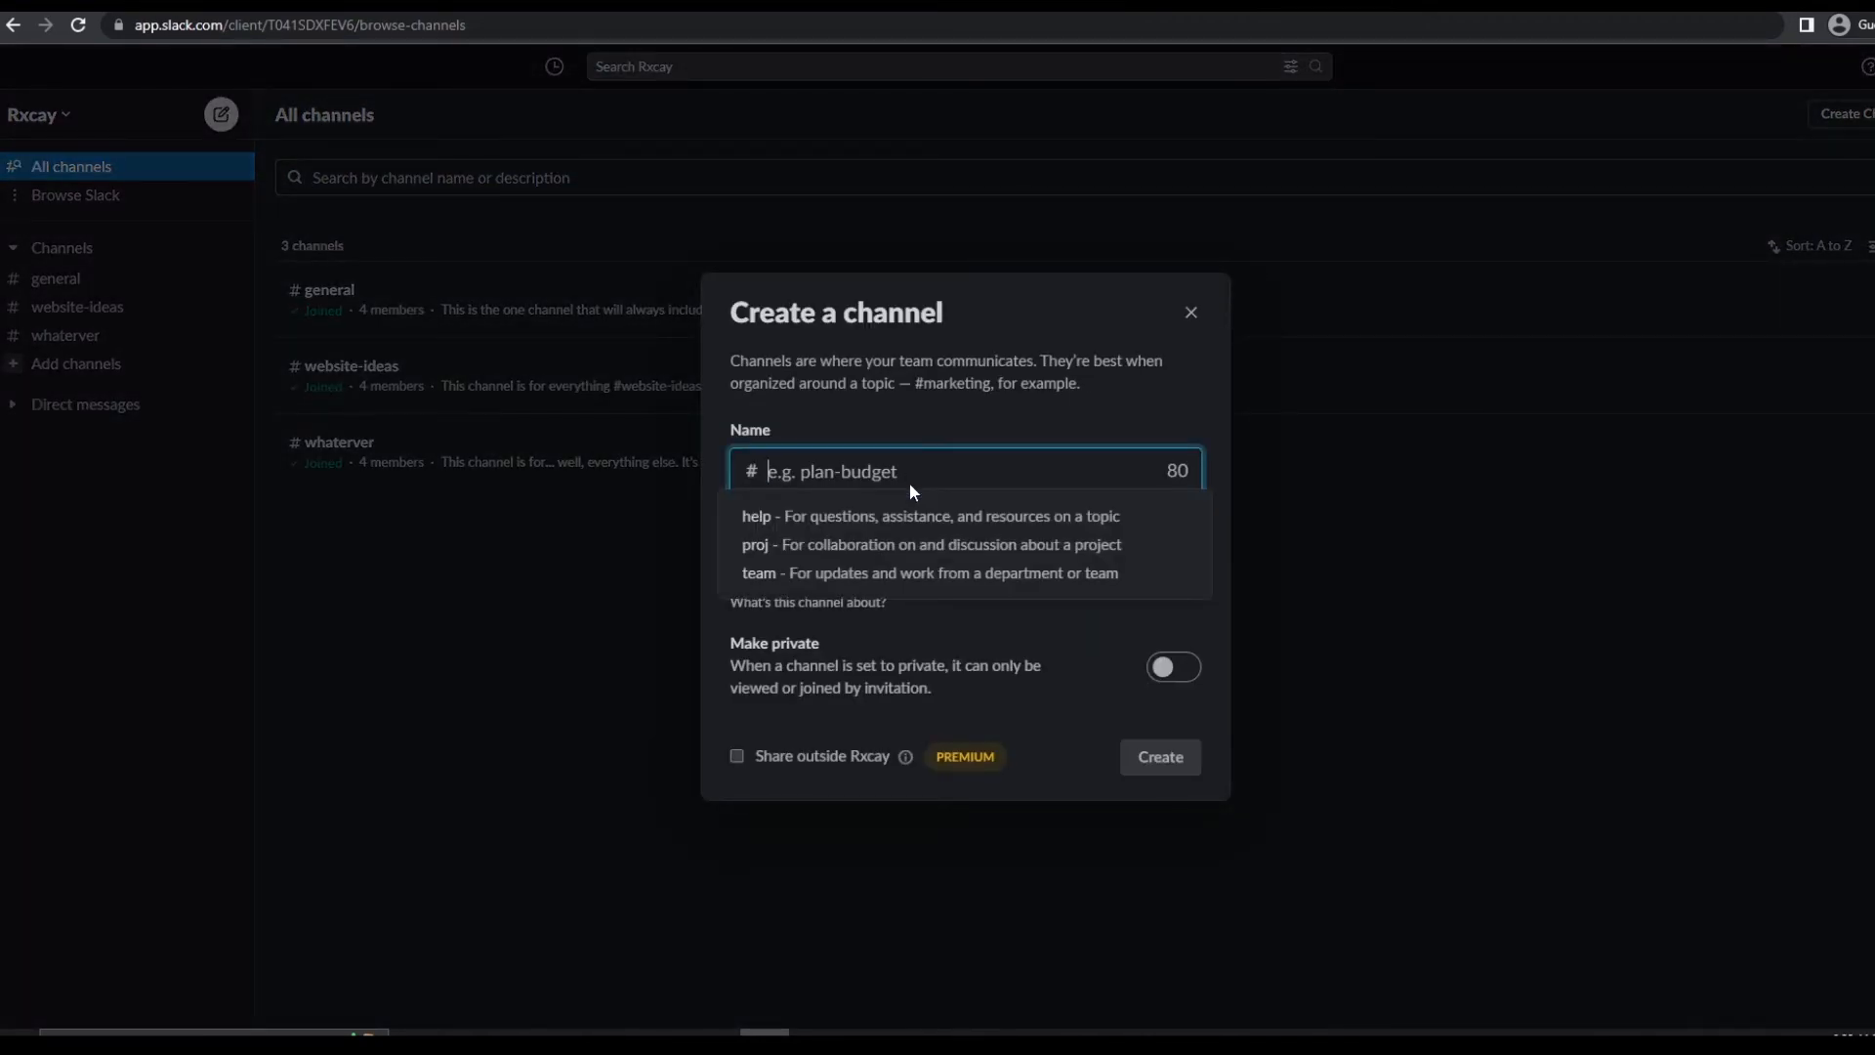
{"action": "type", "text": "this-a-test"}
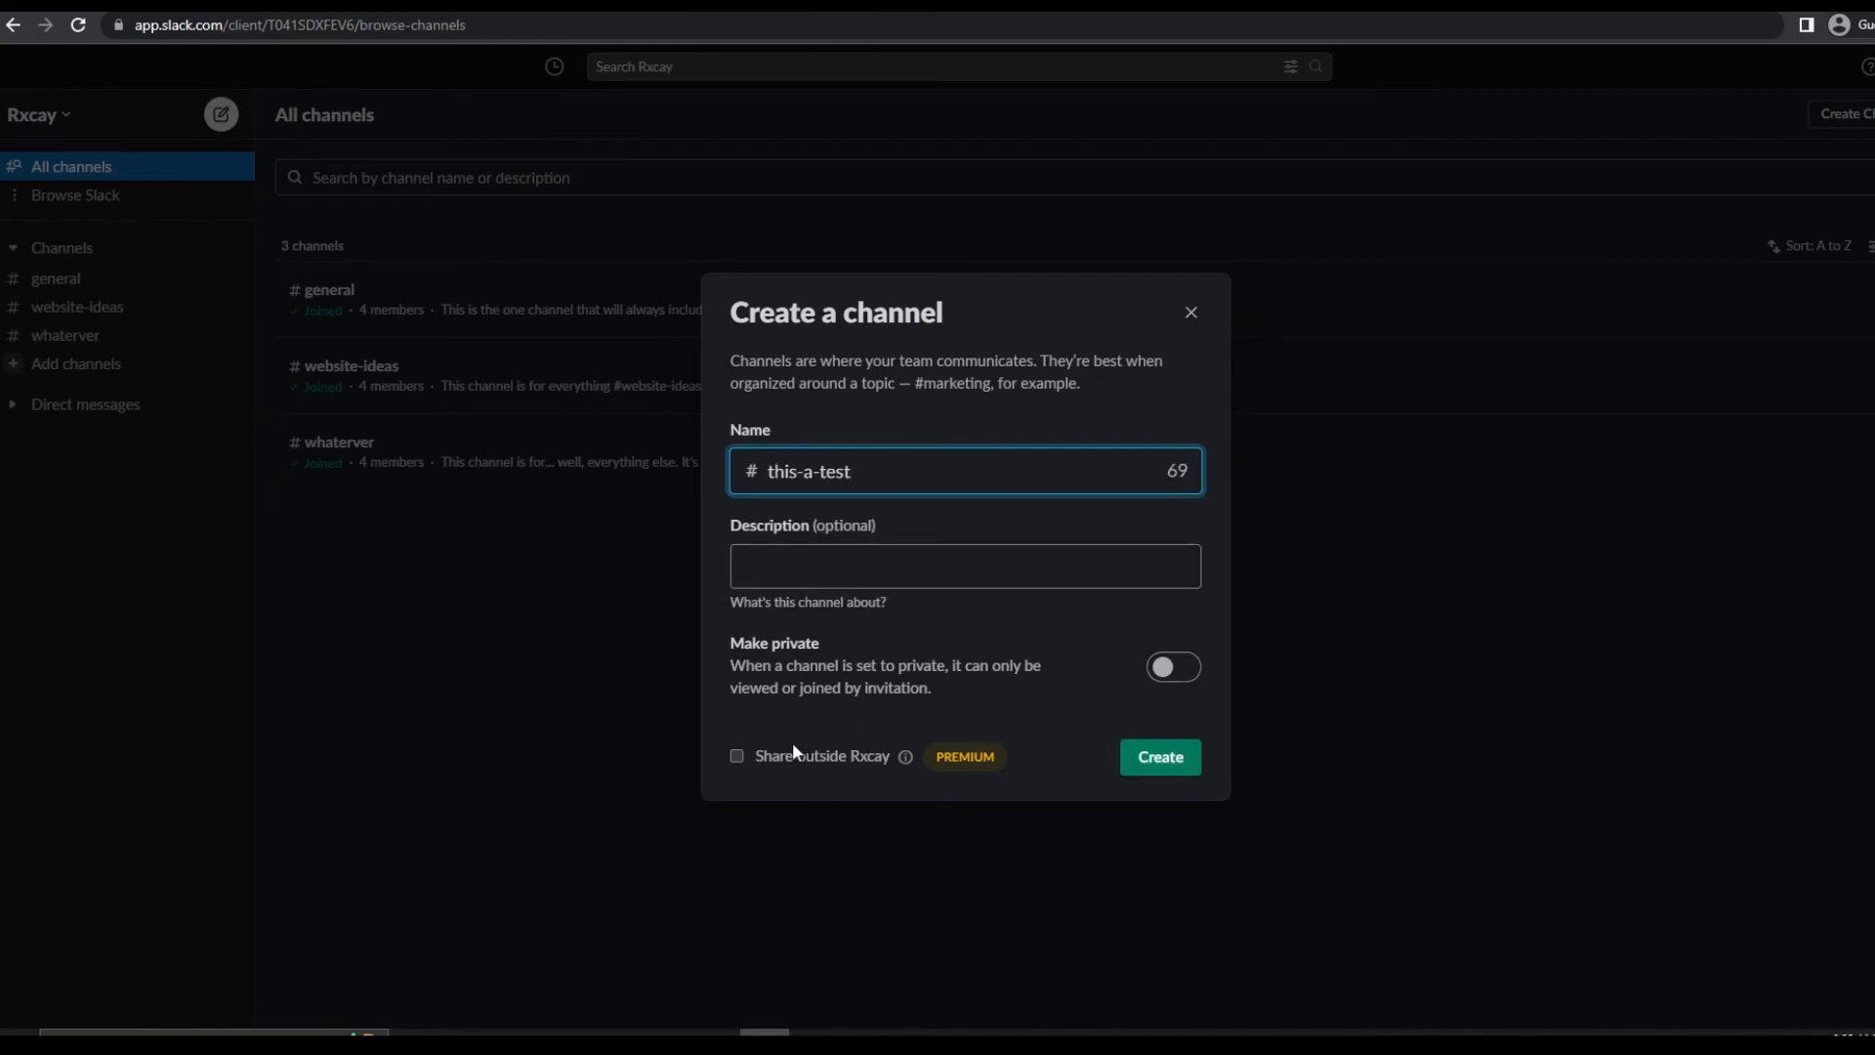
{"action": "mouse_move", "coordinate": [912, 754]}
{"action": "left_click", "coordinate": [964, 754]}
{"action": "left_click", "coordinate": [926, 583]}
{"action": "left_click", "coordinate": [1174, 667]}
{"action": "left_click", "coordinate": [1169, 757]}
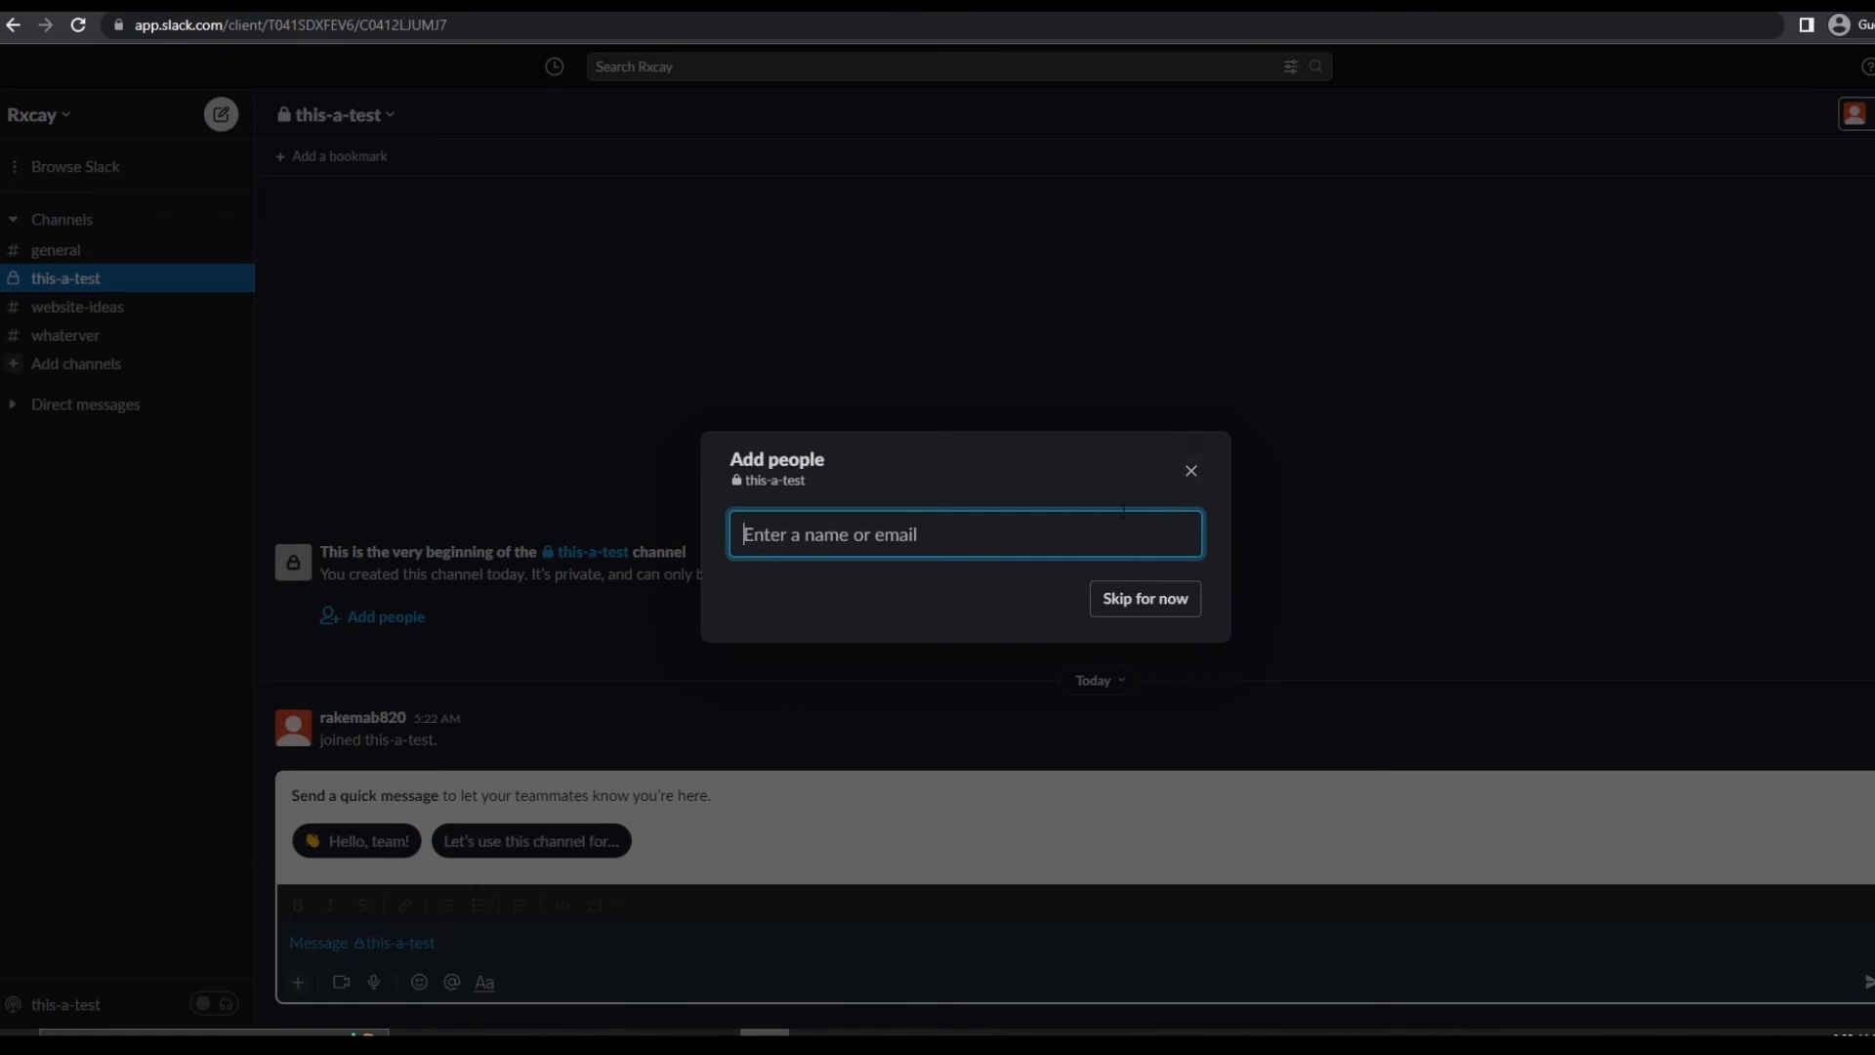
- Skip adding people to the this-a-test channel and dismiss its quick message suggestions
{"action": "left_click", "coordinate": [1177, 612]}
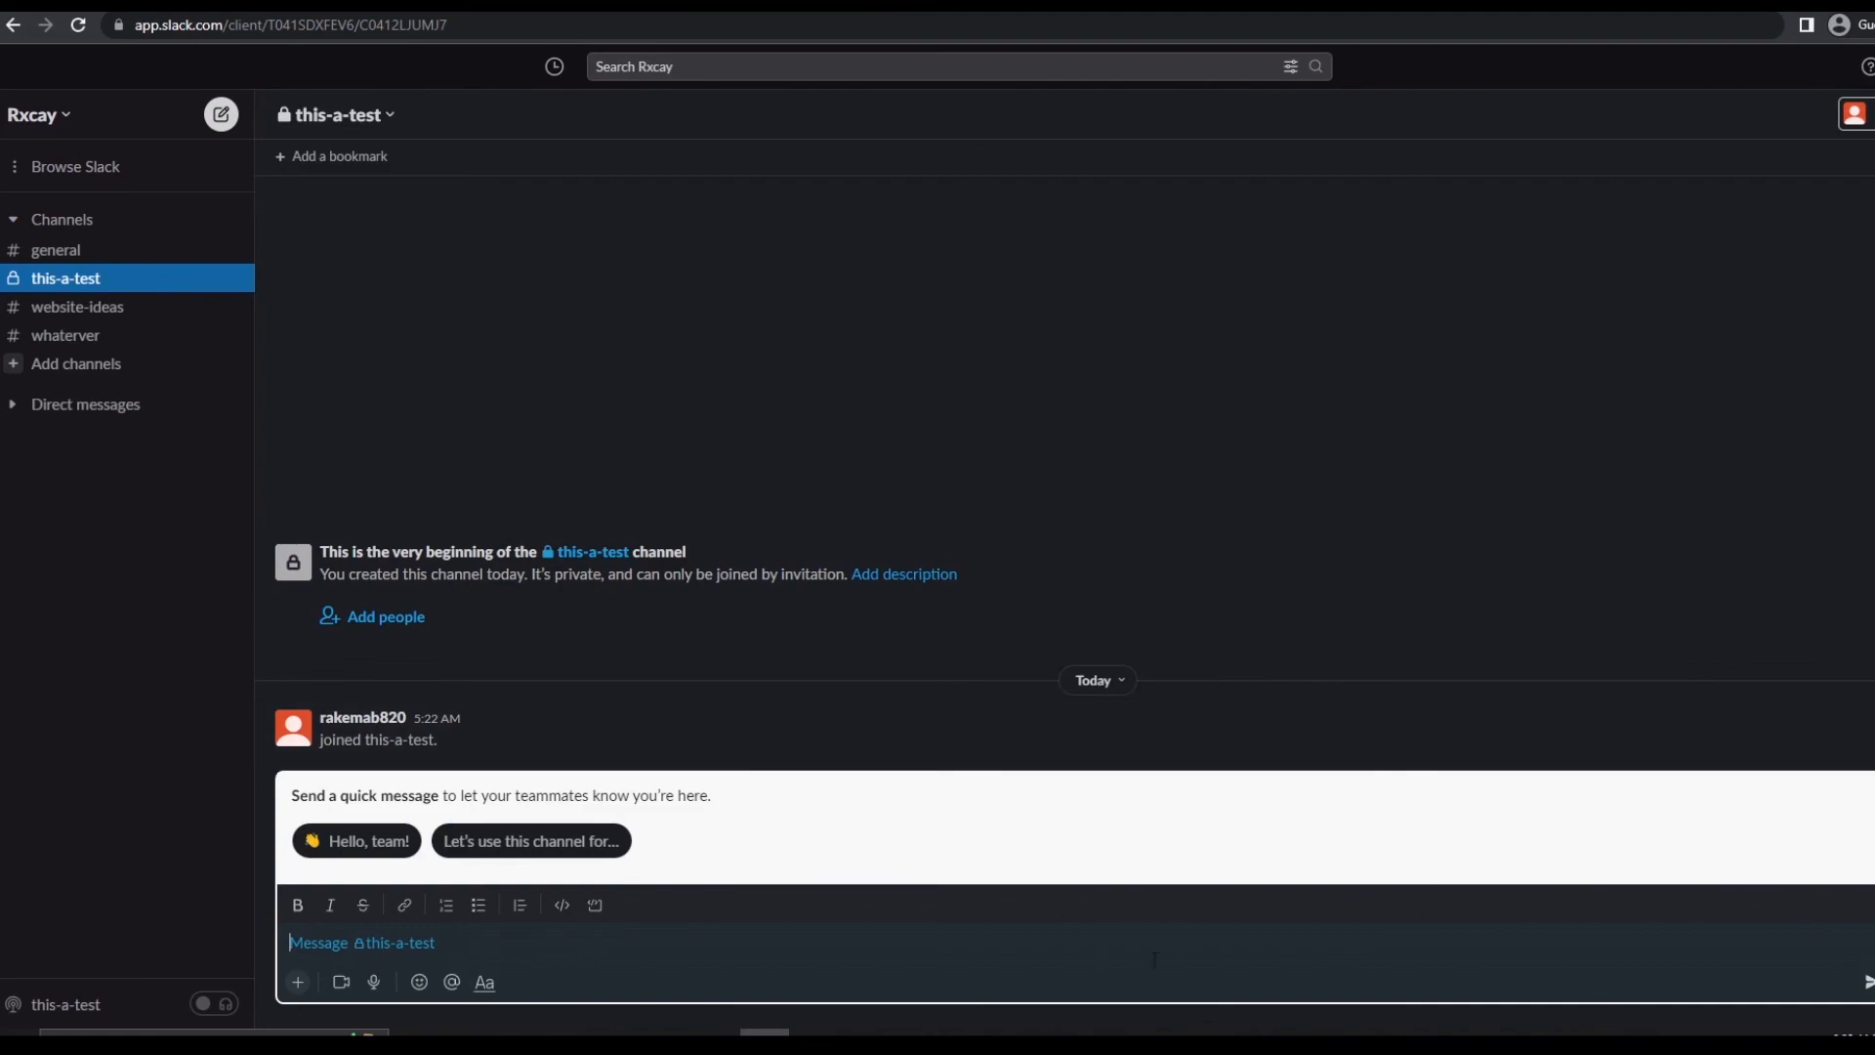
{"action": "left_click", "coordinate": [1861, 796]}
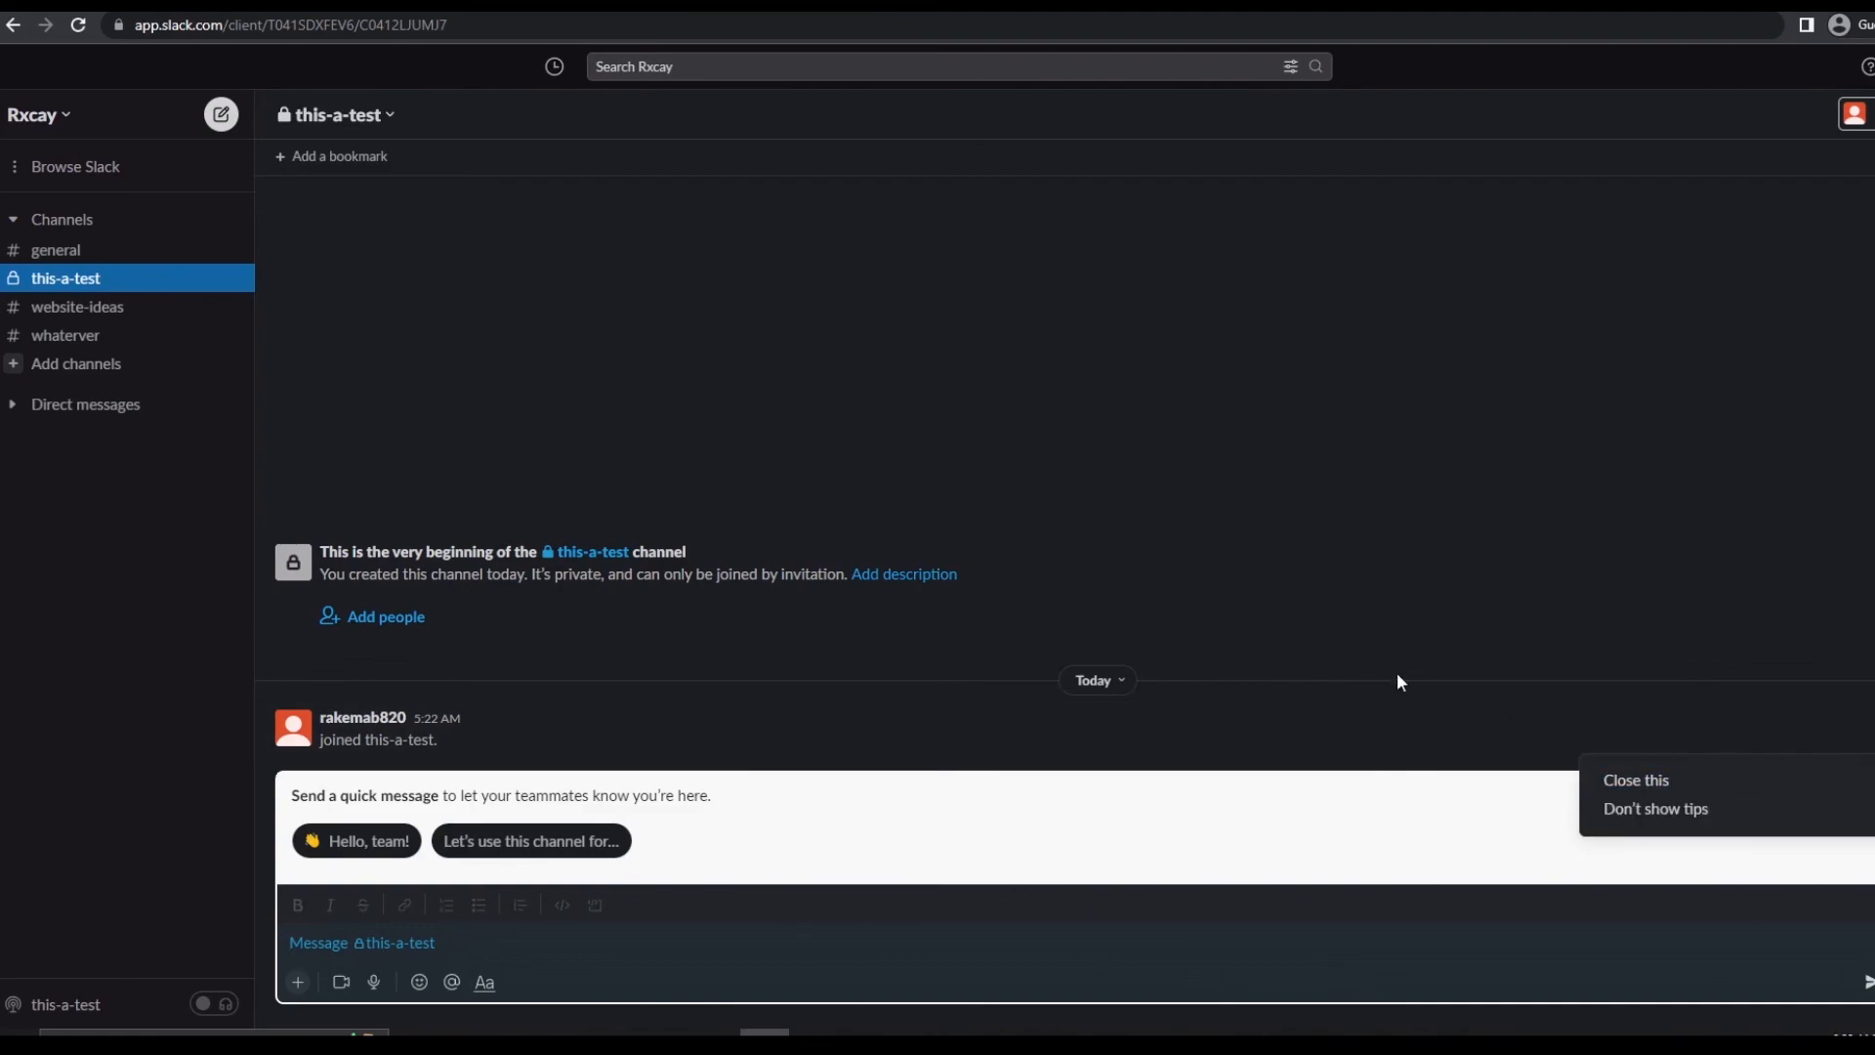
{"action": "left_click", "coordinate": [1736, 799]}
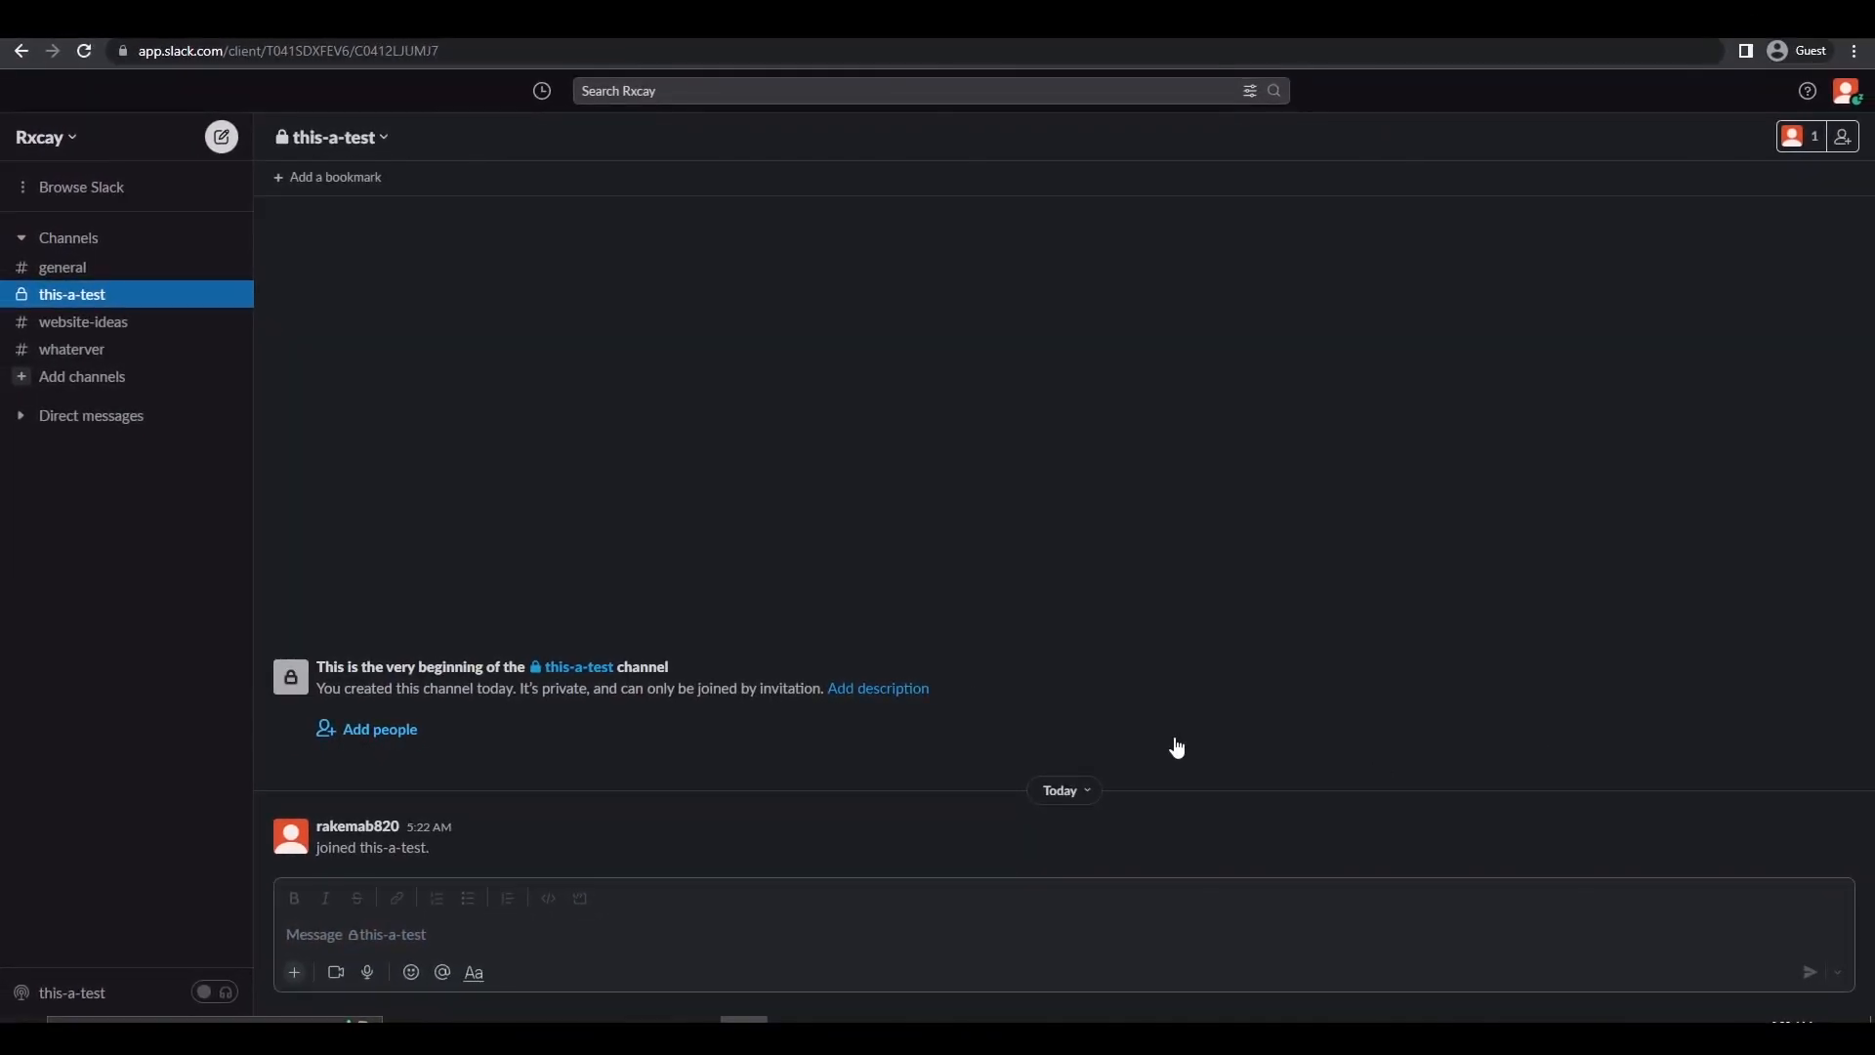